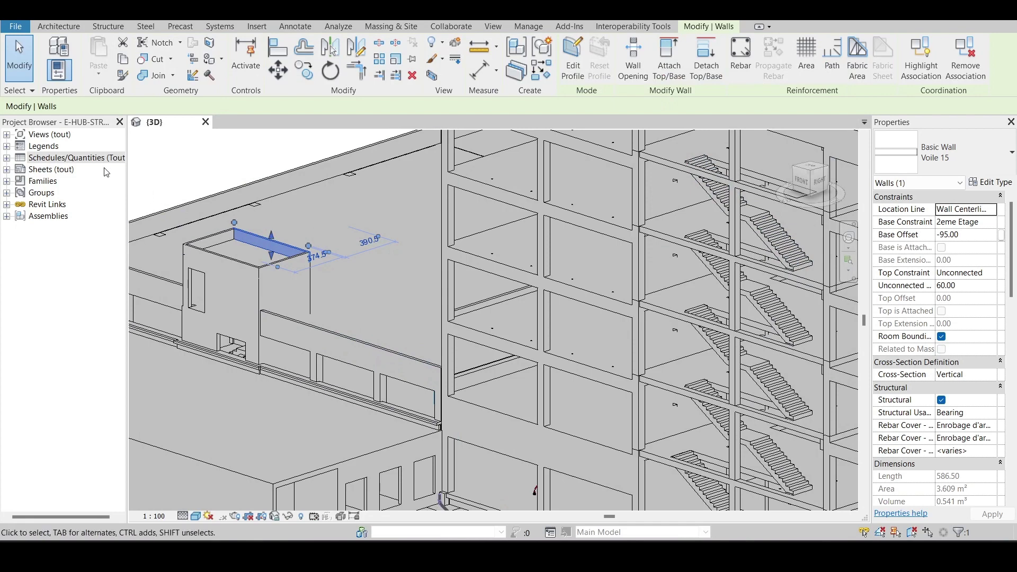
Step: Create a new Structural Columns schedule from Schedules/Quantities in the Project Browser
right_click(38, 158)
left_click(83, 165)
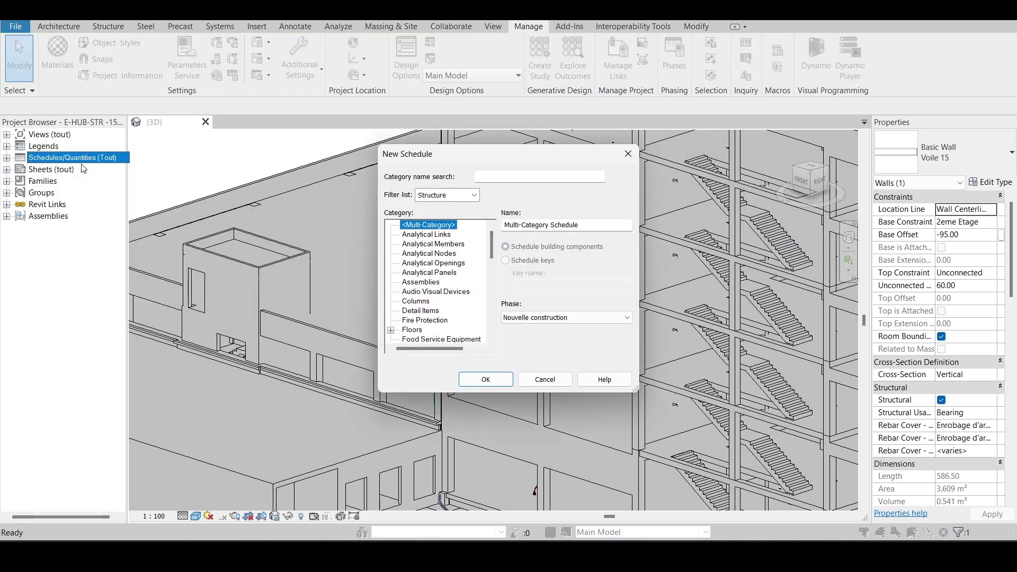
scroll(429, 283, "down", 1)
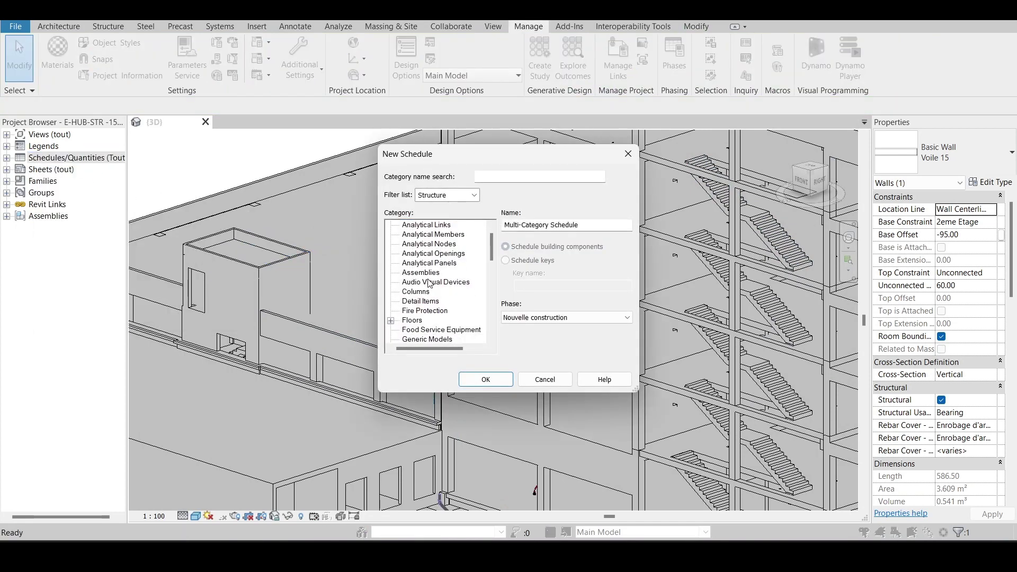
scroll(428, 282, "down", 2)
scroll(429, 282, "down", 3)
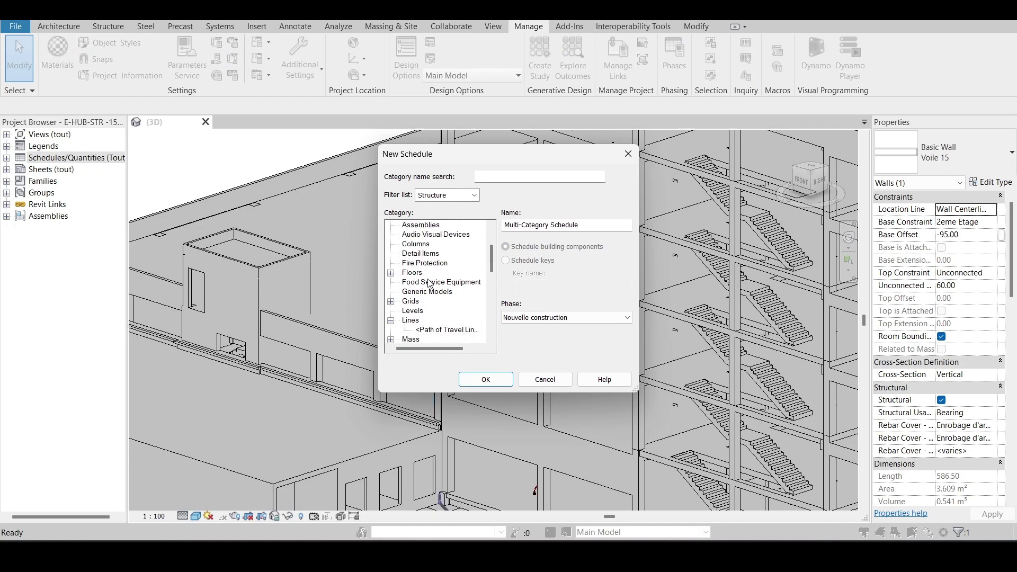
left_click(390, 272)
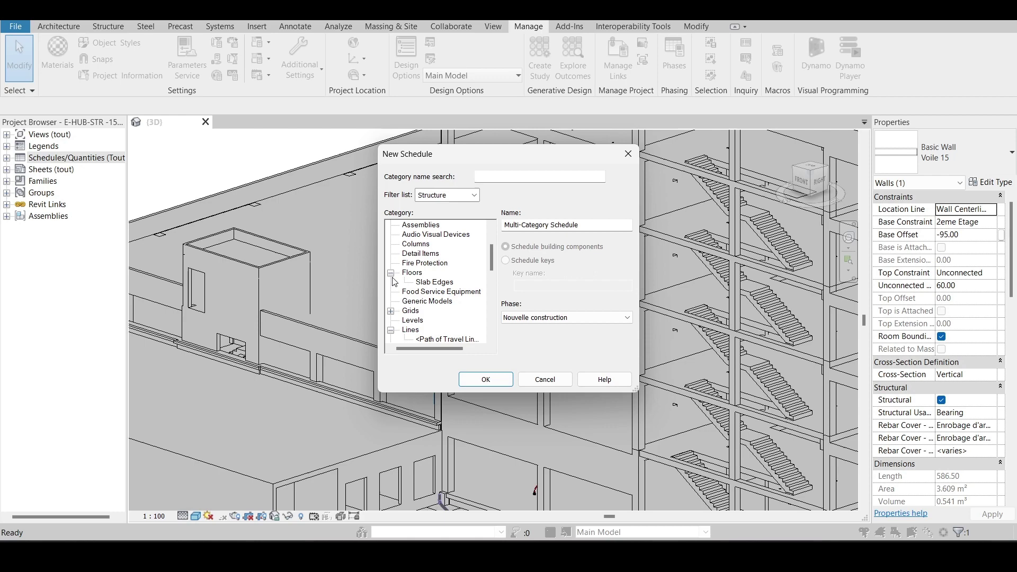
left_click(391, 272)
scroll(405, 287, "down", 1)
scroll(424, 295, "down", 1)
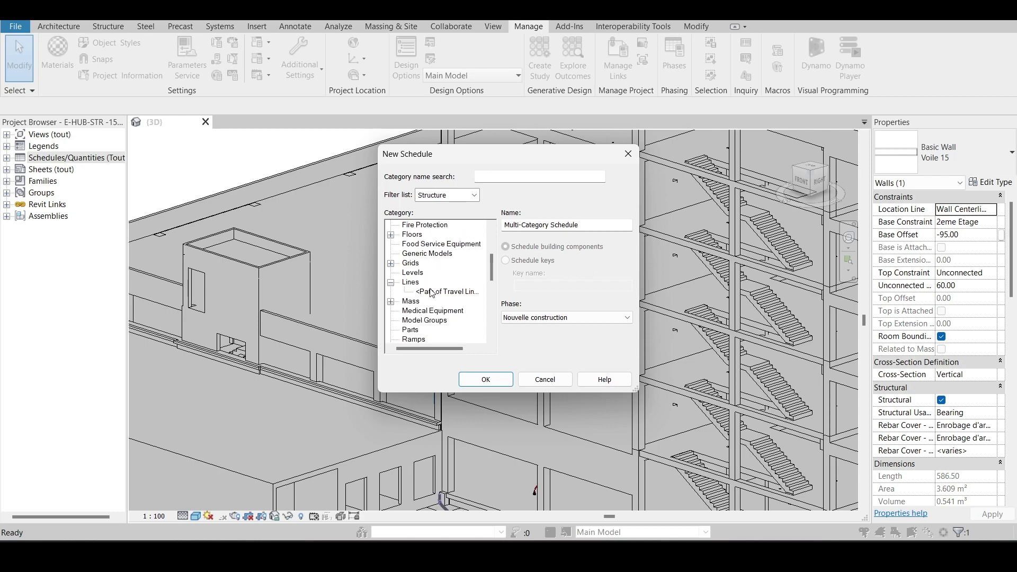
scroll(434, 293, "down", 3)
scroll(432, 292, "down", 10)
scroll(432, 293, "down", 4)
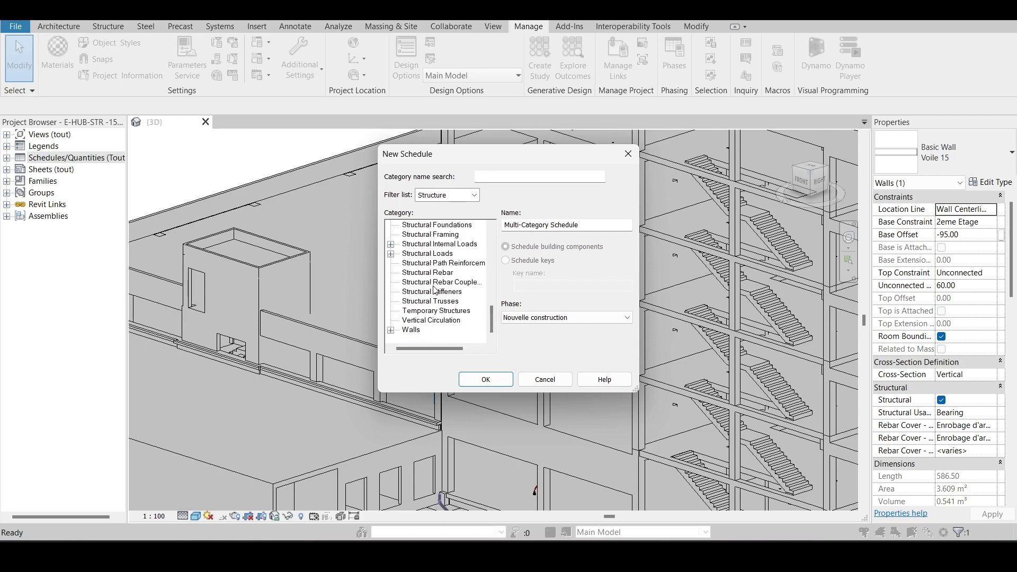
scroll(449, 299, "up", 6)
scroll(448, 299, "up", 1)
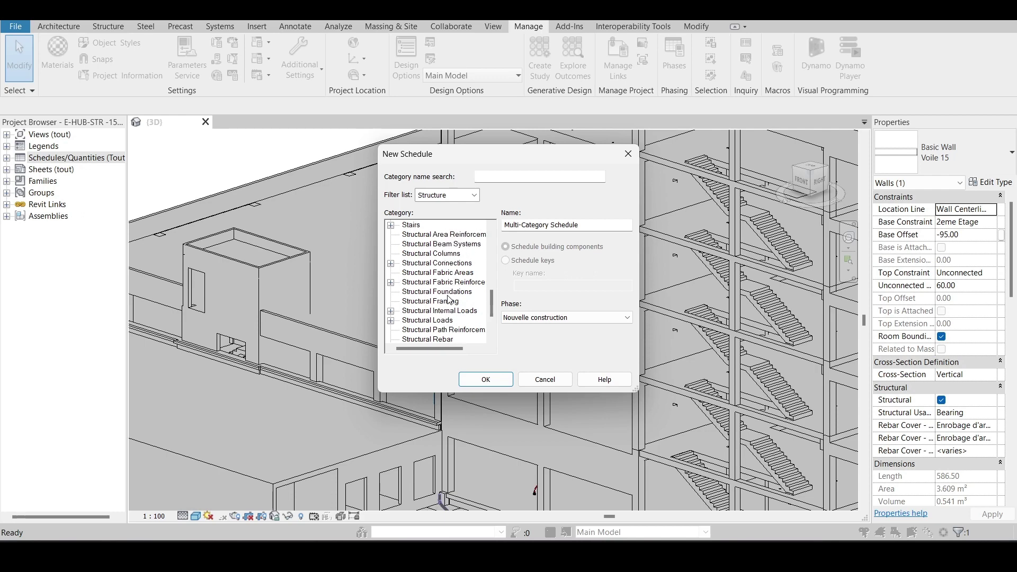
left_click(449, 255)
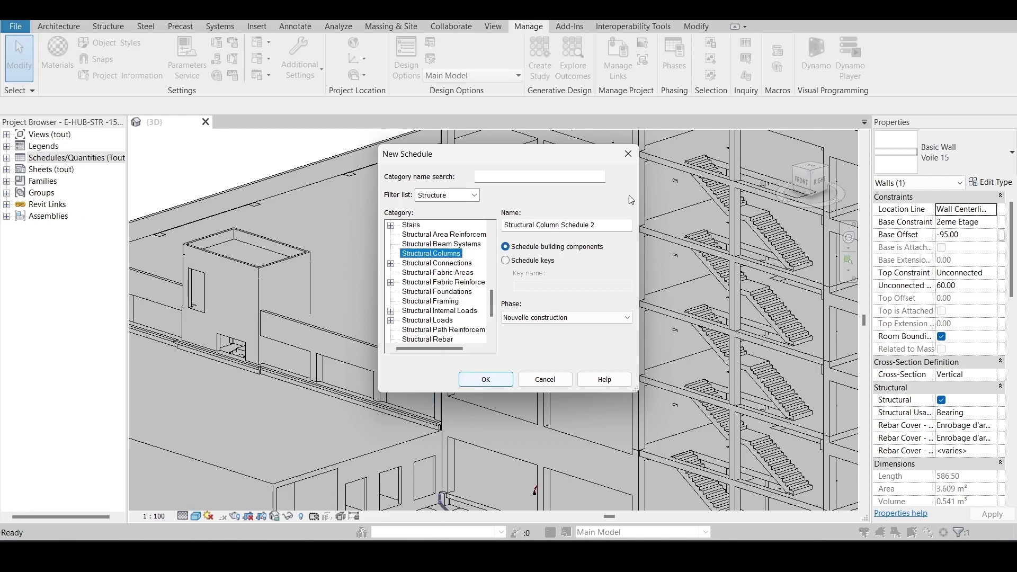
left_click(490, 382)
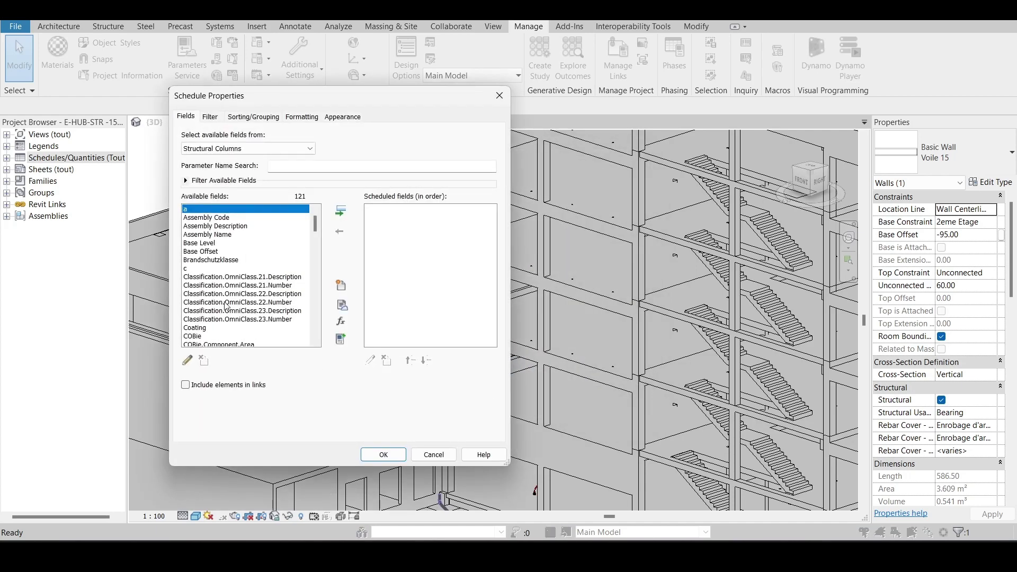
scroll(218, 237, "down", 1)
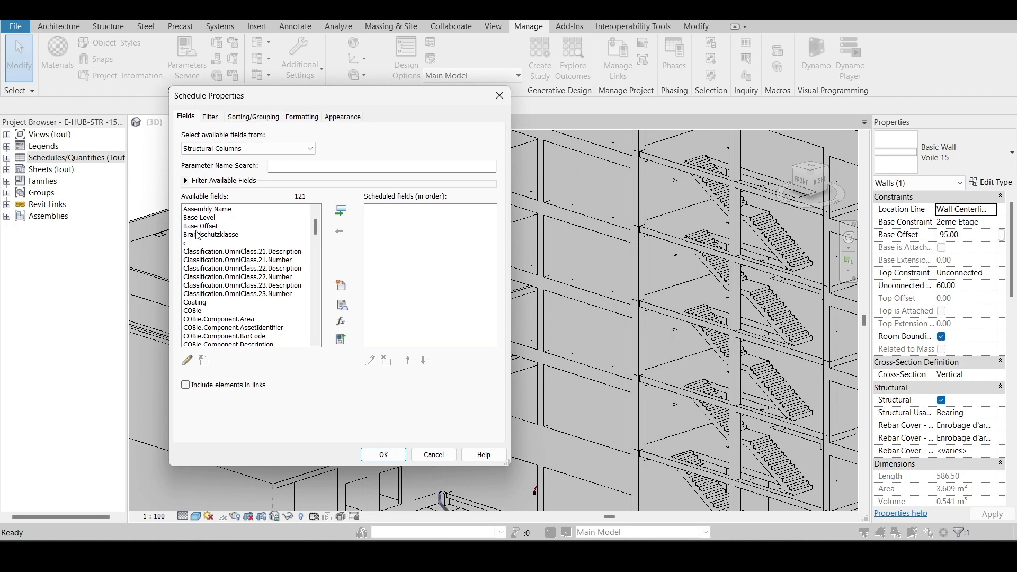
scroll(199, 237, "down", 1)
scroll(211, 242, "down", 2)
scroll(227, 248, "down", 2)
scroll(238, 254, "down", 2)
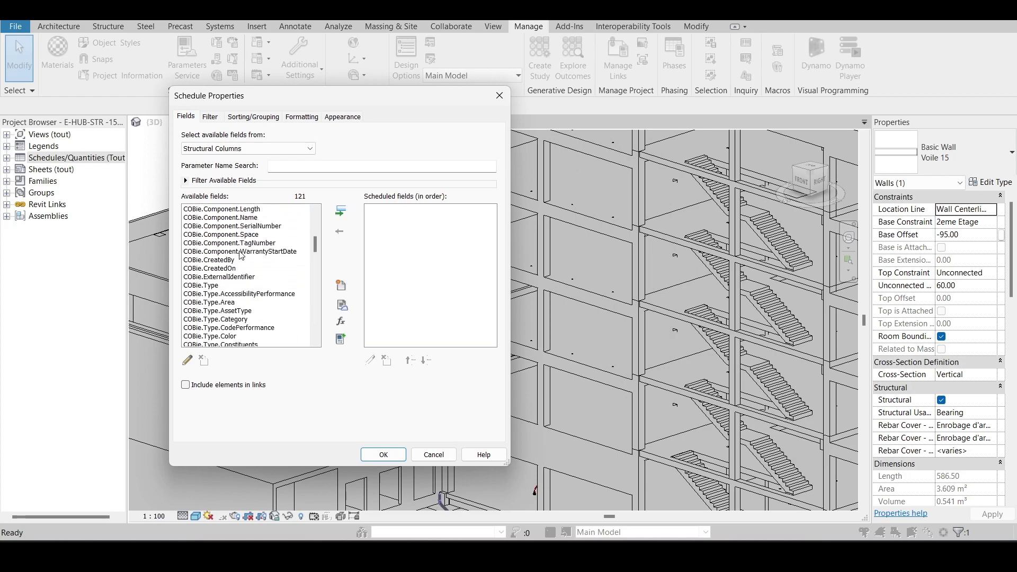
scroll(241, 255, "down", 3)
scroll(242, 254, "down", 4)
scroll(244, 254, "down", 3)
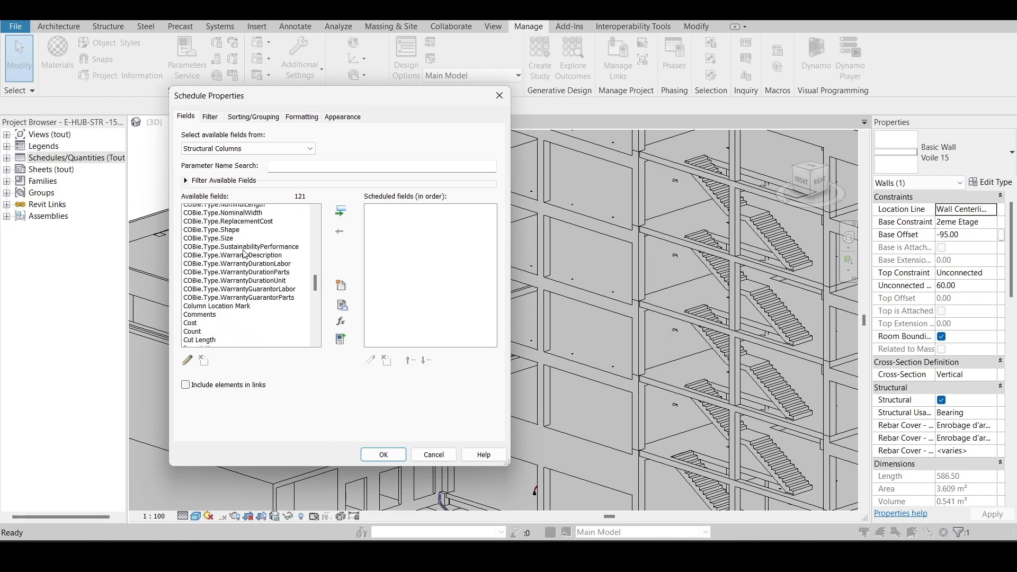
scroll(244, 255, "down", 3)
scroll(239, 251, "down", 1)
Step: Add Comments, Mark, Structural Material, Type and Volume to the scheduled fields
left_click(211, 218)
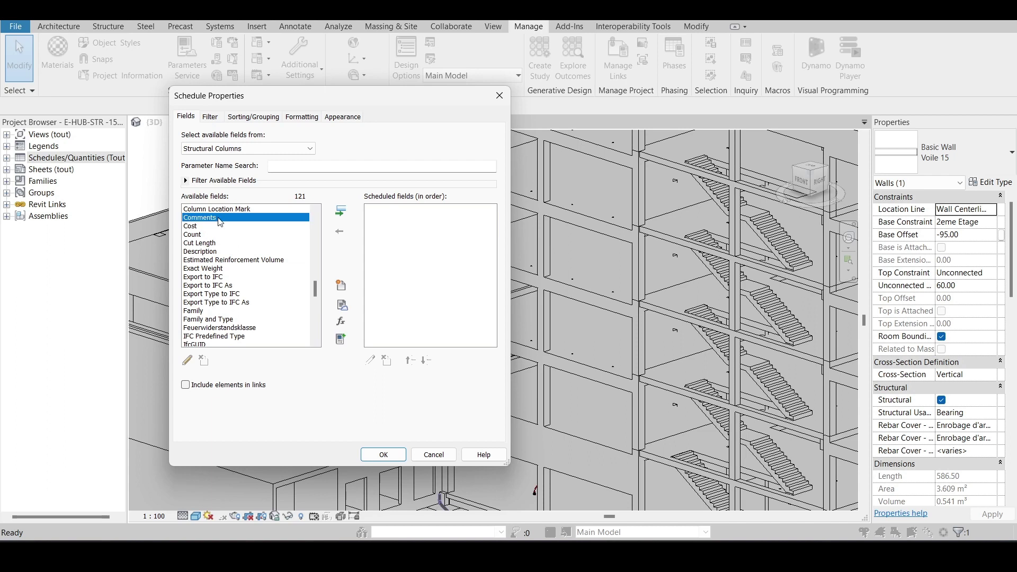
left_click(339, 209)
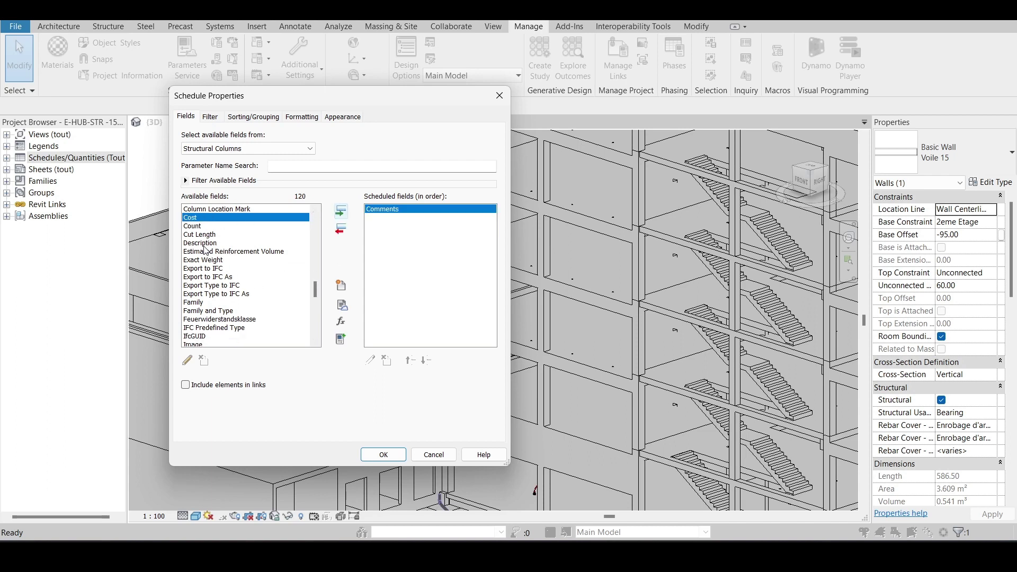
scroll(262, 303, "down", 1)
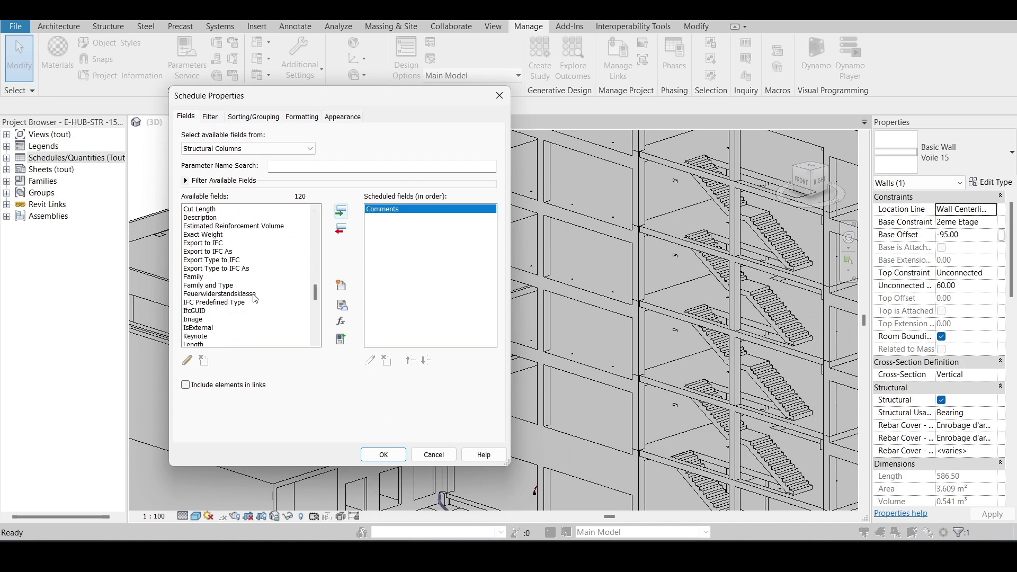
scroll(238, 295, "down", 2)
scroll(226, 287, "down", 1)
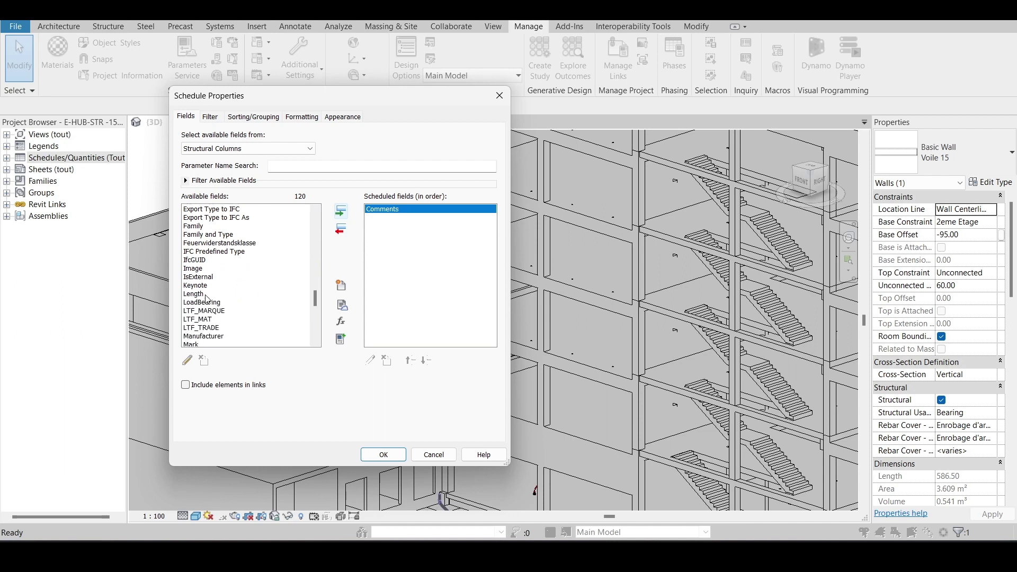
scroll(215, 280, "down", 1)
scroll(203, 273, "down", 1)
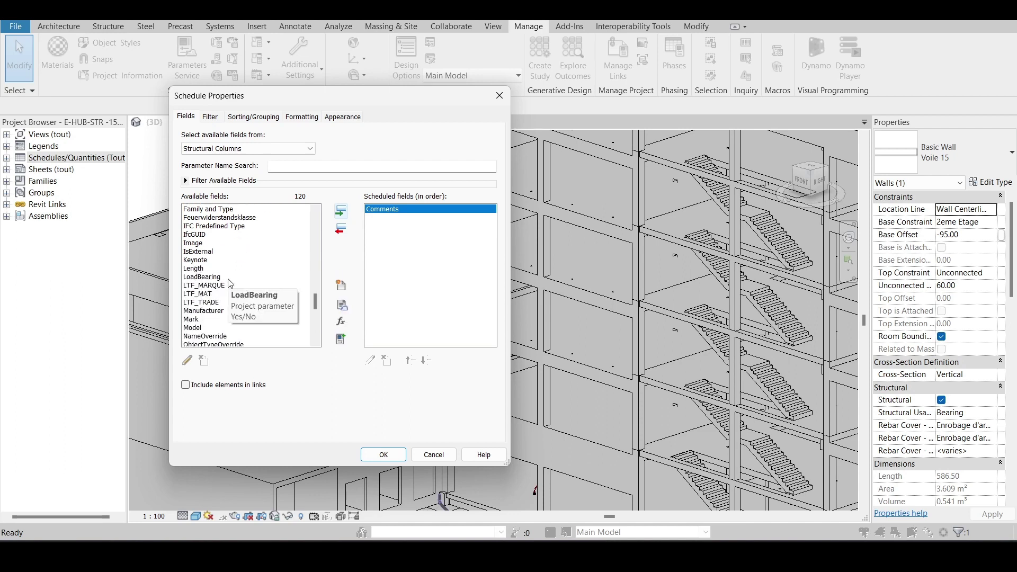
scroll(219, 293, "down", 1)
scroll(207, 291, "down", 2)
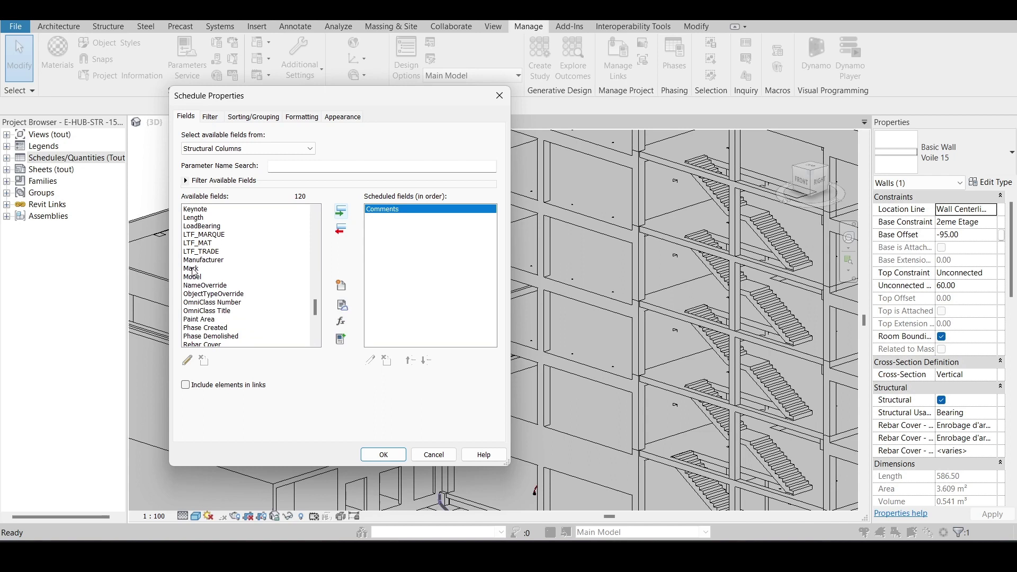
left_click(193, 272)
left_click(340, 211)
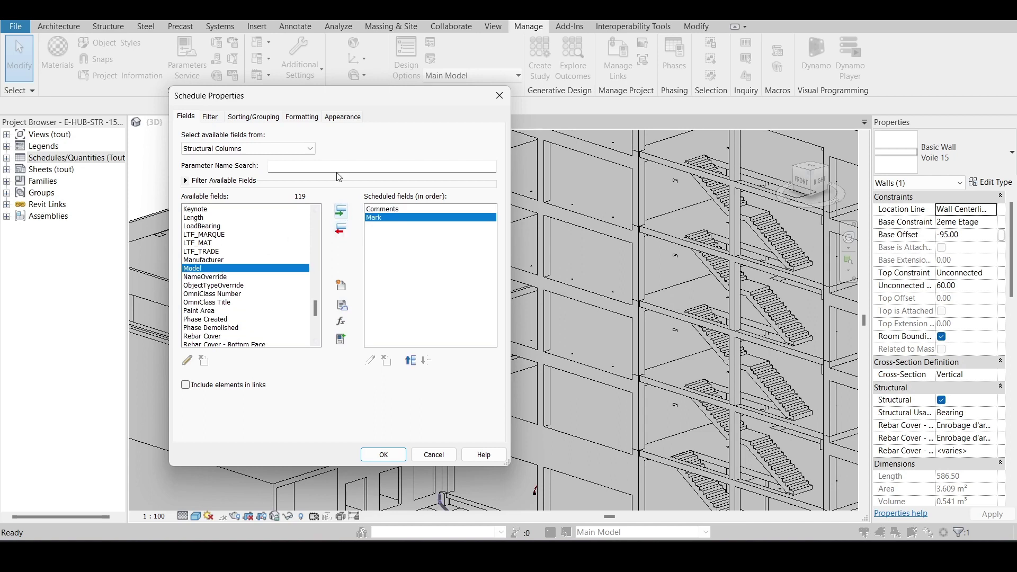
scroll(232, 295, "down", 1)
scroll(231, 294, "down", 1)
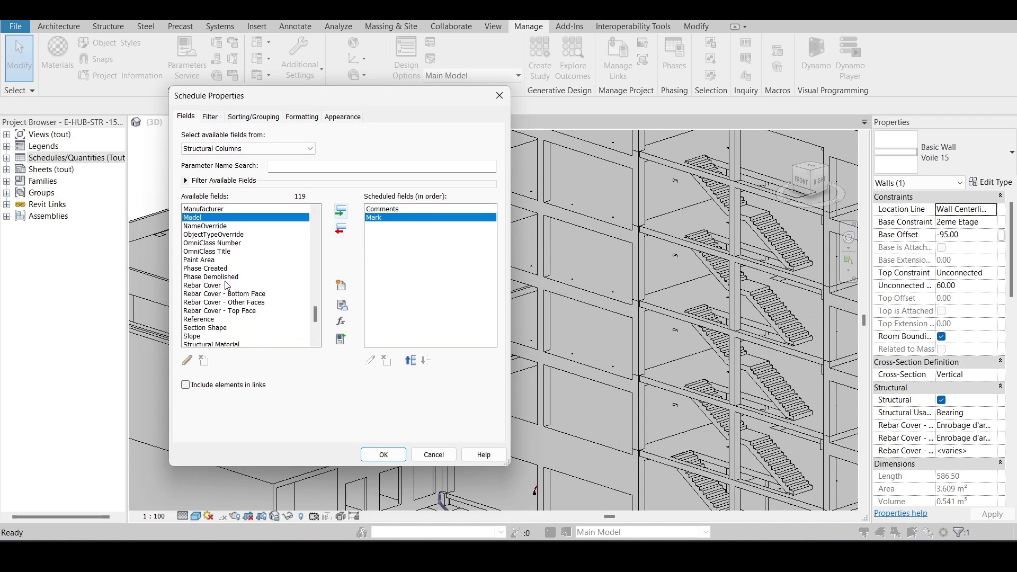
scroll(229, 288, "down", 1)
scroll(228, 284, "down", 1)
scroll(226, 284, "down", 1)
scroll(227, 283, "down", 1)
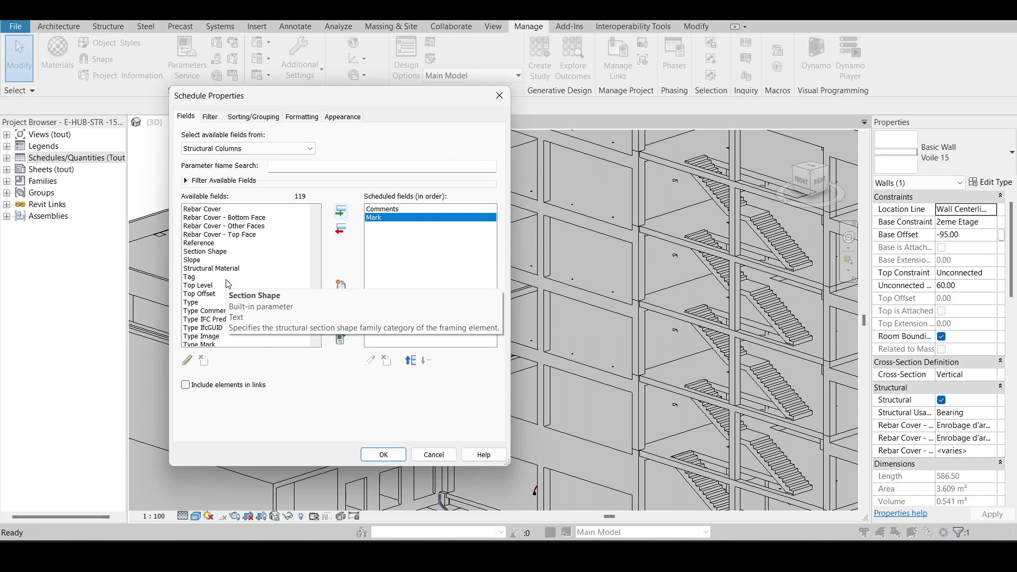
scroll(227, 282, "down", 1)
left_click(217, 243)
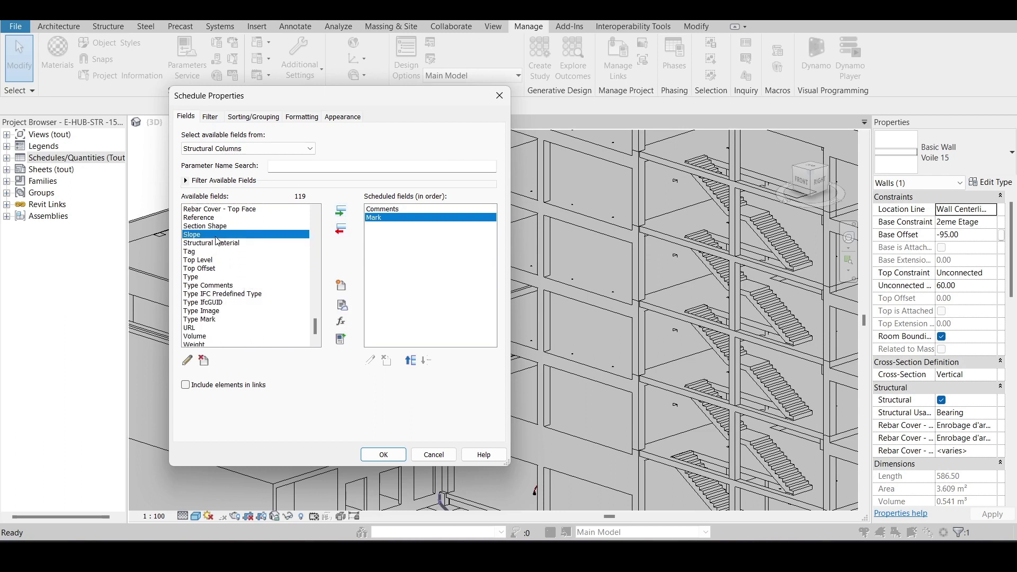
left_click(338, 212)
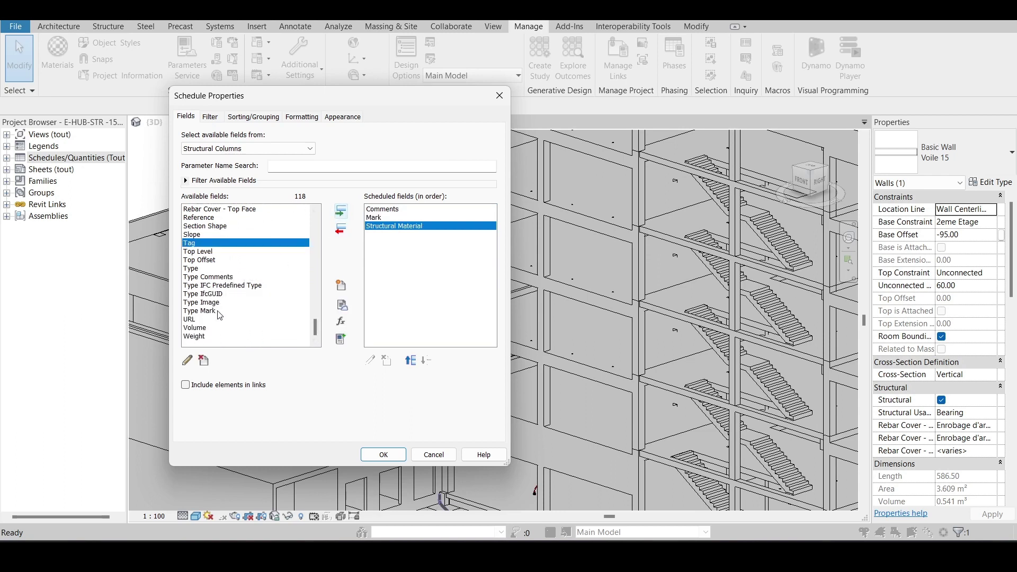
left_click(196, 269)
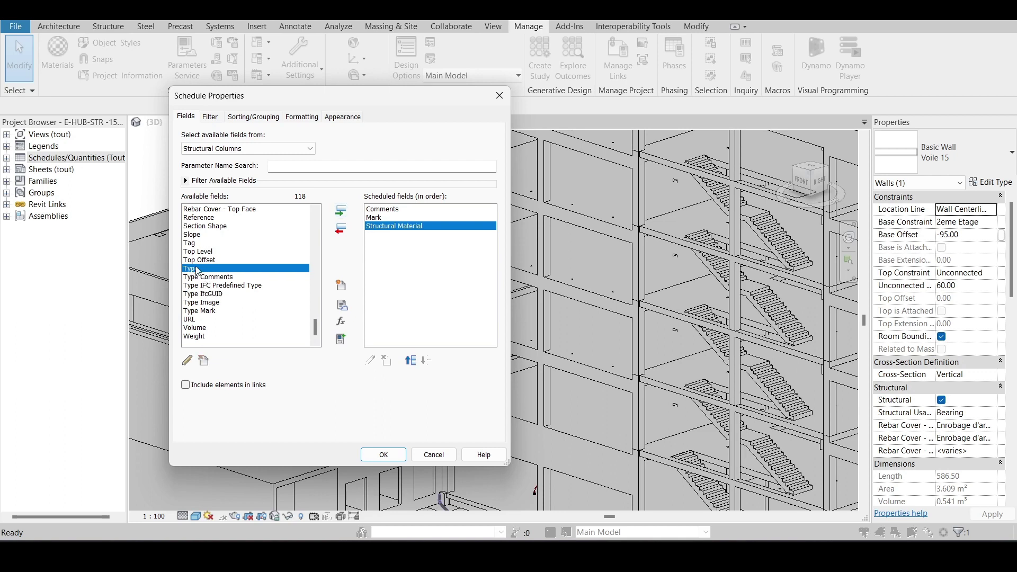
left_click(340, 212)
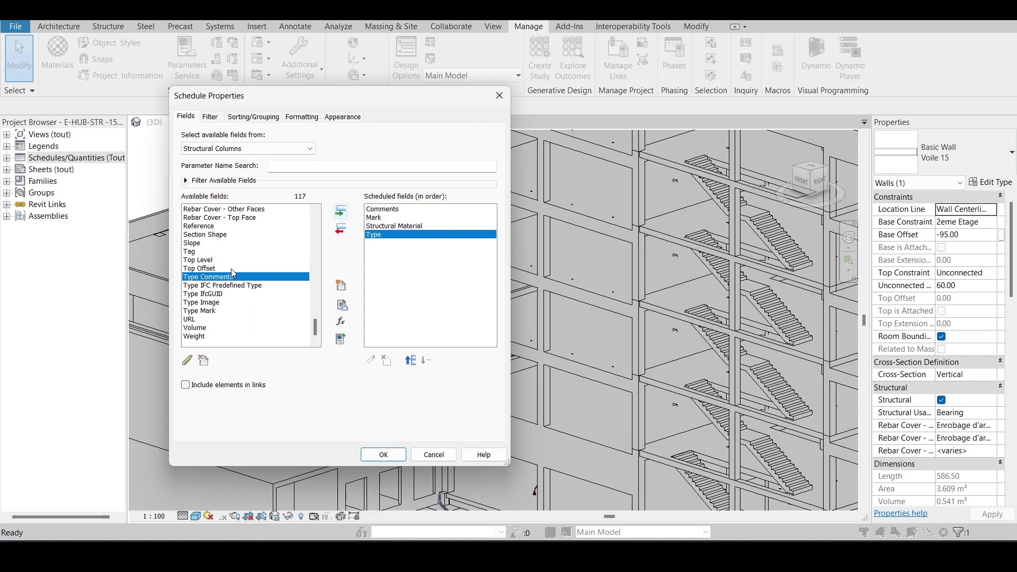
left_click(198, 328)
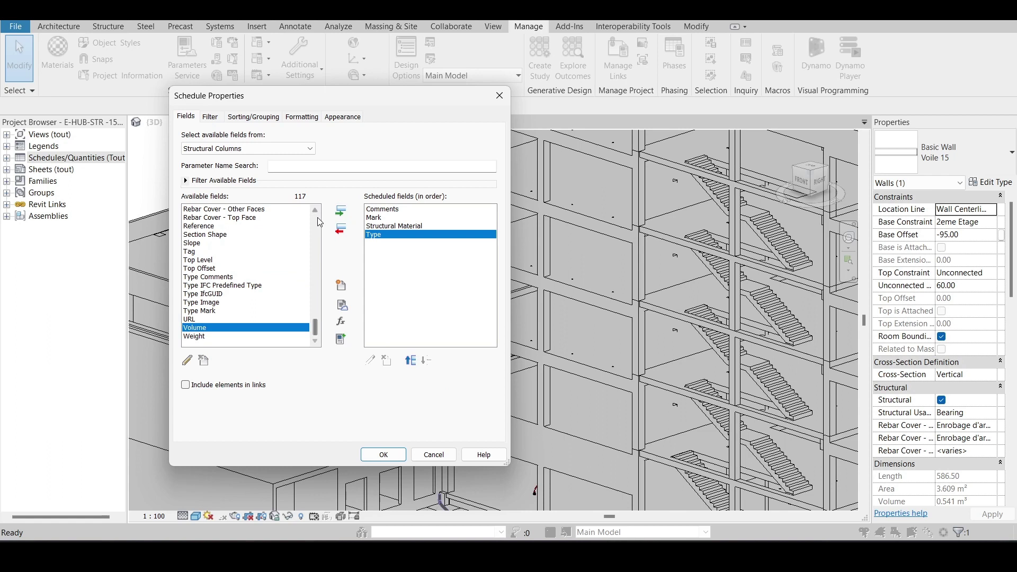
left_click(340, 211)
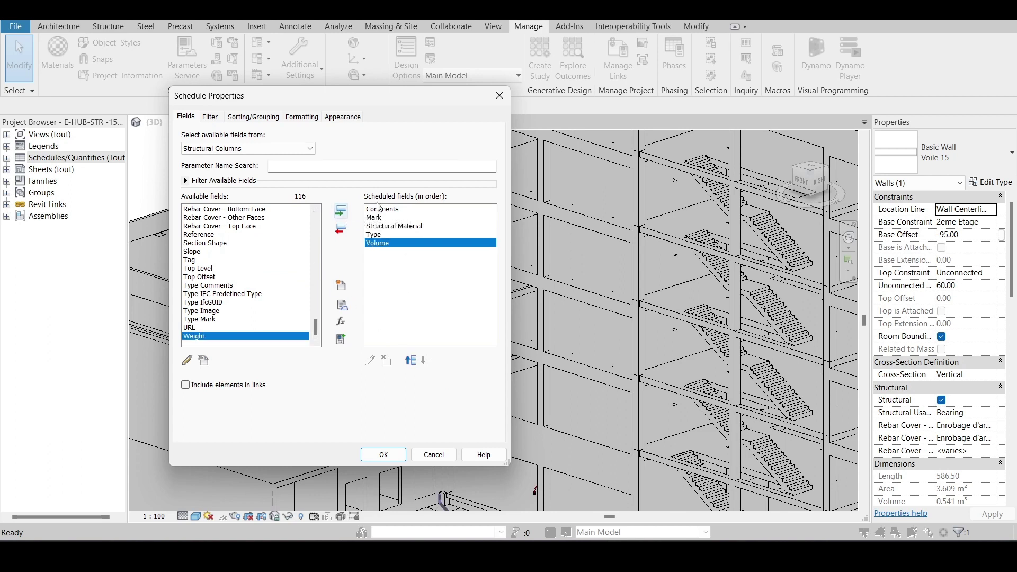
Step: Move Type to the top of the scheduled field order
left_click(383, 219)
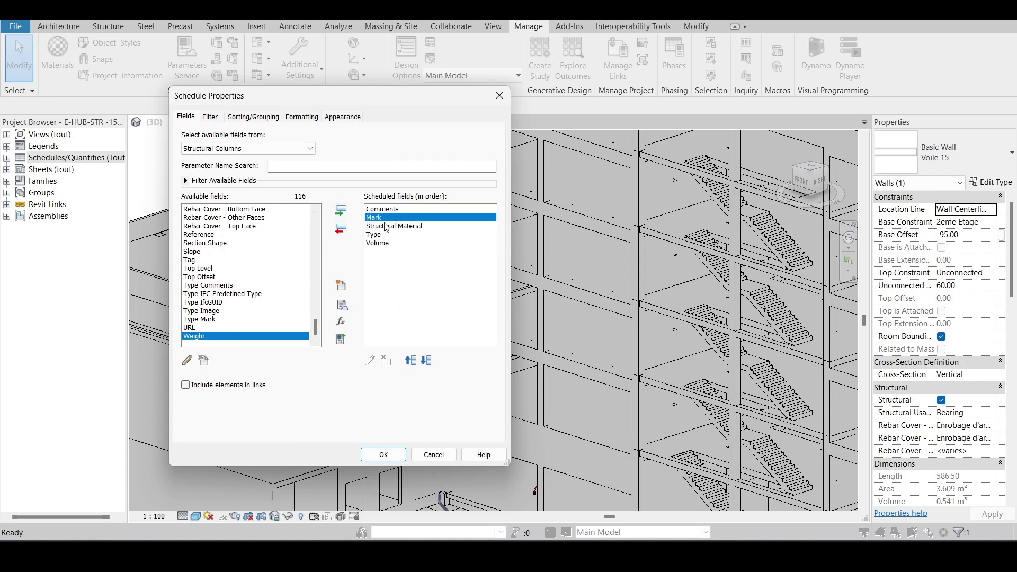
left_click(374, 228)
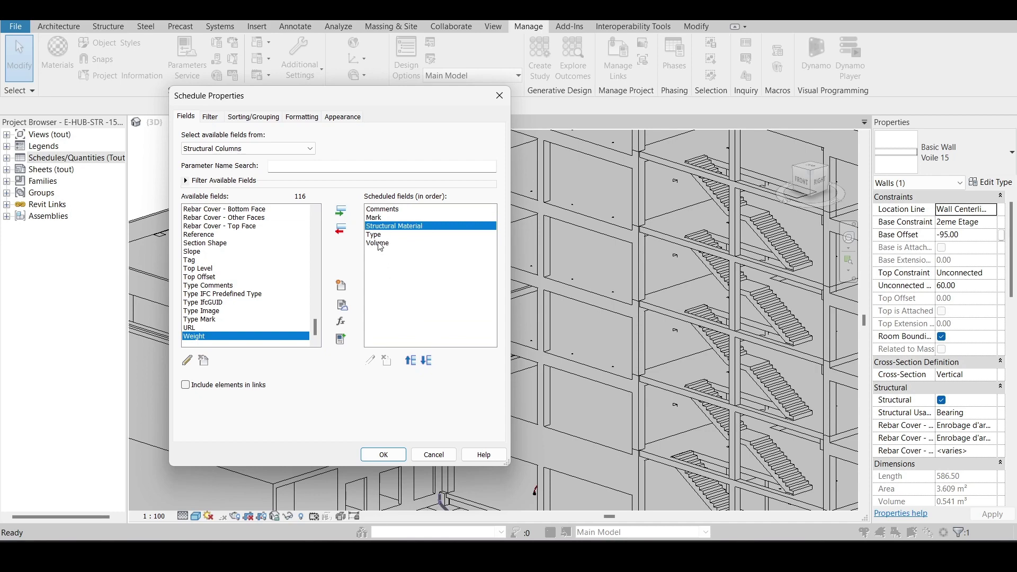
left_click(375, 235)
left_click(411, 362)
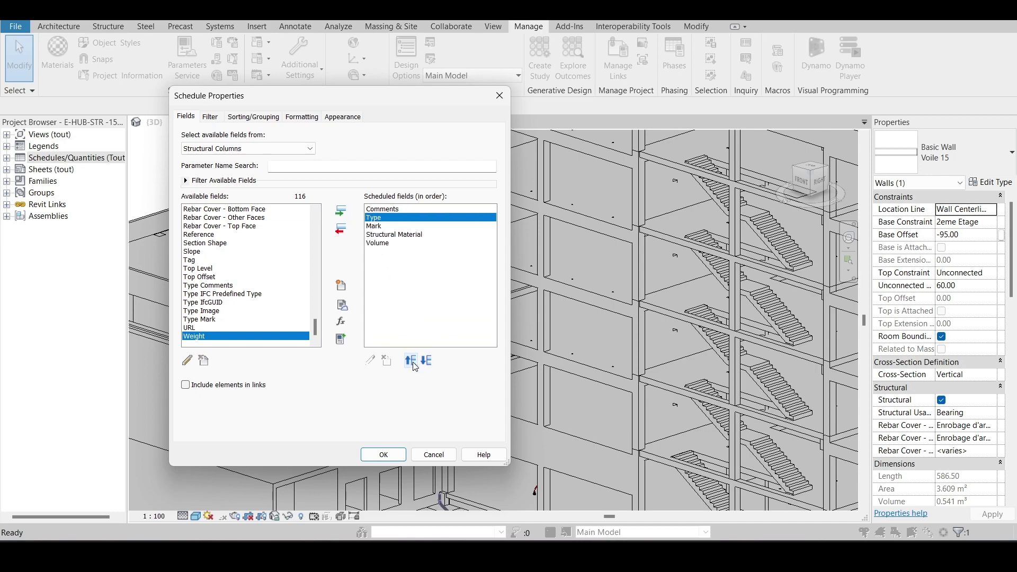
left_click(411, 362)
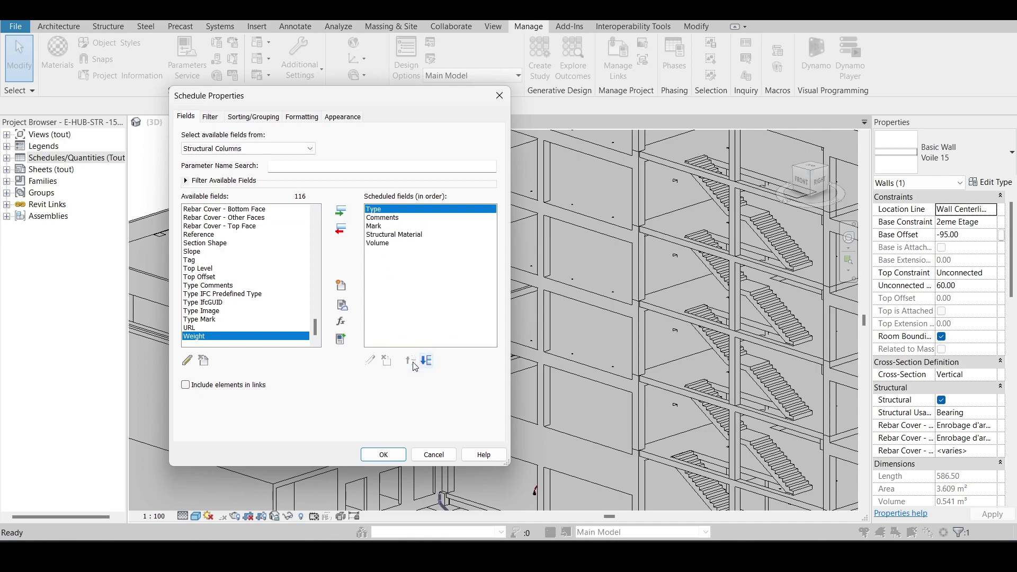
Step: Apply the field changes and delete the Comments column from the schedule
left_click(384, 454)
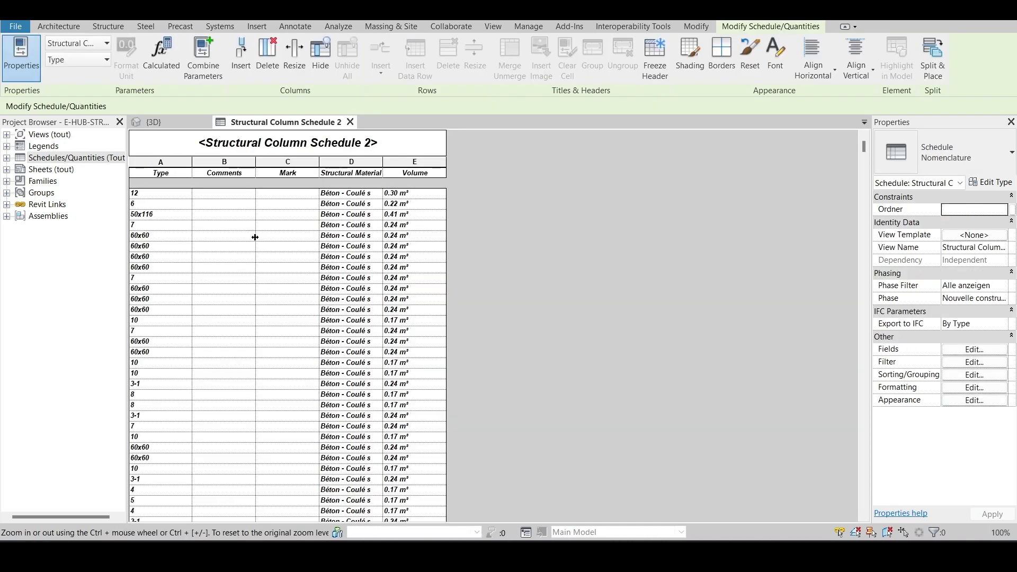
scroll(273, 287, "down", 5)
scroll(273, 287, "down", 5)
scroll(272, 287, "down", 5)
scroll(273, 287, "down", 5)
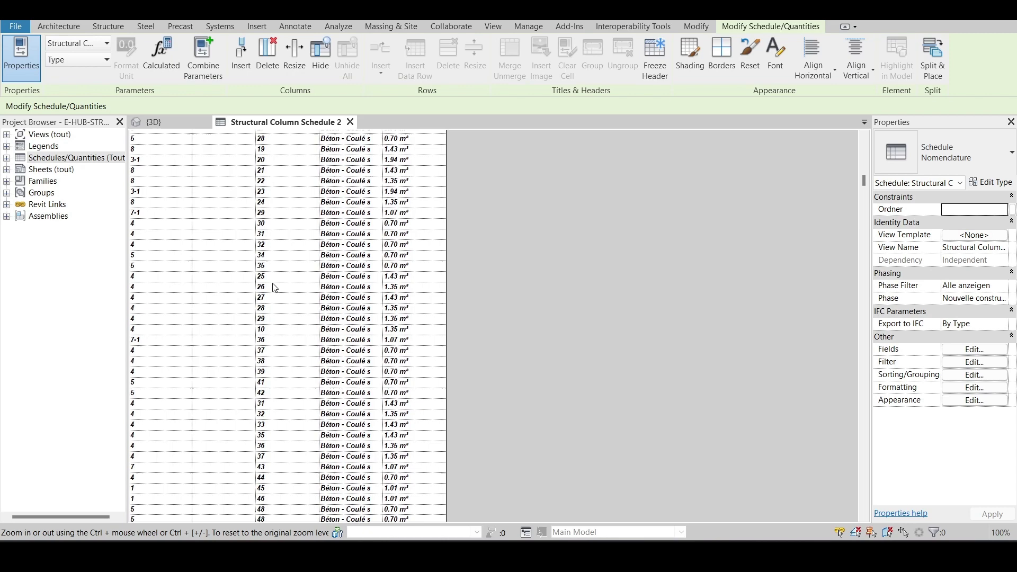
scroll(272, 287, "up", 3)
scroll(273, 287, "up", 3)
scroll(273, 287, "up", 3)
scroll(275, 287, "up", 3)
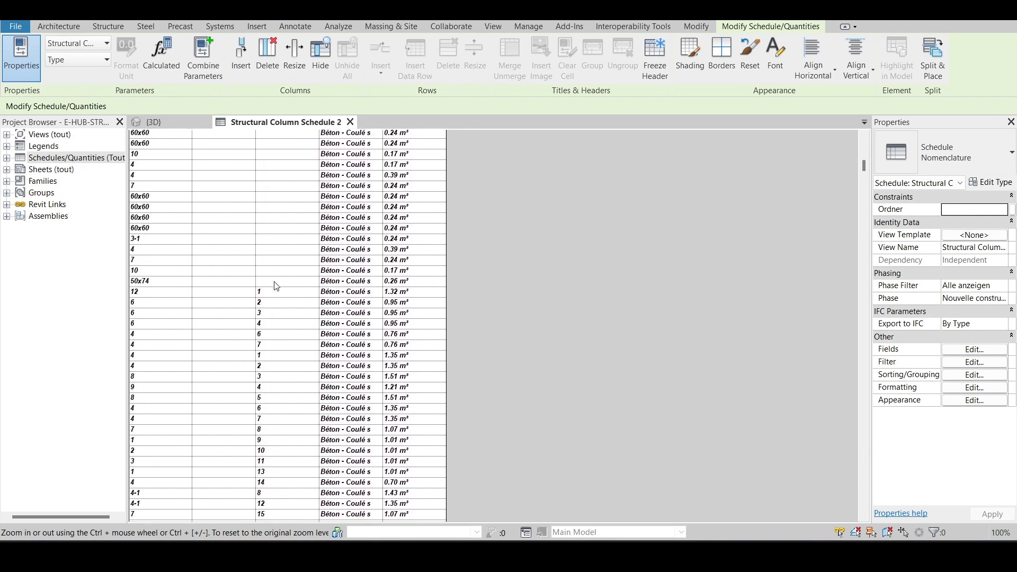
scroll(275, 286, "up", 3)
scroll(274, 286, "up", 3)
scroll(276, 286, "up", 3)
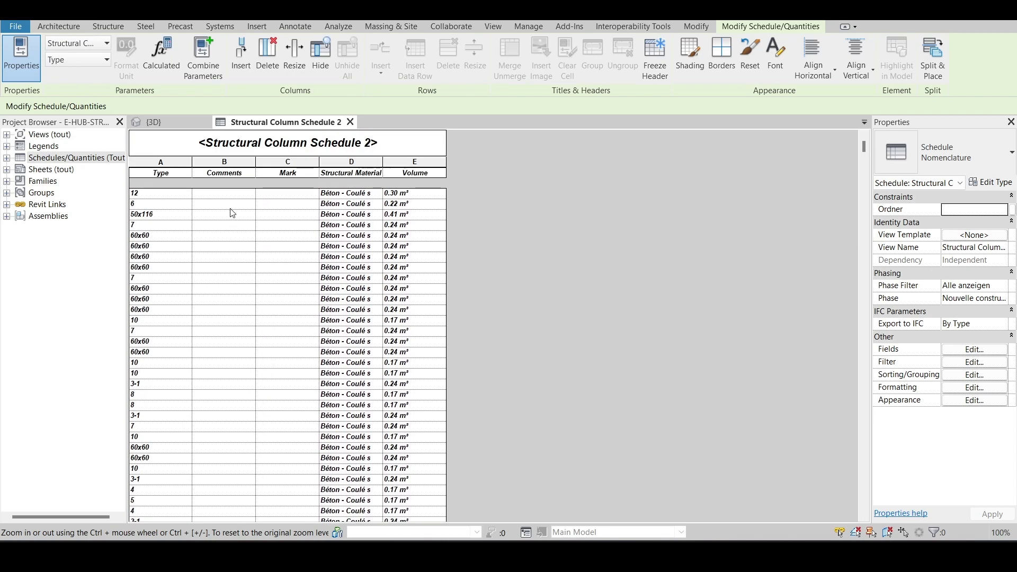
right_click(230, 166)
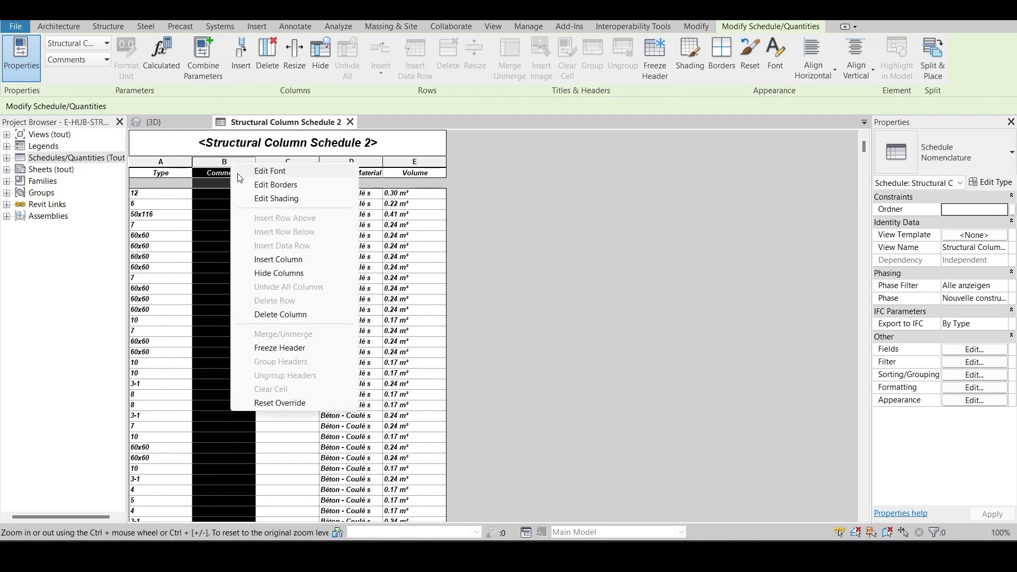
left_click(288, 316)
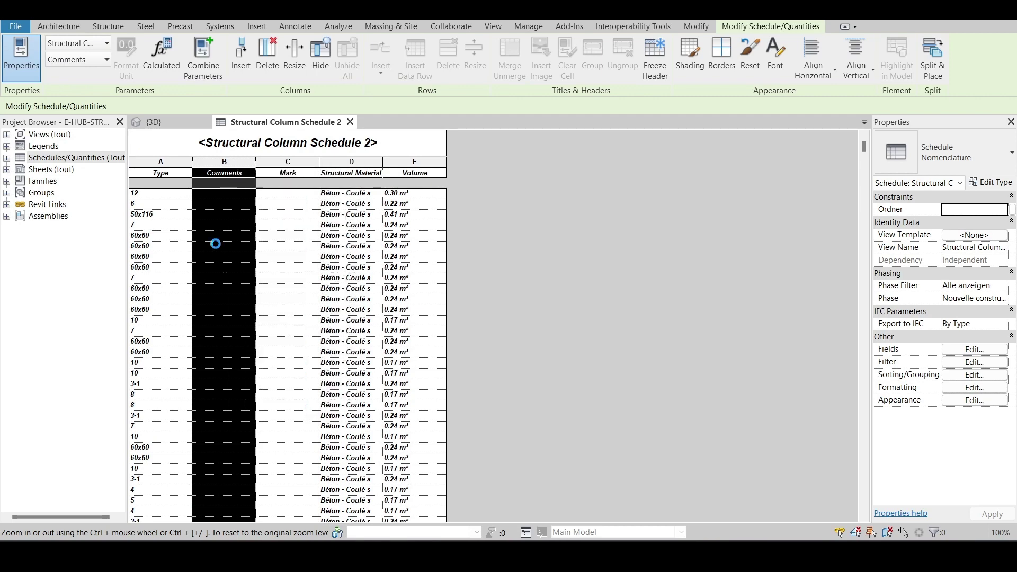
left_click(232, 359)
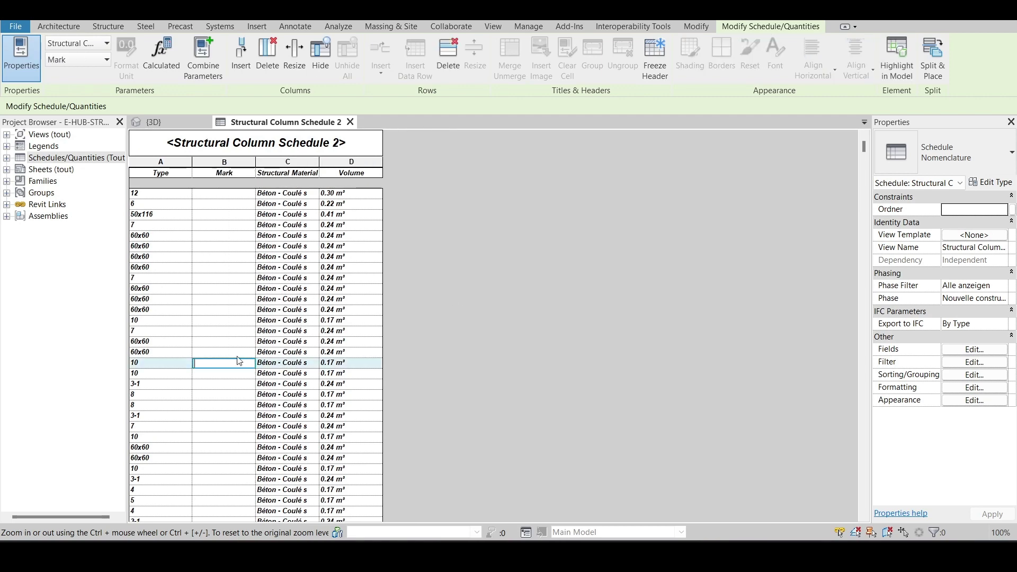
scroll(232, 357, "down", 5)
scroll(234, 352, "down", 5)
scroll(230, 341, "down", 5)
scroll(229, 336, "down", 3)
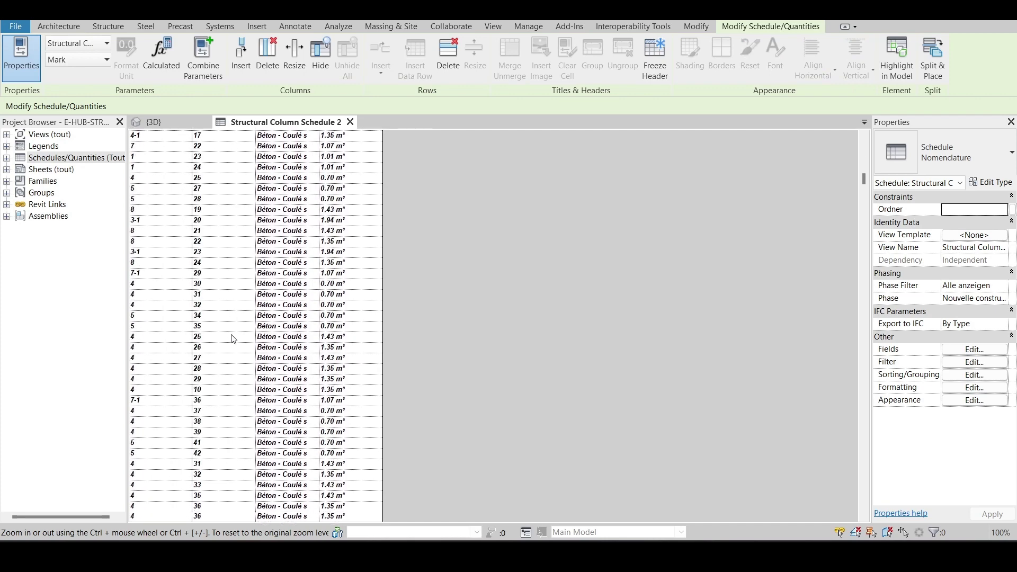
scroll(231, 336, "down", 3)
scroll(233, 336, "down", 3)
scroll(238, 336, "down", 3)
scroll(239, 335, "down", 3)
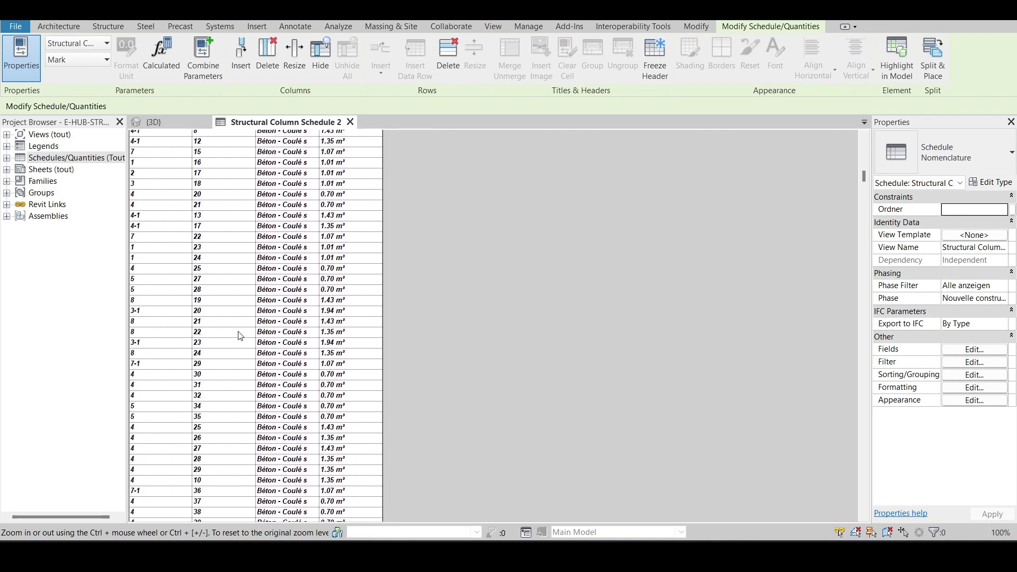
scroll(239, 336, "down", 3)
scroll(239, 336, "down", 3)
scroll(239, 336, "down", 3)
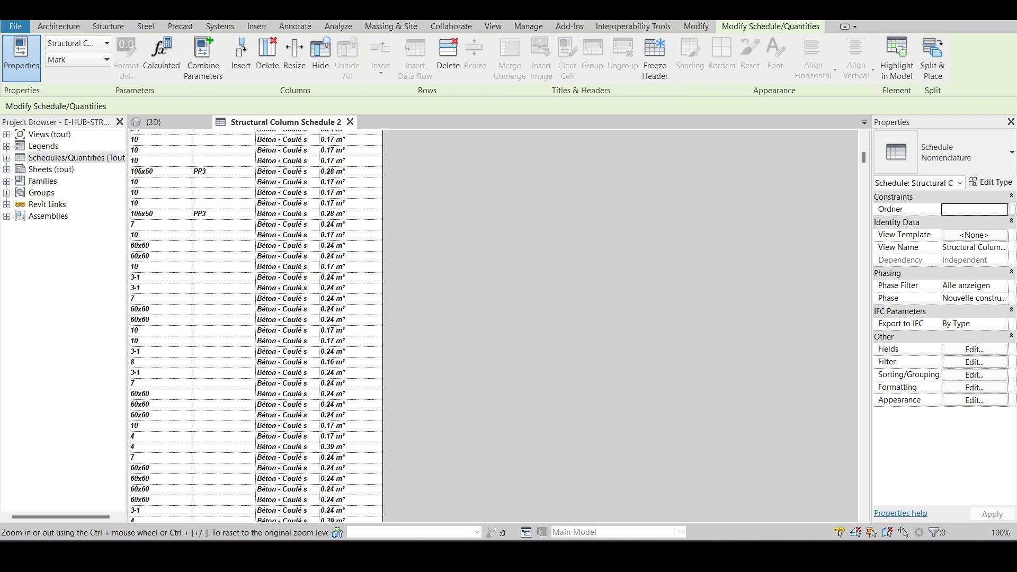
Step: Place a Categories node in the upper left of the Dynamo graph
left_click(830, 482)
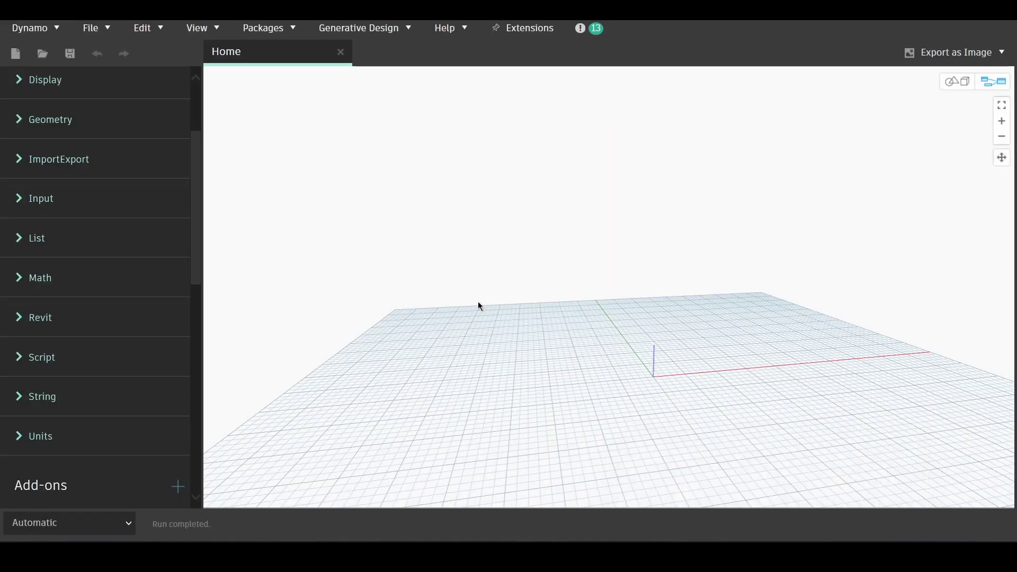
right_click(402, 263)
type("cate")
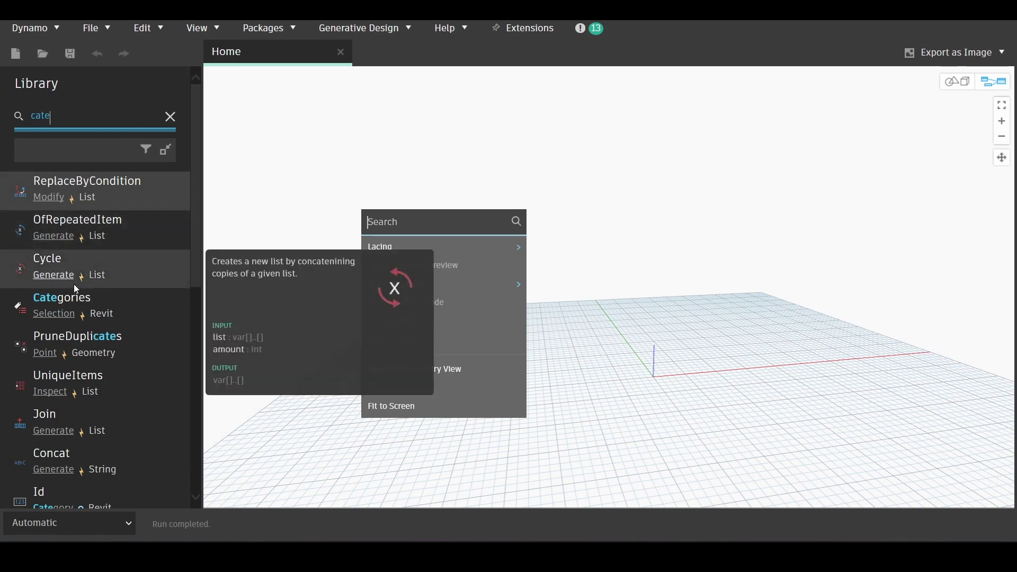
left_click(79, 303)
mouse_move(417, 246)
left_click(695, 226)
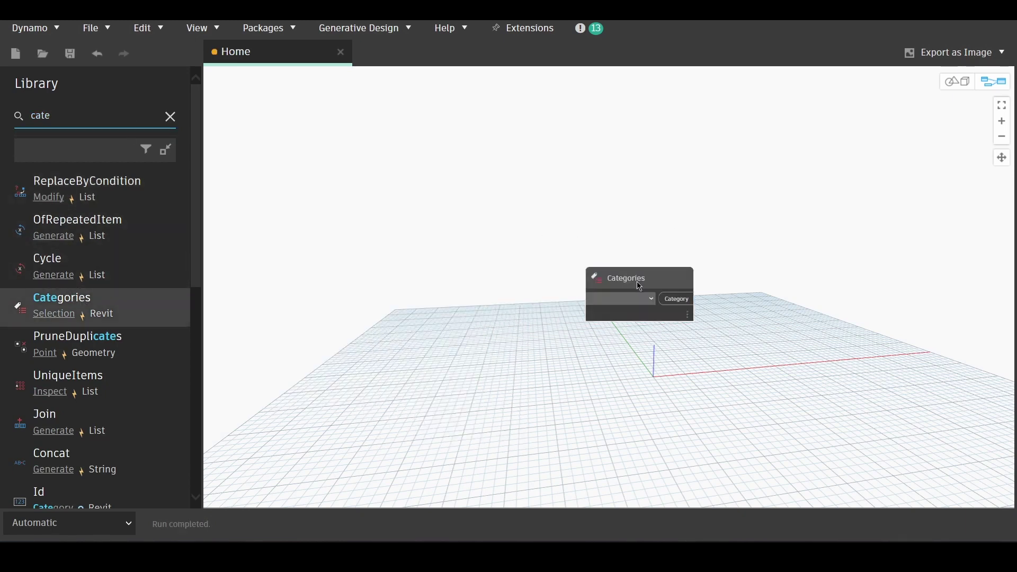
left_click_drag(638, 286, 365, 217)
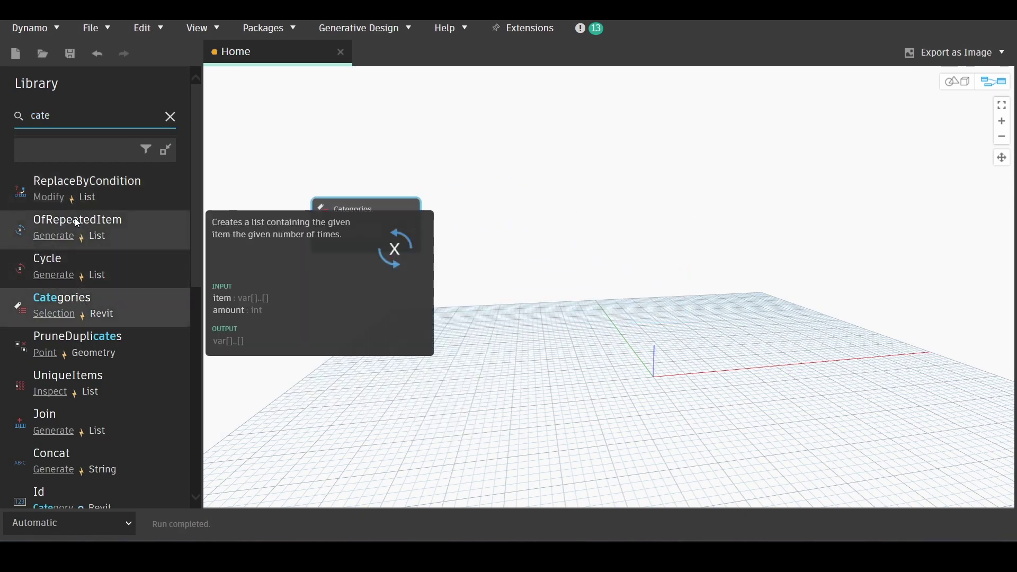
Step: Add All Elements of Category, wire Categories into it, and select Structural Columns
left_click(83, 116)
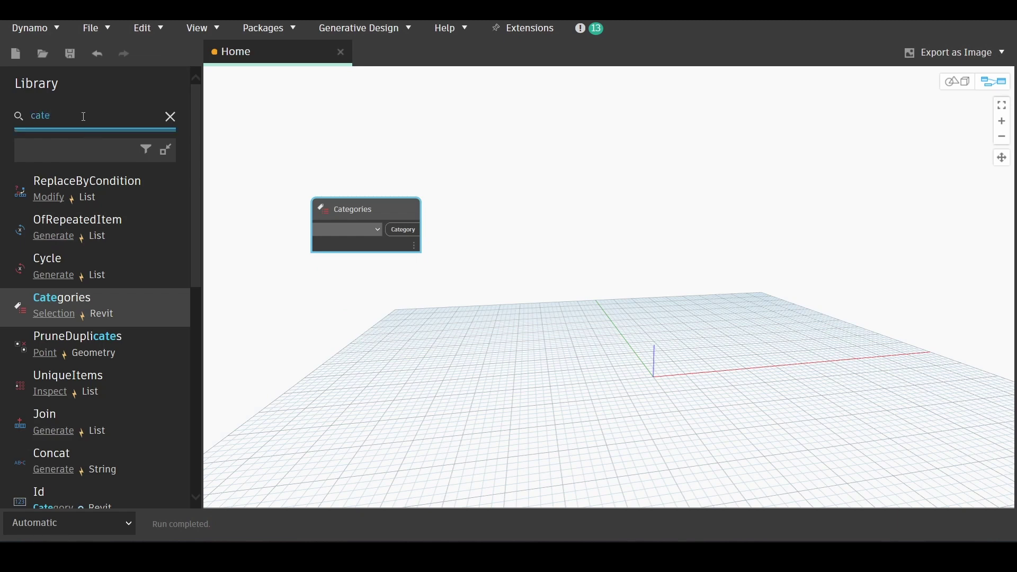
key("ctrl+a")
type("All e")
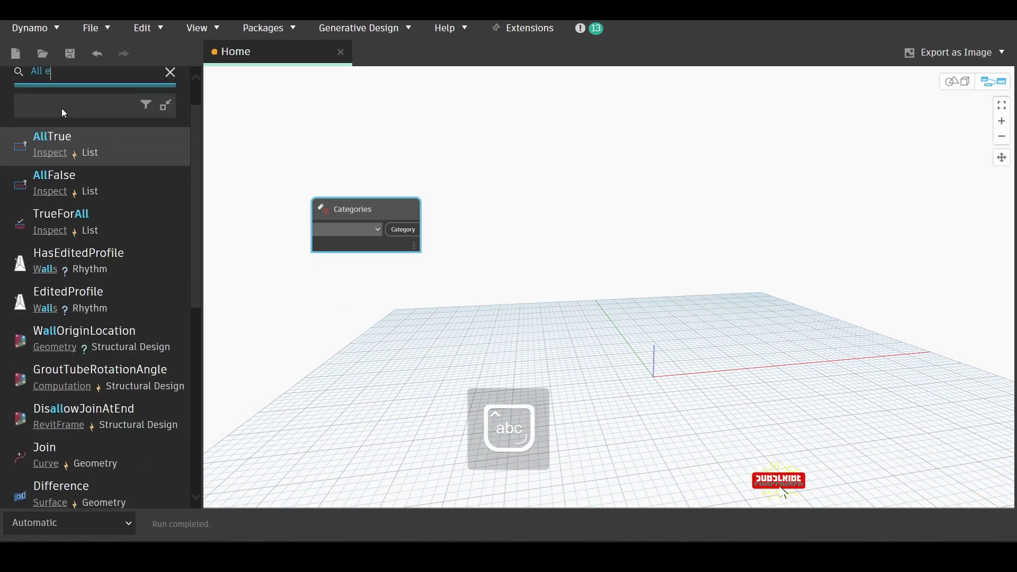
type("lements o")
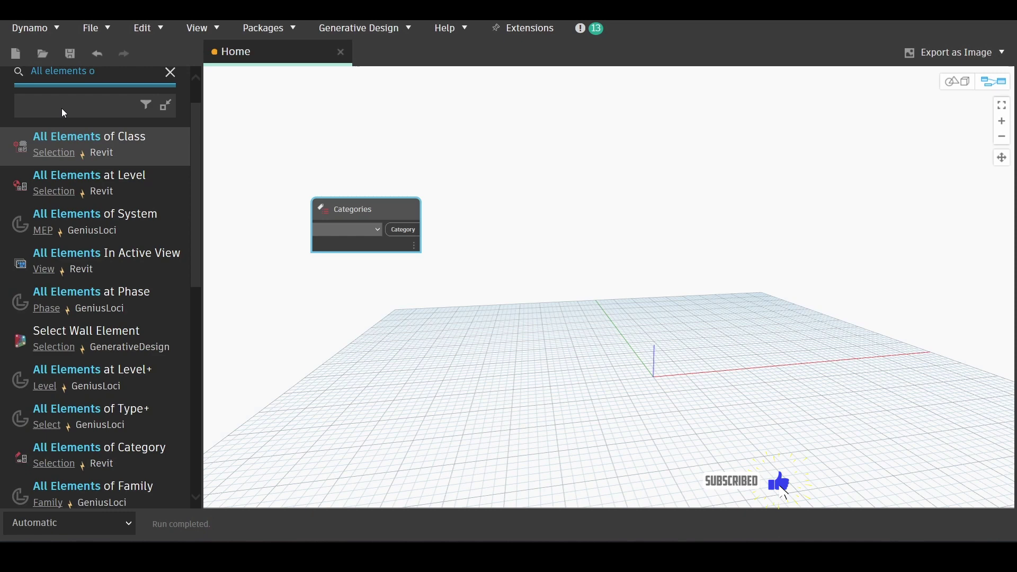
type("f cat")
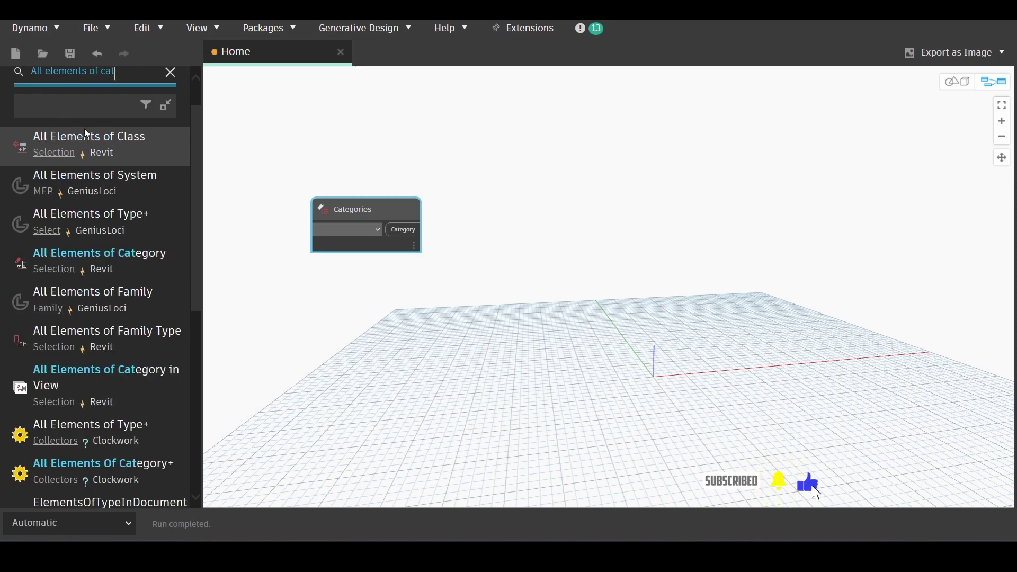
left_click(118, 257)
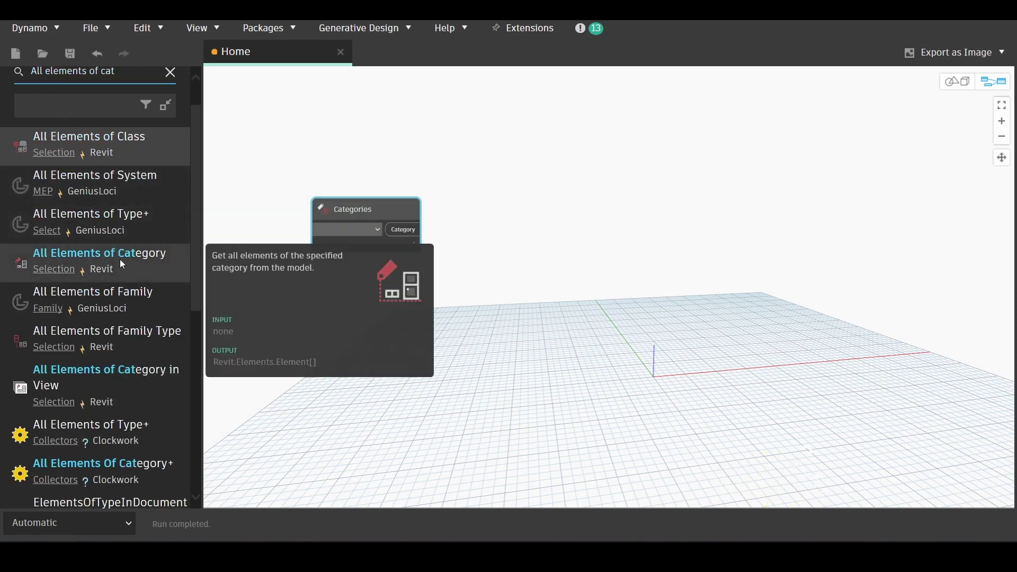
mouse_move(609, 295)
left_mouse_down()
mouse_move(473, 200)
mouse_move(475, 211)
left_mouse_up()
left_click(403, 229)
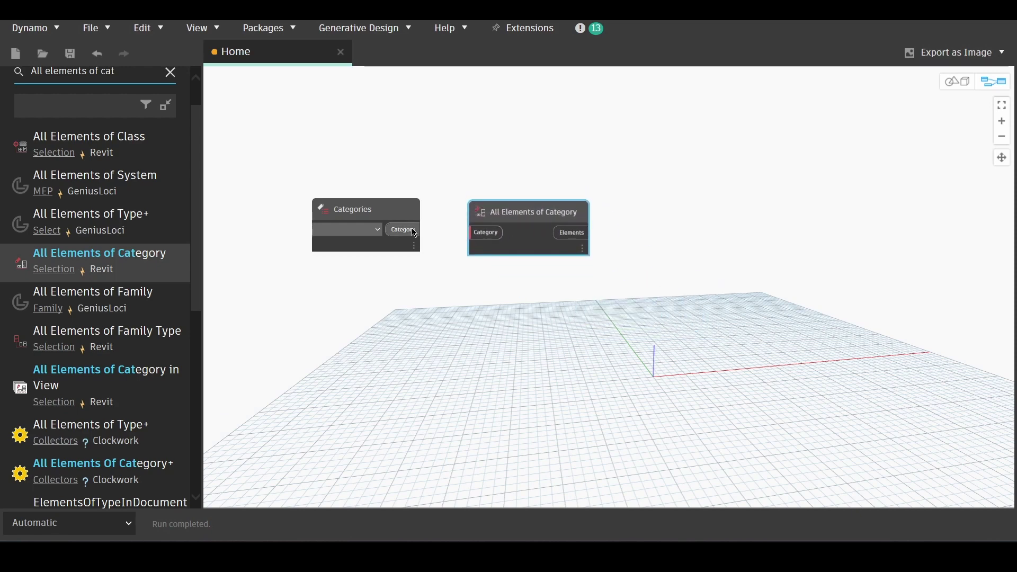
left_click(486, 232)
left_click(375, 231)
scroll(402, 322, "down", 5)
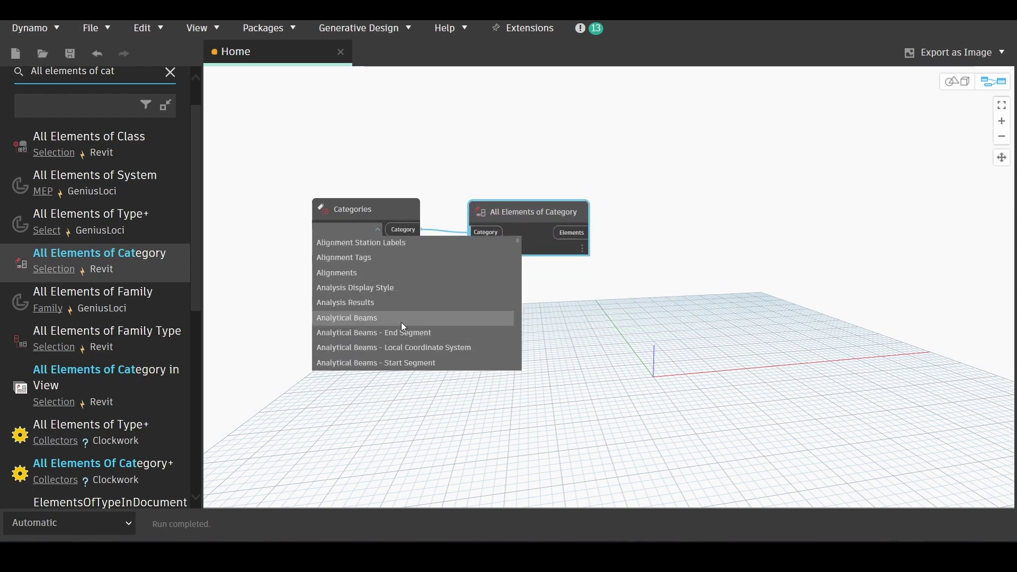
scroll(417, 339, "down", 5)
scroll(417, 344, "down", 5)
scroll(418, 340, "down", 10)
scroll(414, 343, "up", 2)
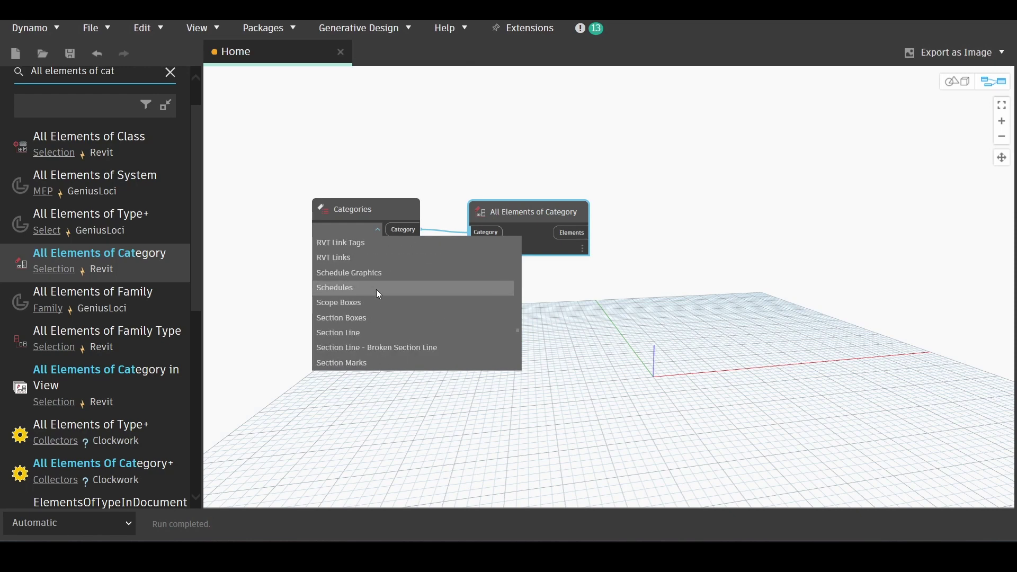
scroll(375, 289, "down", 3)
scroll(369, 307, "down", 2)
scroll(369, 307, "down", 4)
scroll(369, 307, "down", 3)
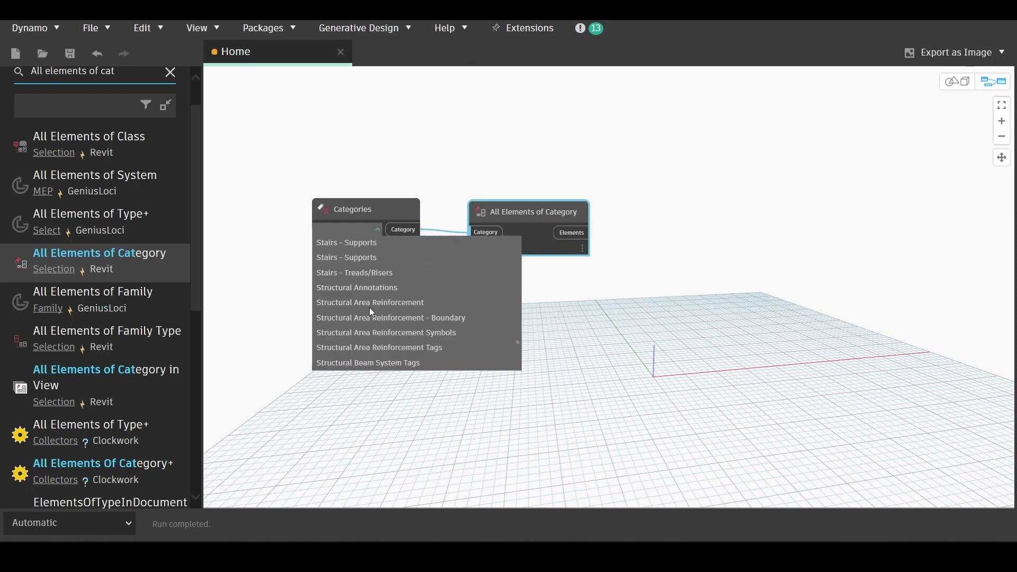
scroll(370, 308, "down", 2)
left_click(356, 362)
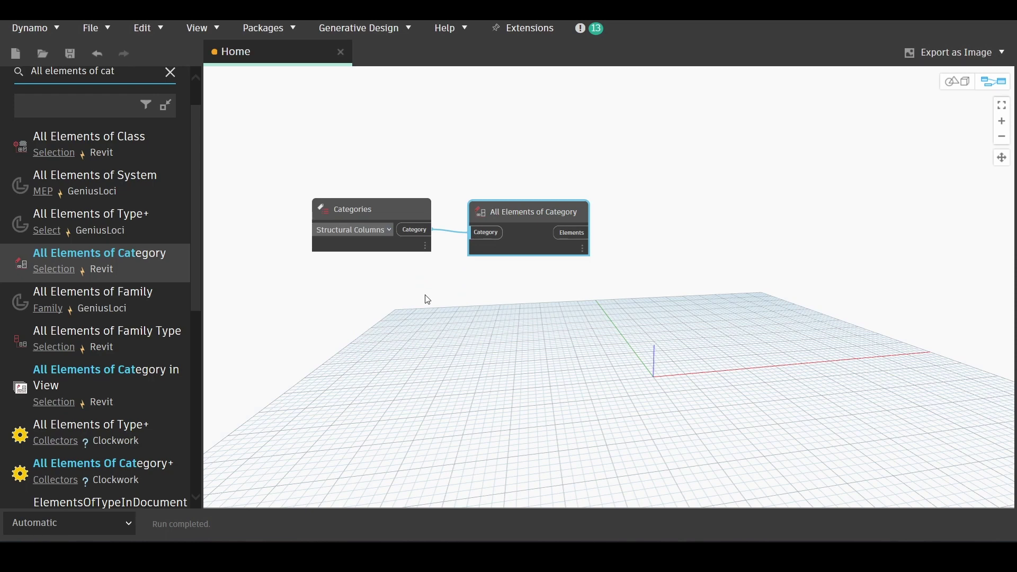
Step: Add Element.GetParameterValueByName fed by the collected elements, plus an empty Code Block
left_click(138, 111)
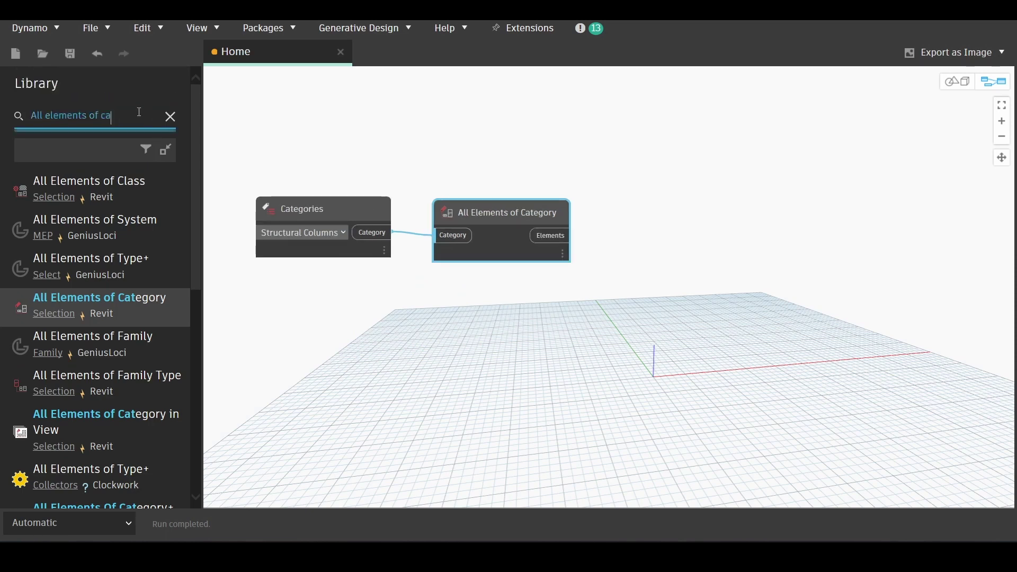
key("ctrl+BackSpace")
key("ctrl+BackSpace")
key("ctrl+BackSpace")
key("ctrl+BackSpace")
type("getpar")
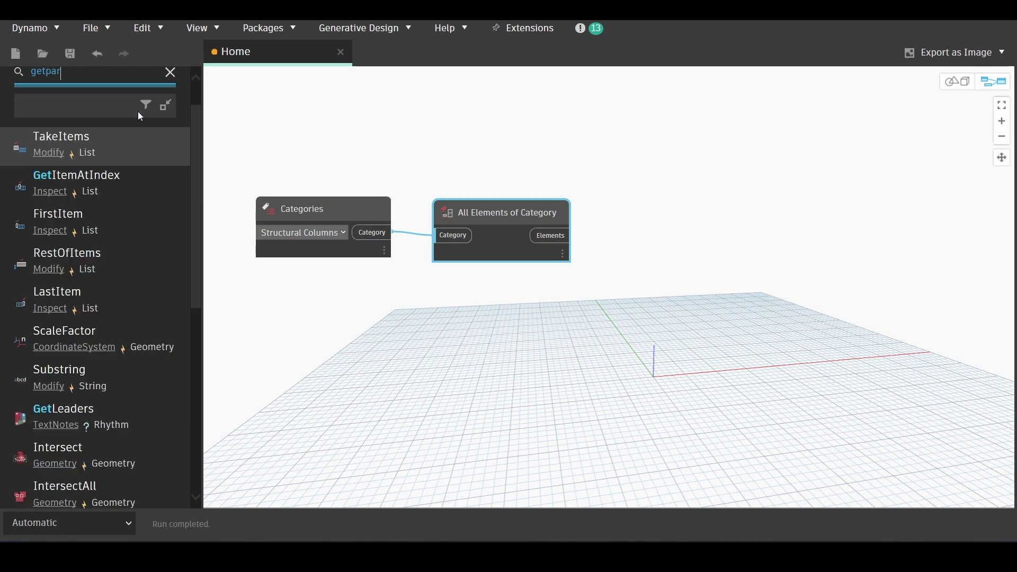
type("ameter")
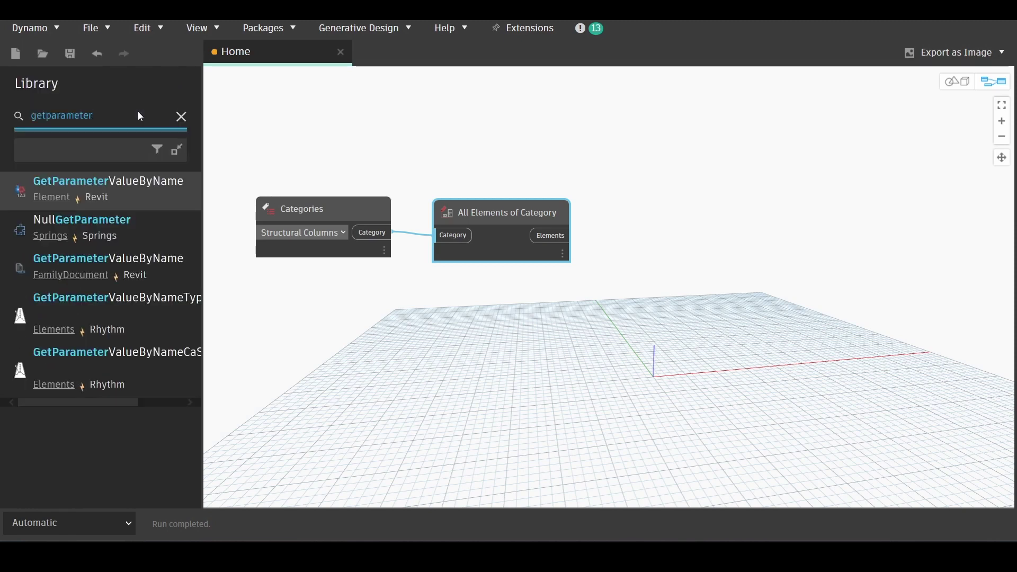
left_click(122, 190)
mouse_move(649, 303)
left_mouse_down()
mouse_move(692, 209)
mouse_move(675, 199)
left_mouse_up()
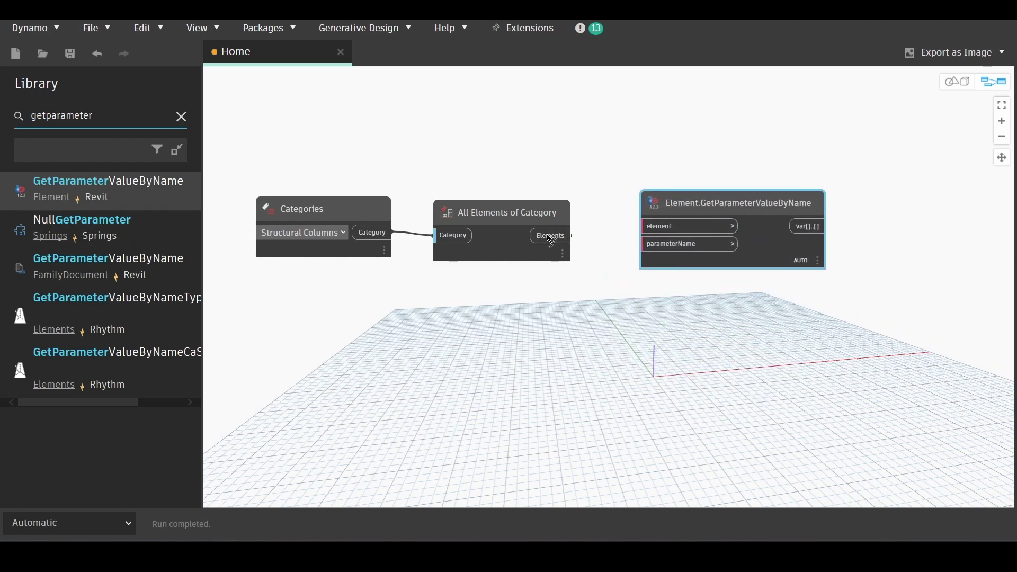
left_click_drag(548, 238, 645, 225)
scroll(556, 230, "up", 3)
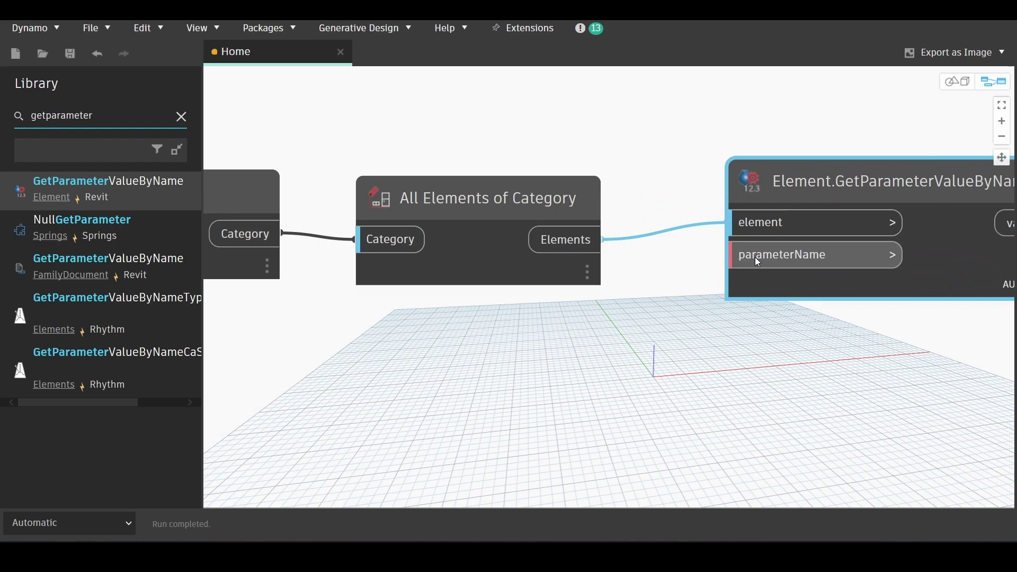
scroll(660, 231, "down", 3)
double_click(572, 316)
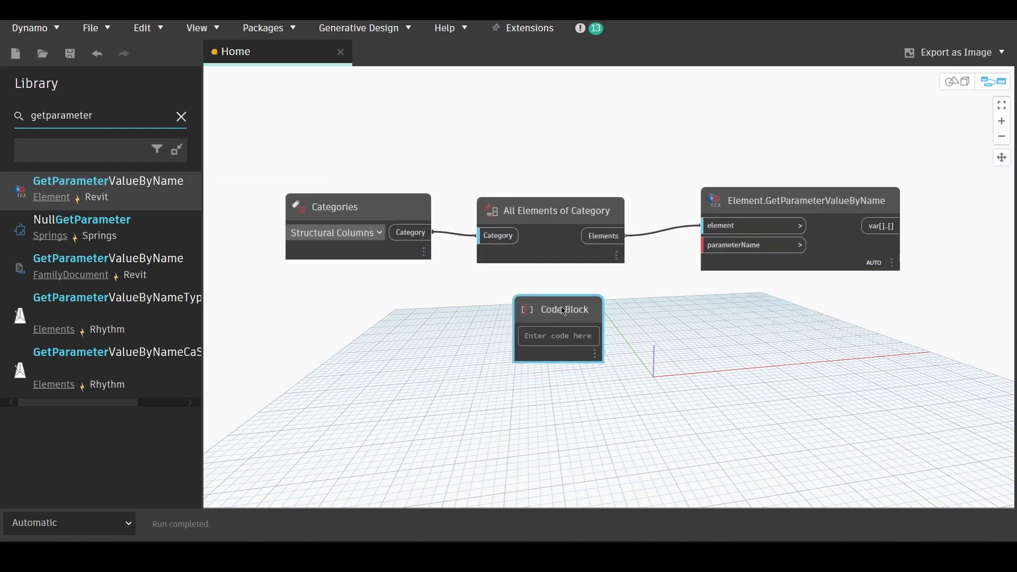
Step: Enter "Type" and "Mark" in the Code Block, matching the Revit schedule headers
left_click(961, 17)
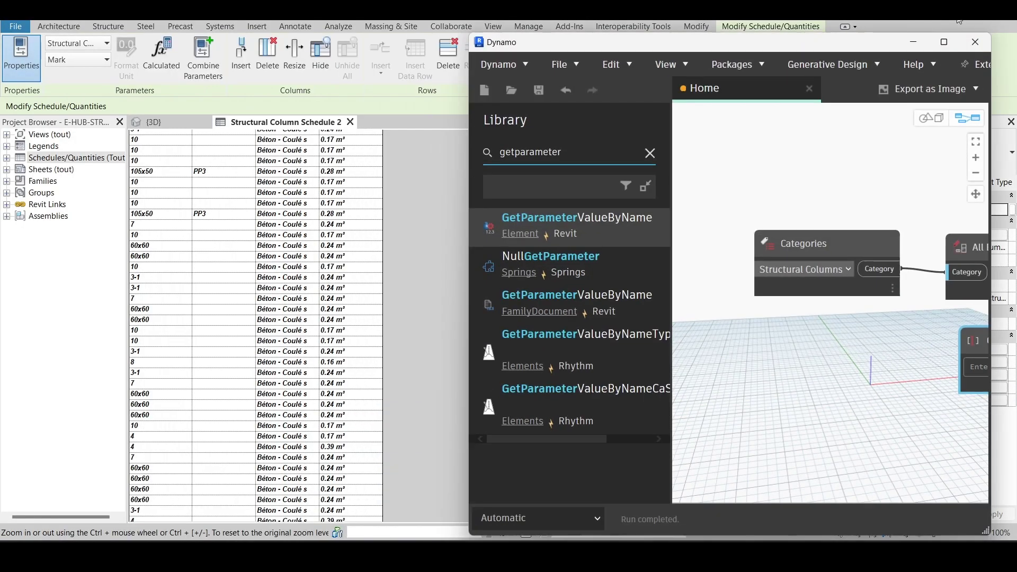
scroll(874, 341, "down", 2)
scroll(933, 343, "up", 1)
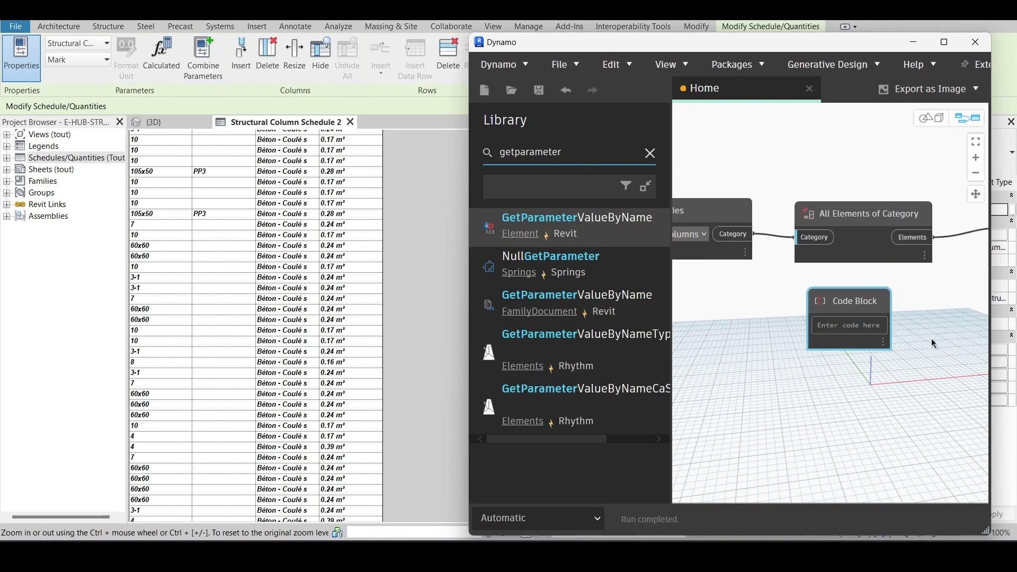
scroll(933, 343, "up", 2)
scroll(167, 240, "up", 3)
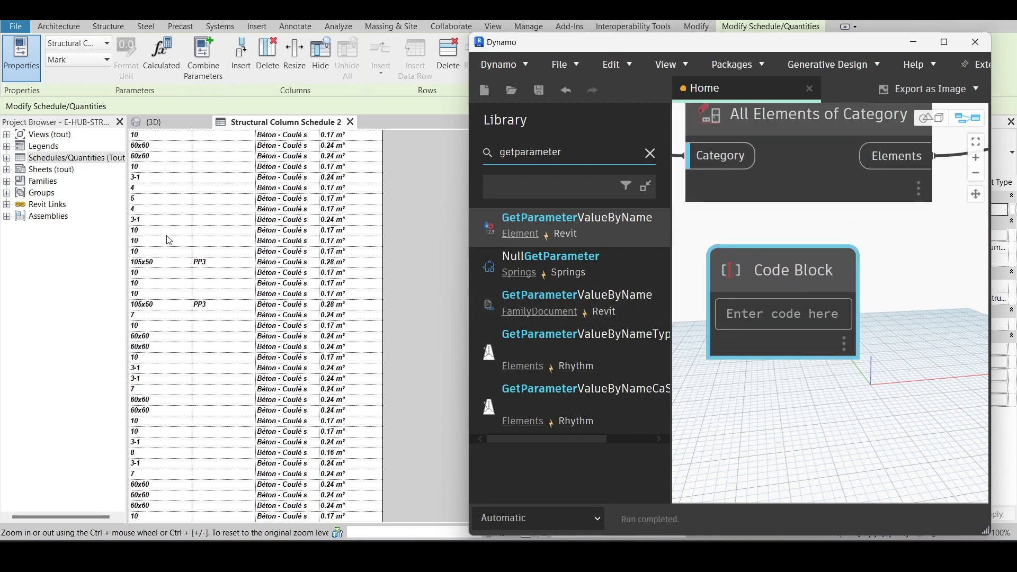
scroll(167, 240, "up", 3)
scroll(167, 240, "up", 3)
left_click(173, 172)
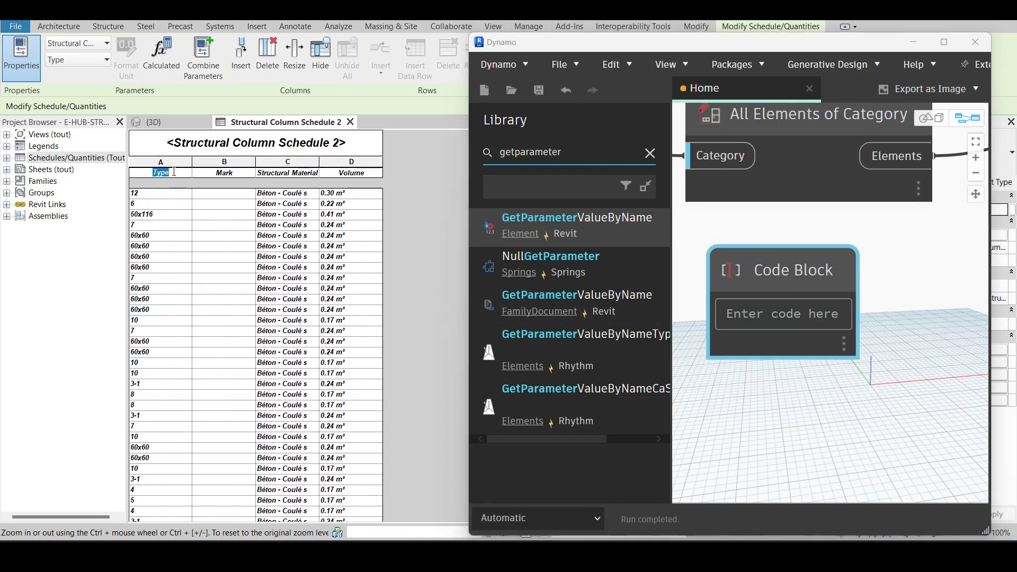
left_click(782, 314)
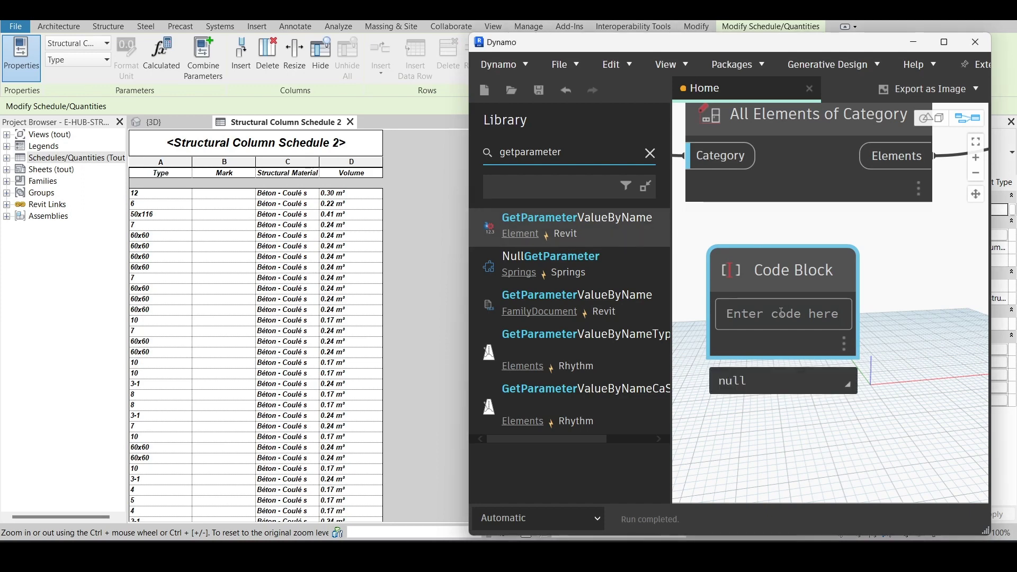
type("\"\"")
type("Type\";")
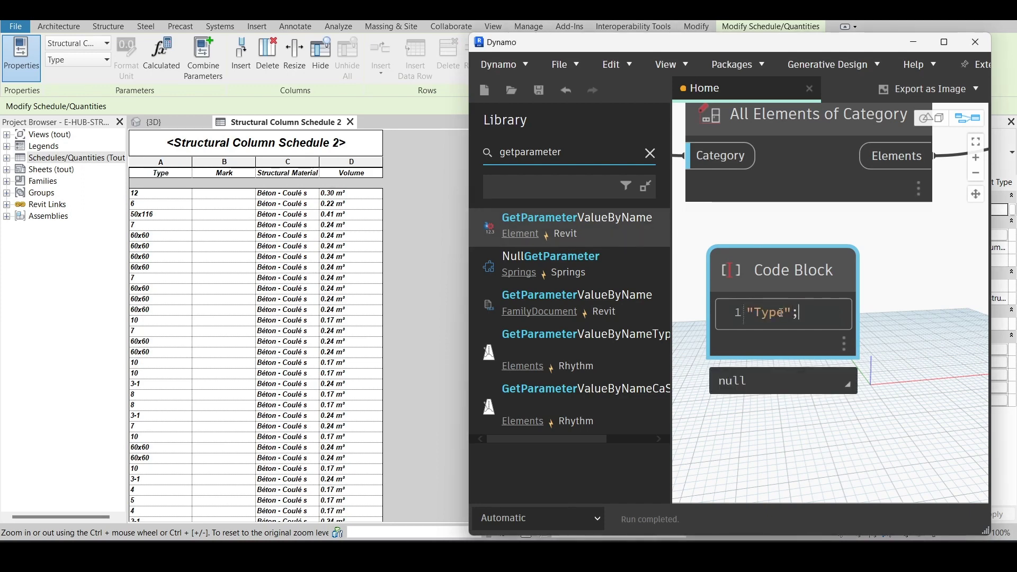
type(";")
key("Return")
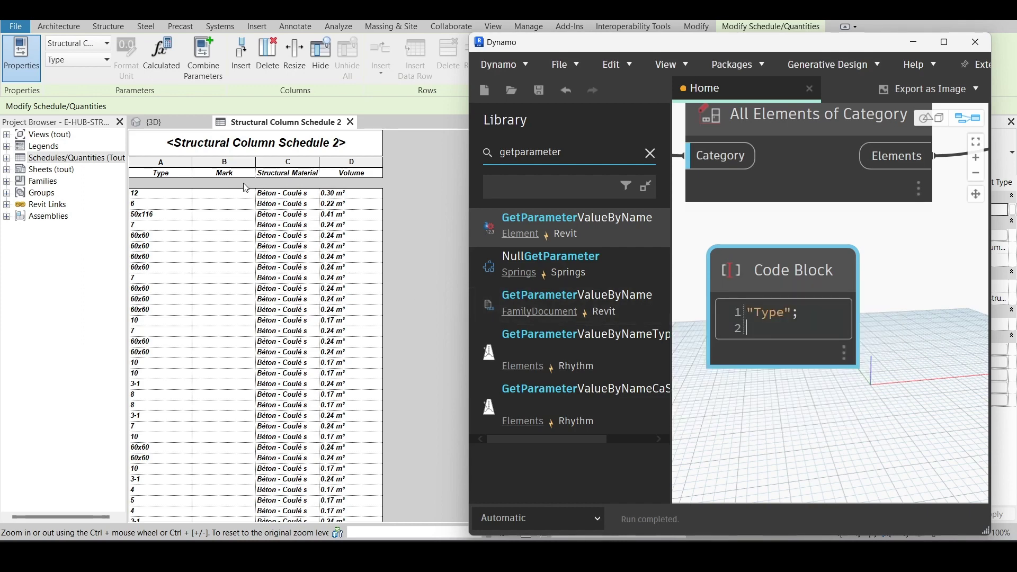
left_click(234, 167)
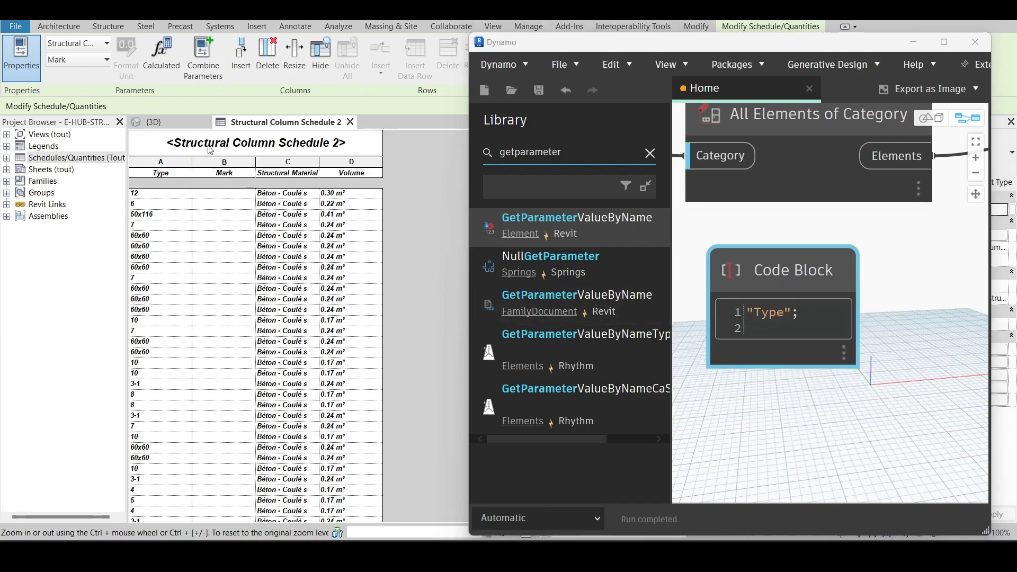
left_click(246, 176)
left_click(781, 331)
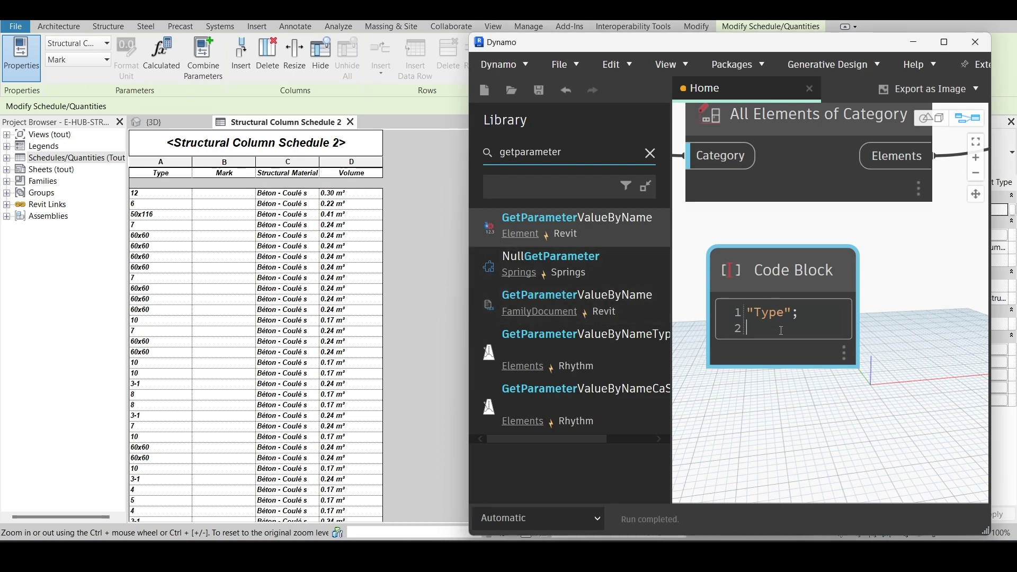
type("\"Mark\"")
type(";")
key("Return")
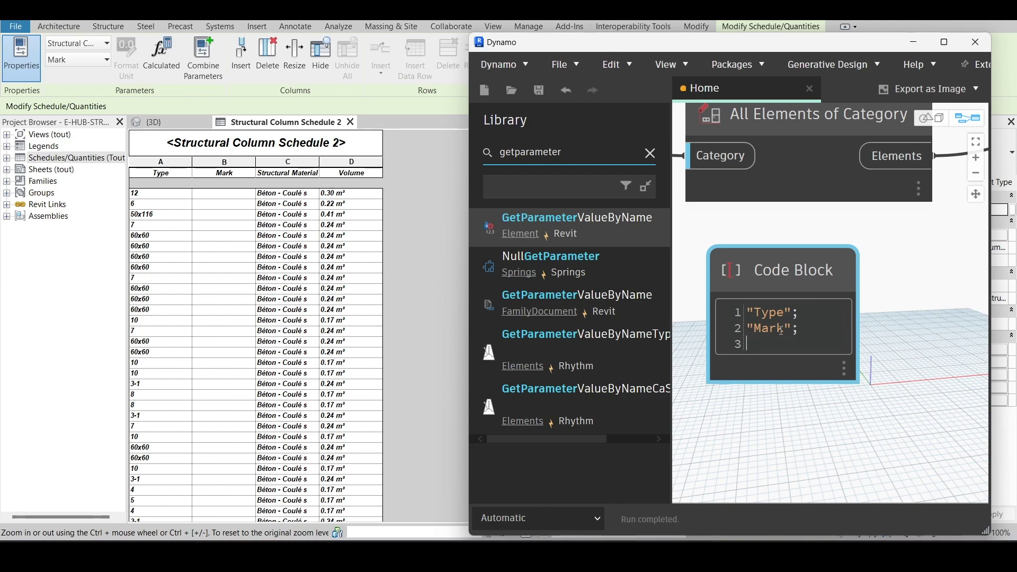
Step: Add the "Structural Material" and "Volume" lines and commit the Code Block
left_click(290, 173)
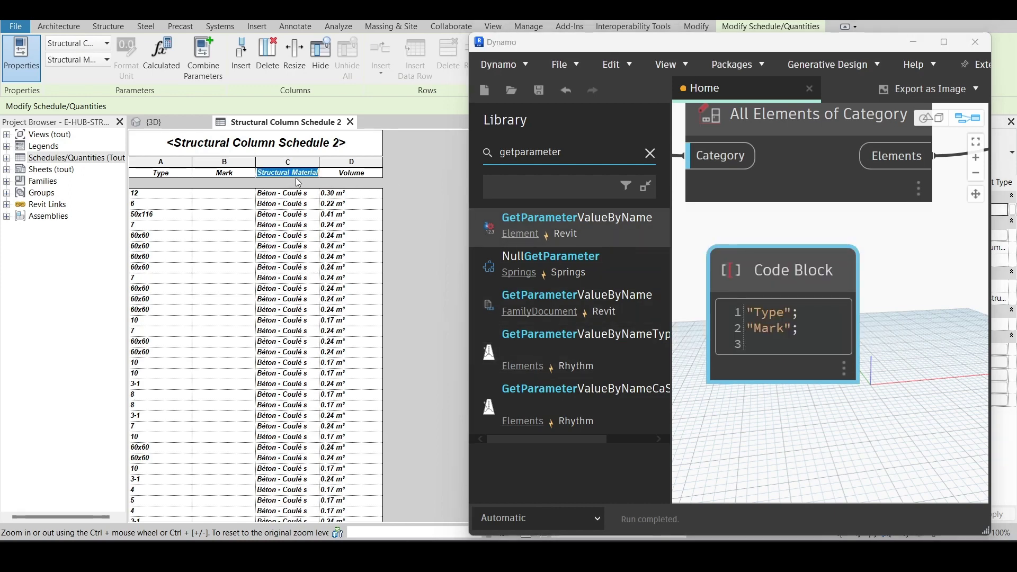
left_click(792, 342)
type("\"")
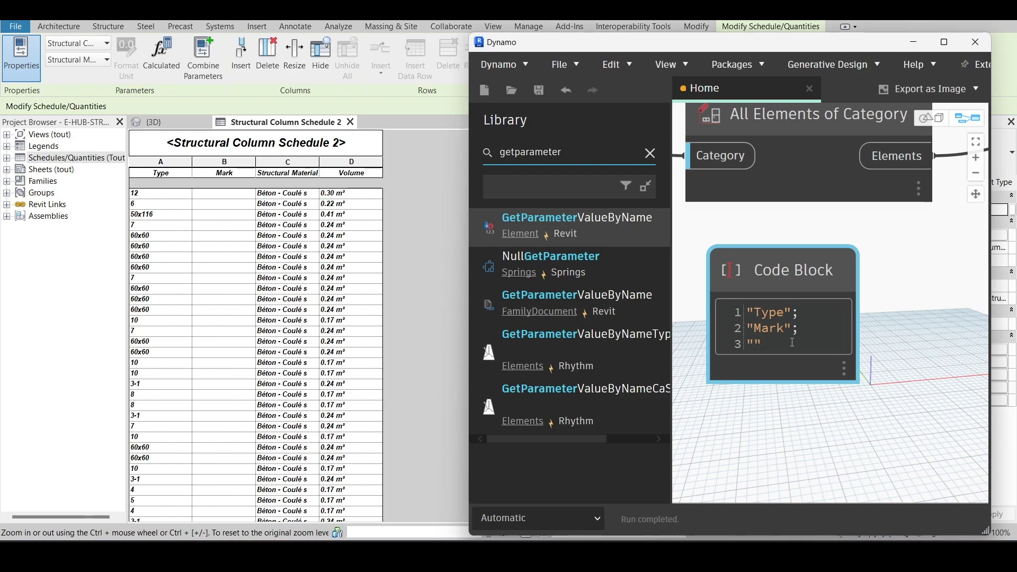
type("Structural Material\"")
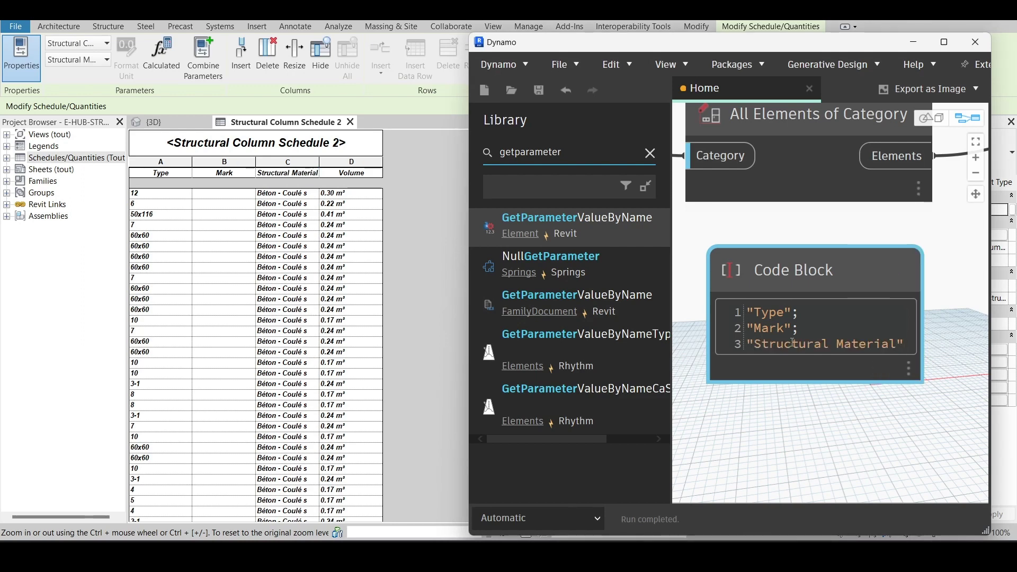
type(";")
key("Return")
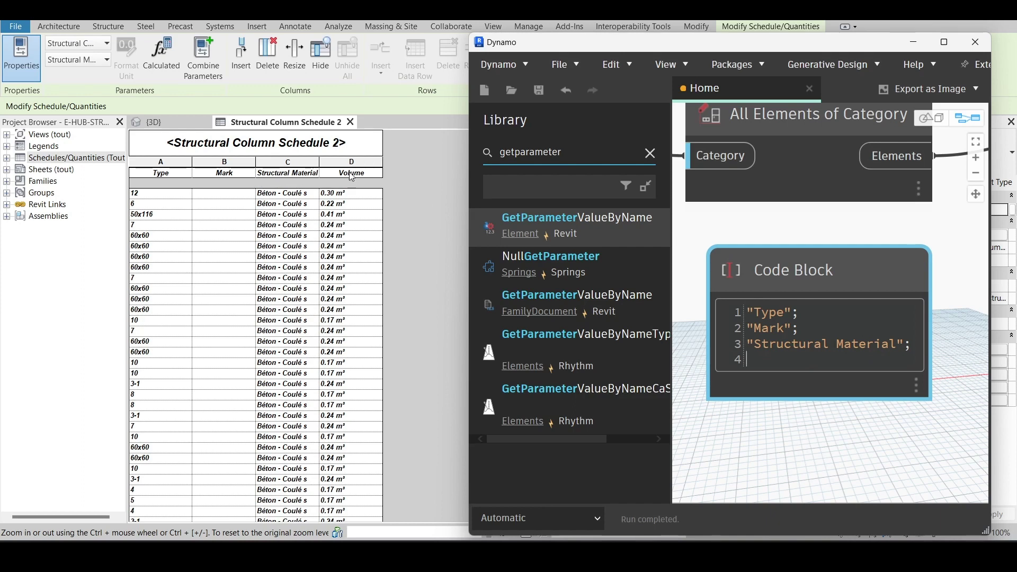
left_click(354, 172)
left_click(355, 173)
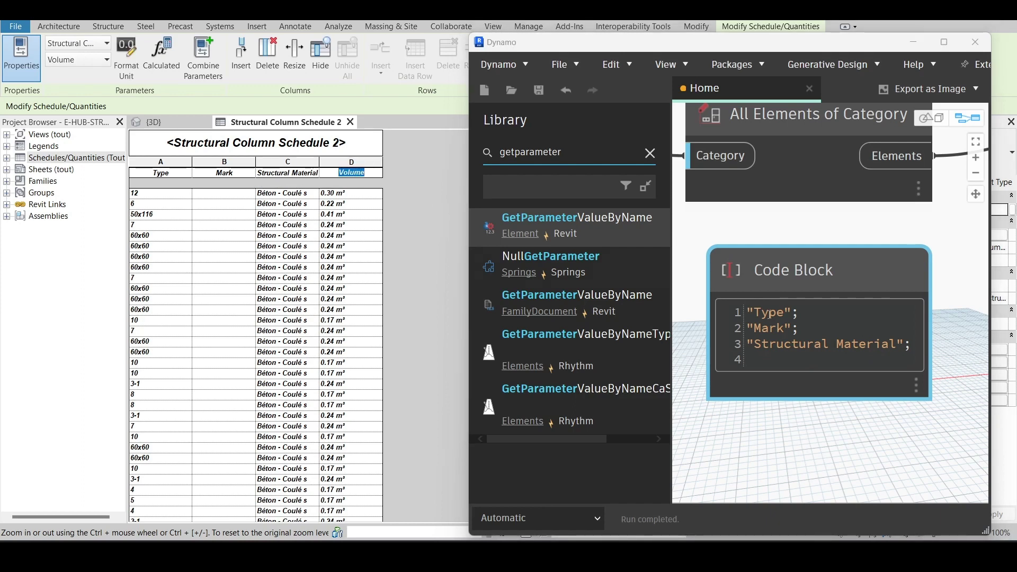
left_click(867, 357)
type("\"Volume\";")
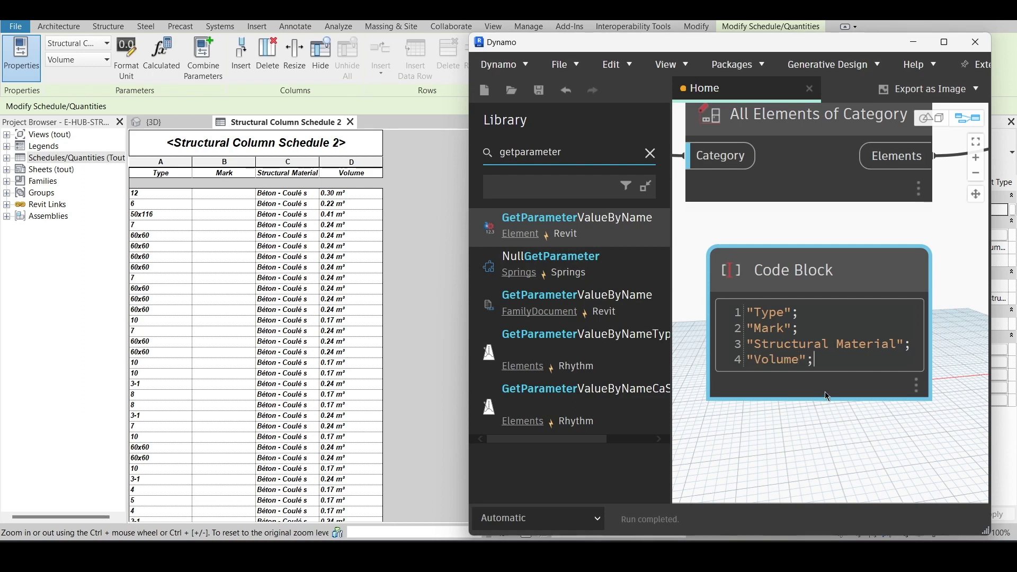
left_click(825, 395)
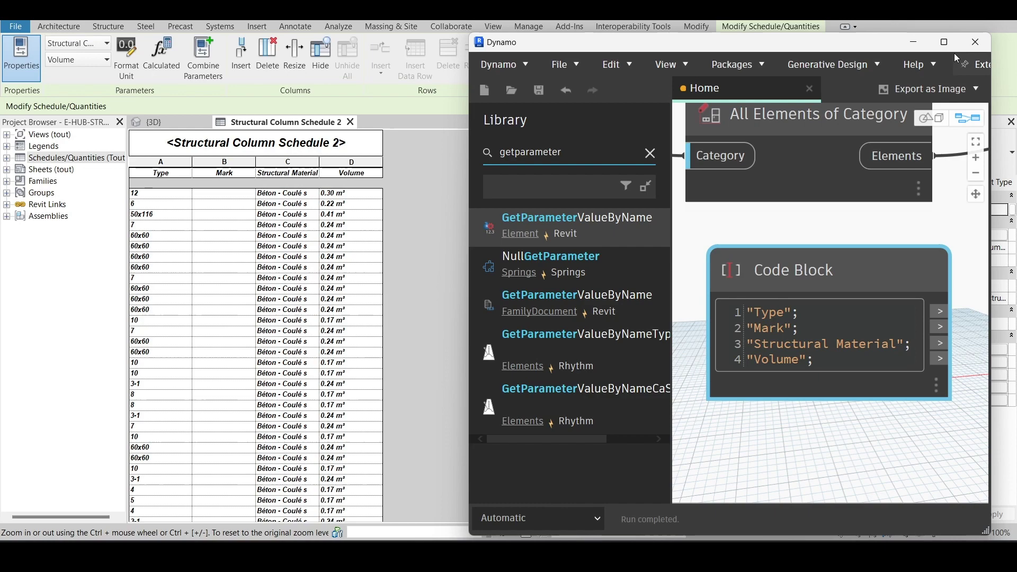
Step: Connect the Code Block's Type output to the first GetParameterValueByName node's parameterName
left_click(944, 41)
scroll(489, 338, "down", 2)
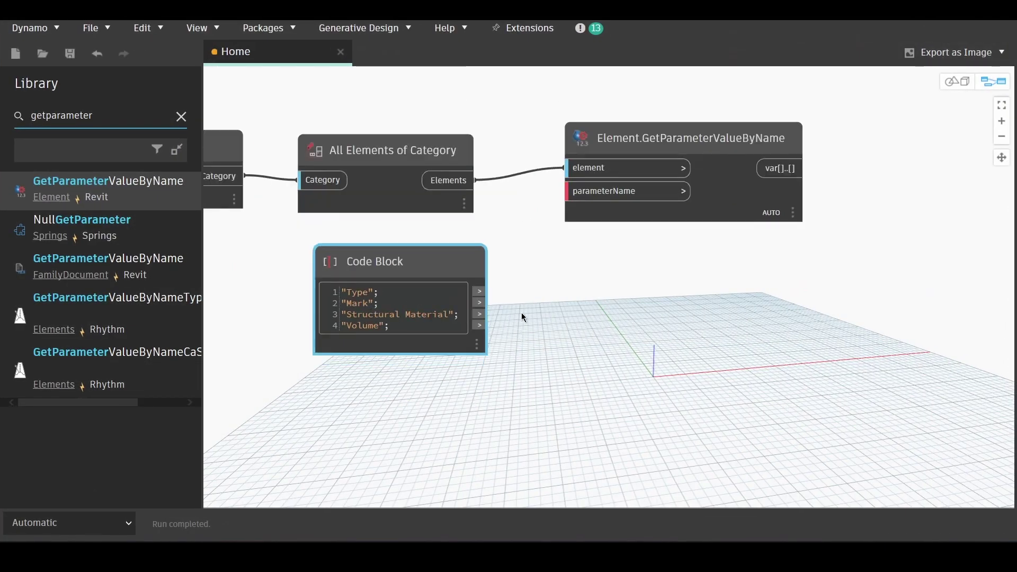
scroll(522, 311, "up", 2)
scroll(524, 310, "down", 2)
left_click_drag(444, 263, 442, 263)
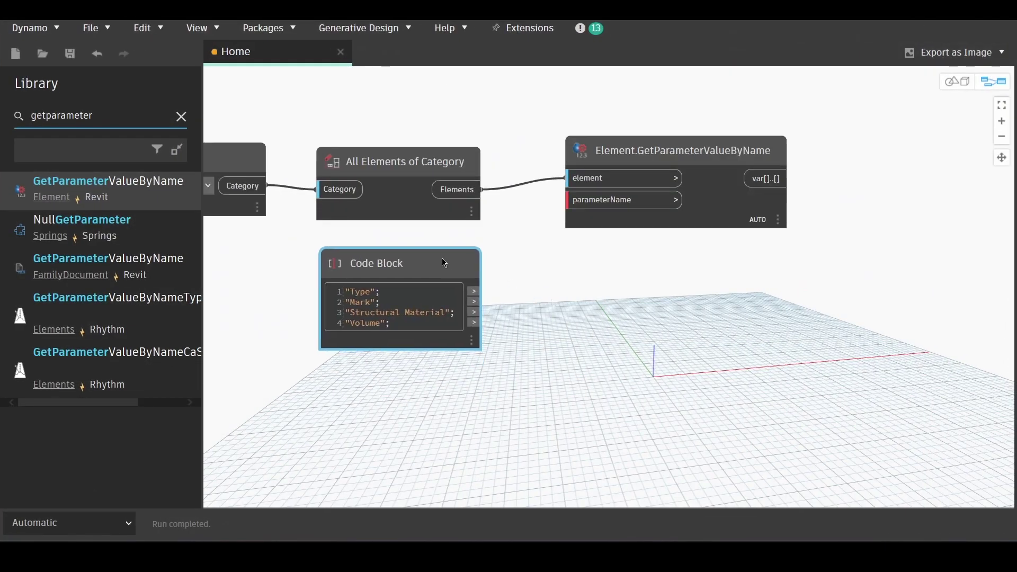
left_click(553, 293)
scroll(564, 278, "down", 1)
mouse_move(602, 181)
left_mouse_down()
mouse_move(664, 234)
mouse_move(661, 207)
left_mouse_up()
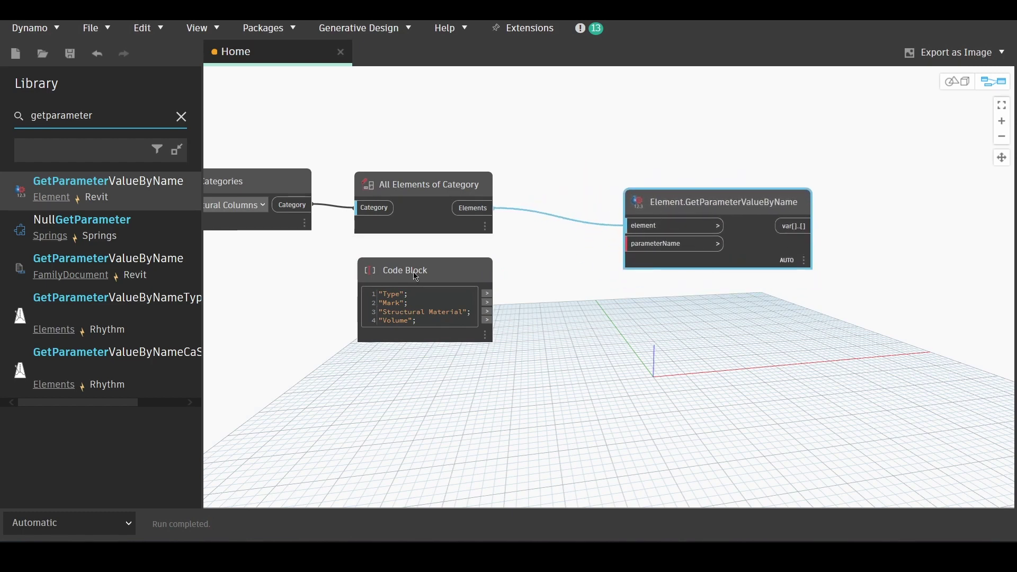
scroll(482, 296, "up", 1)
left_click_drag(476, 284, 579, 232)
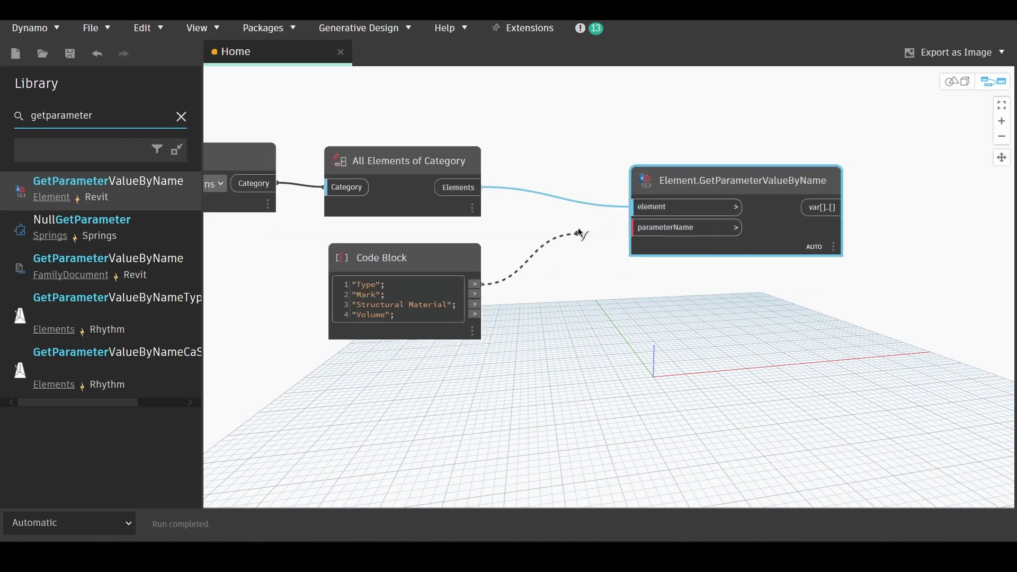
left_click_drag(646, 229, 652, 222)
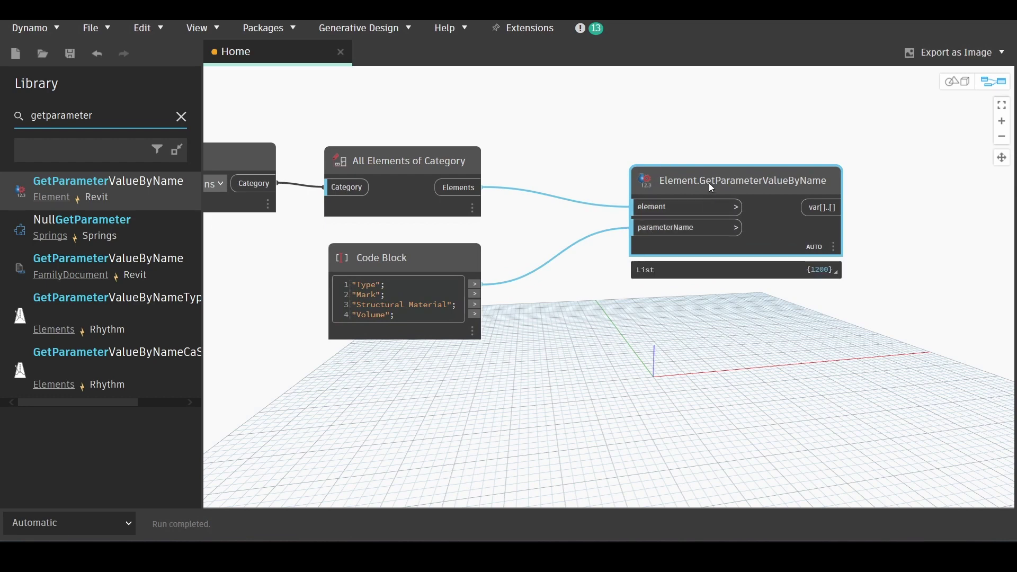
Step: Paste three copies of the parameter node and wire Volume into the fourth
key("ctrl+c")
key("ctrl+v")
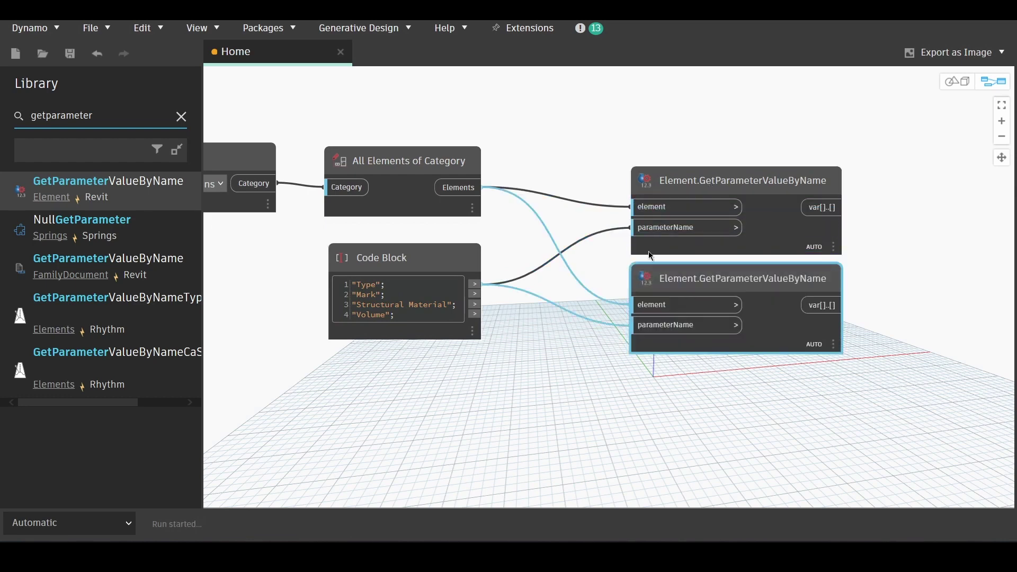
scroll(673, 275, "down", 1)
scroll(673, 274, "down", 3)
scroll(808, 378, "up", 4)
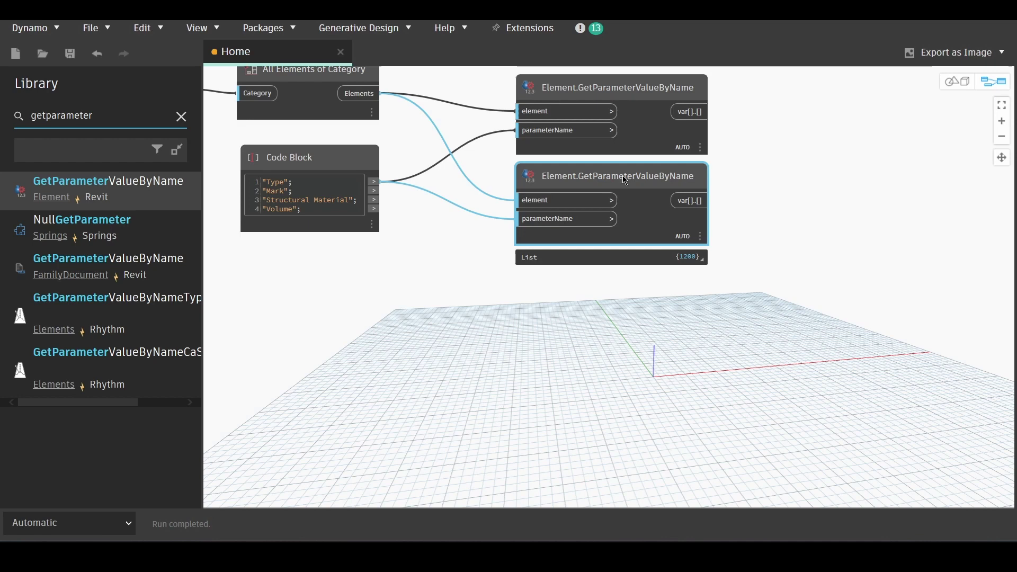
key("ctrl+v")
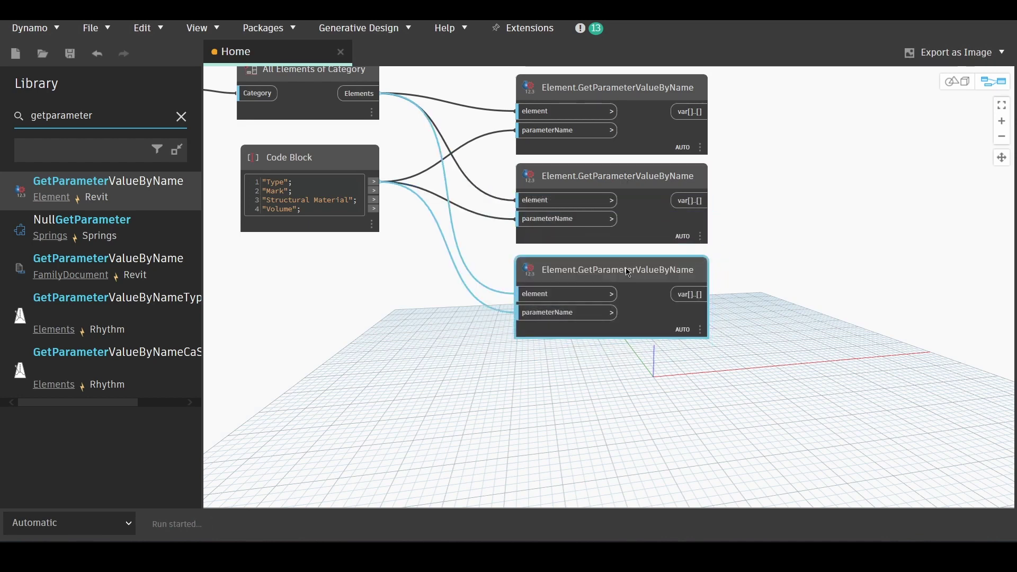
key("ctrl+v")
left_click_drag(629, 373, 621, 407)
left_click(385, 325)
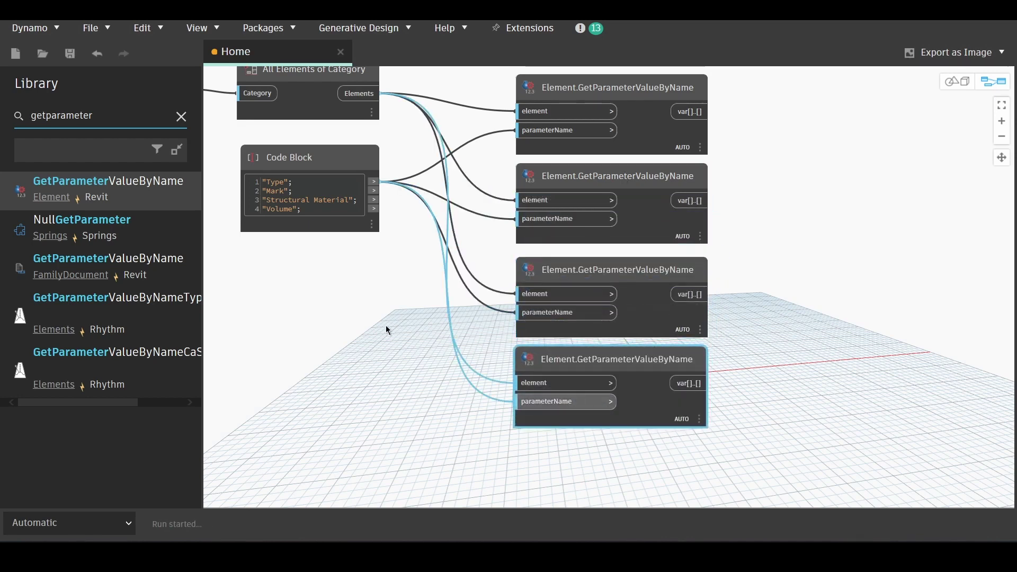
left_click(517, 400)
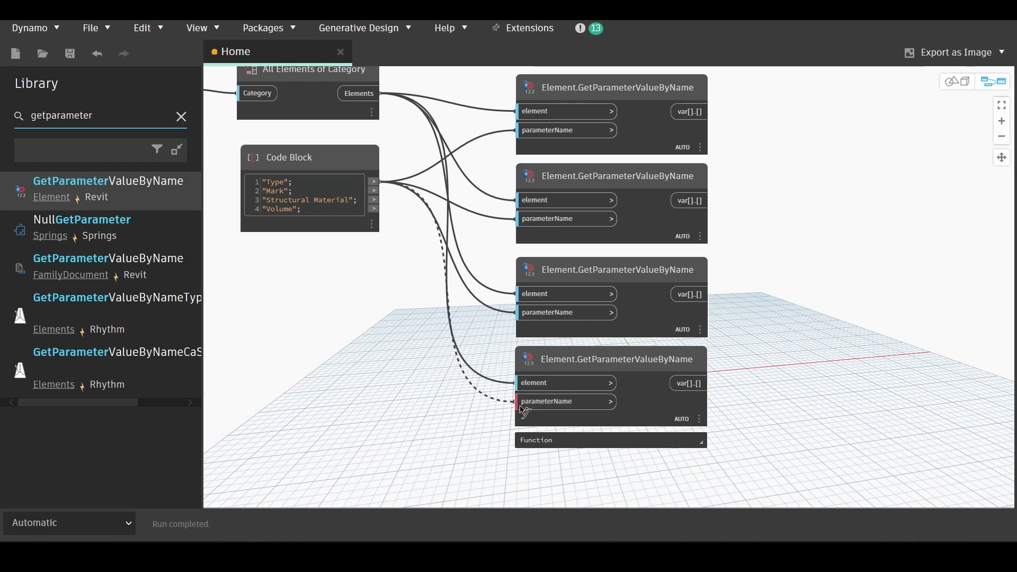
left_click(408, 240)
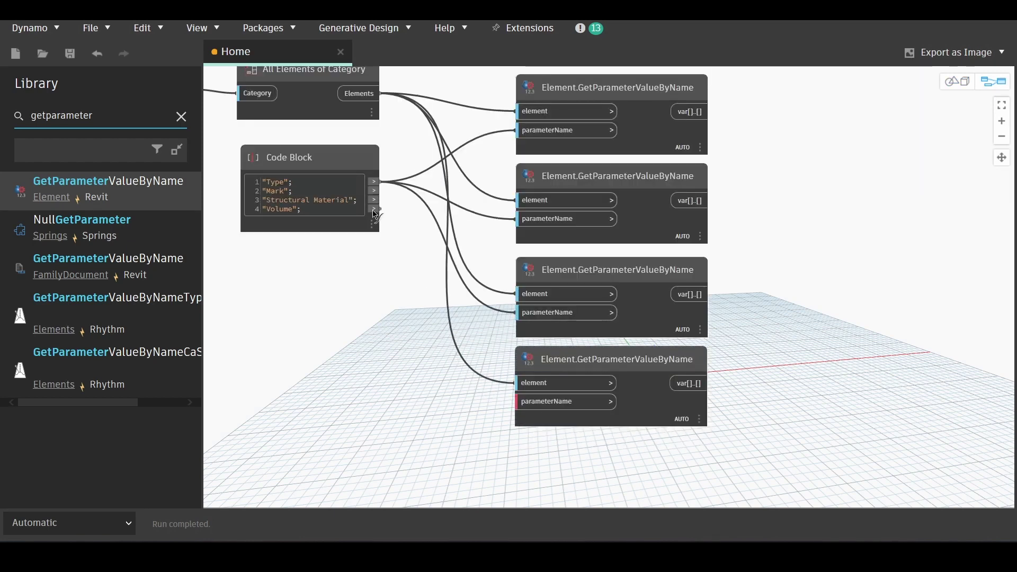
left_click(522, 401)
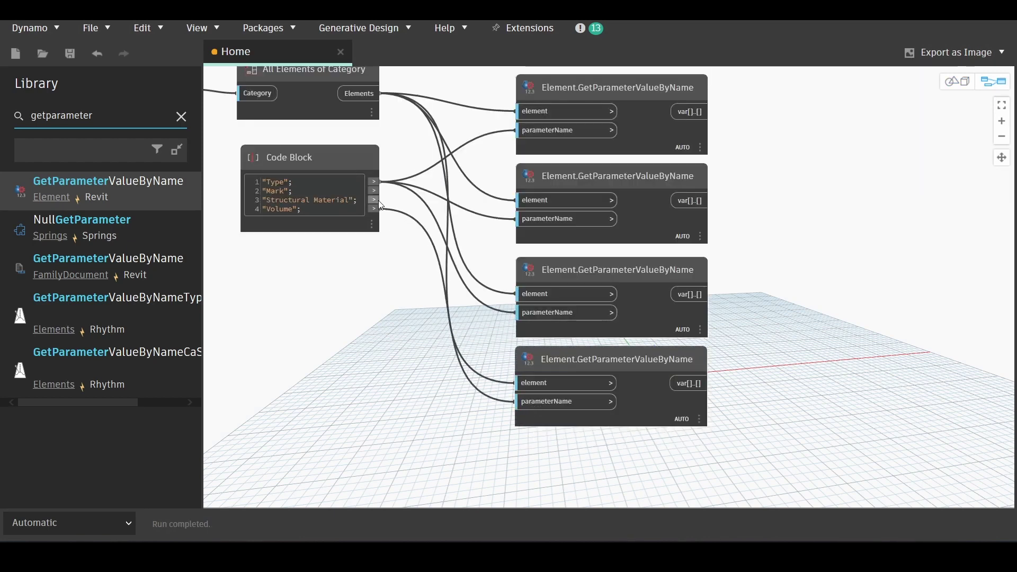
Step: Fix the third node's wiring so it reads Structural Material
left_click(515, 310)
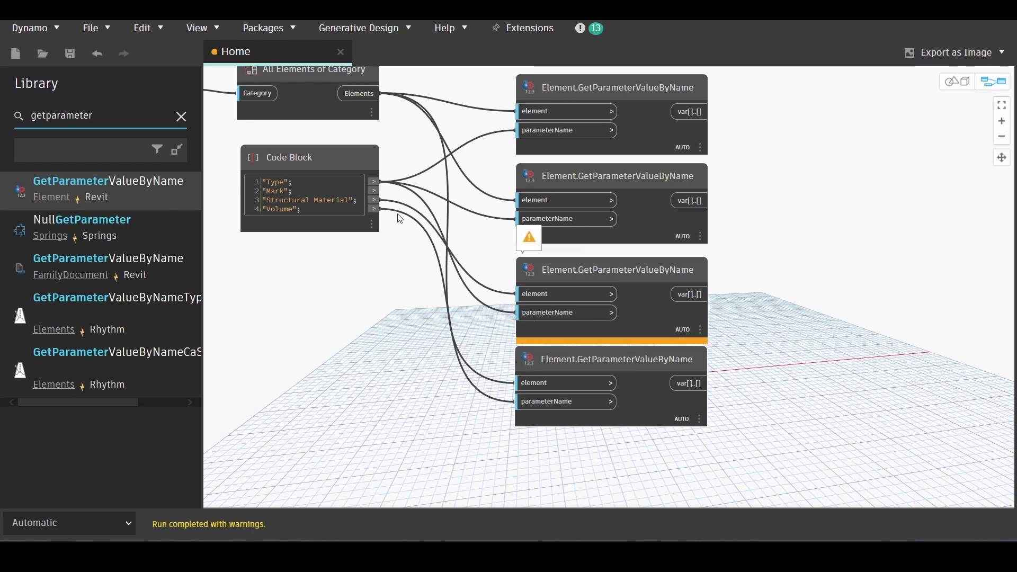
left_click(374, 199)
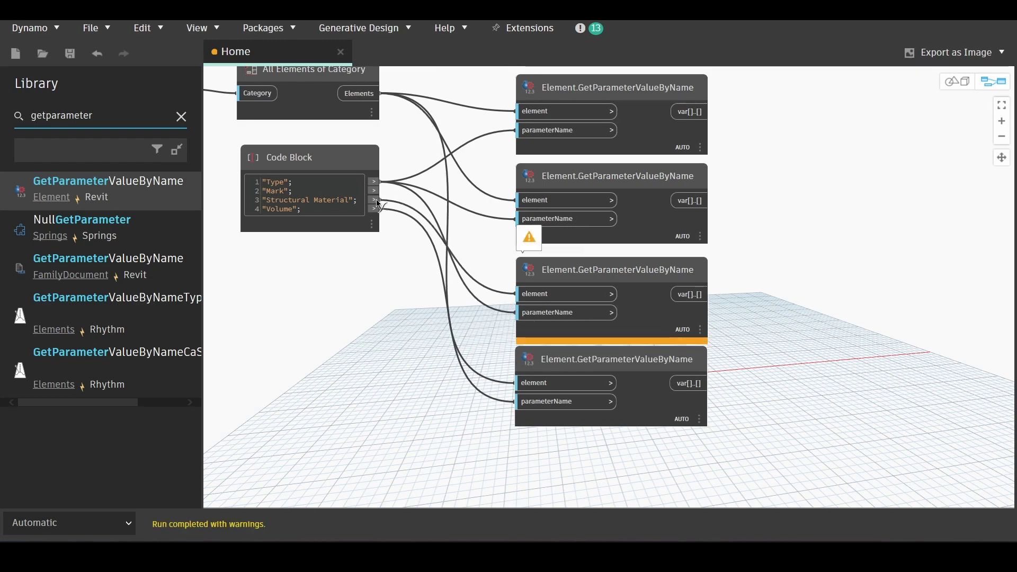
left_click(523, 313)
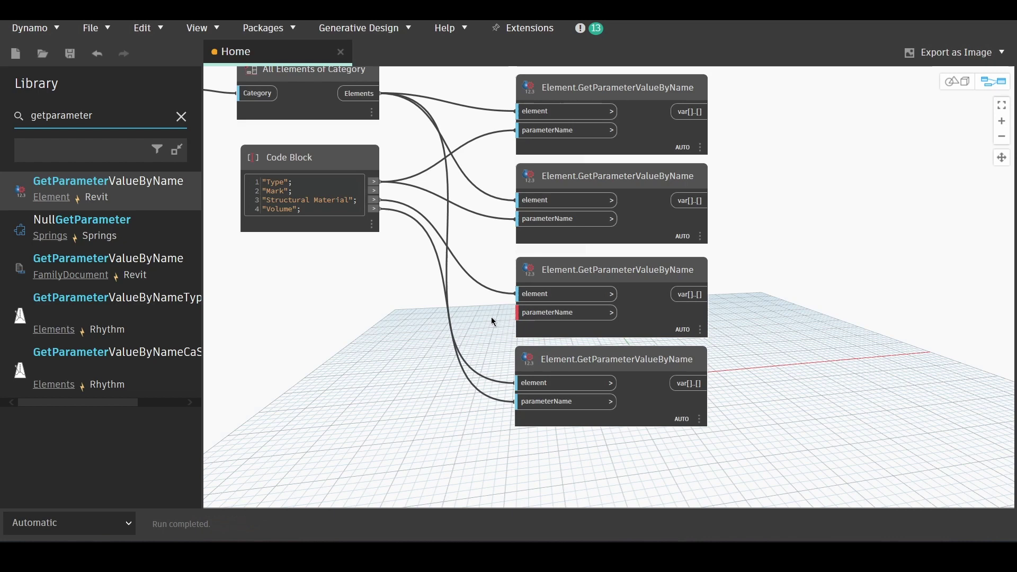
left_click(378, 201)
left_click(572, 327)
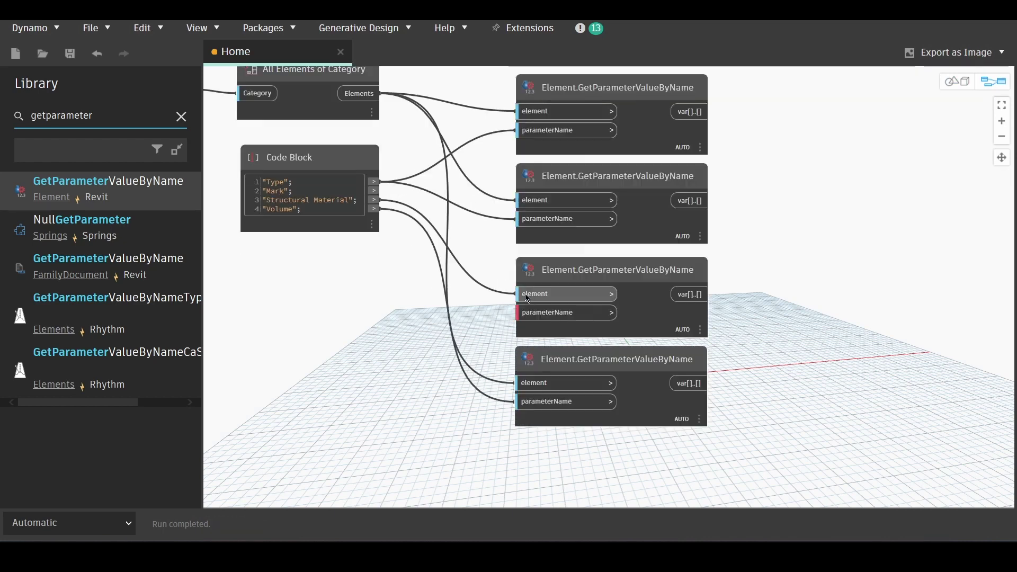
left_click(522, 294)
left_click(482, 289)
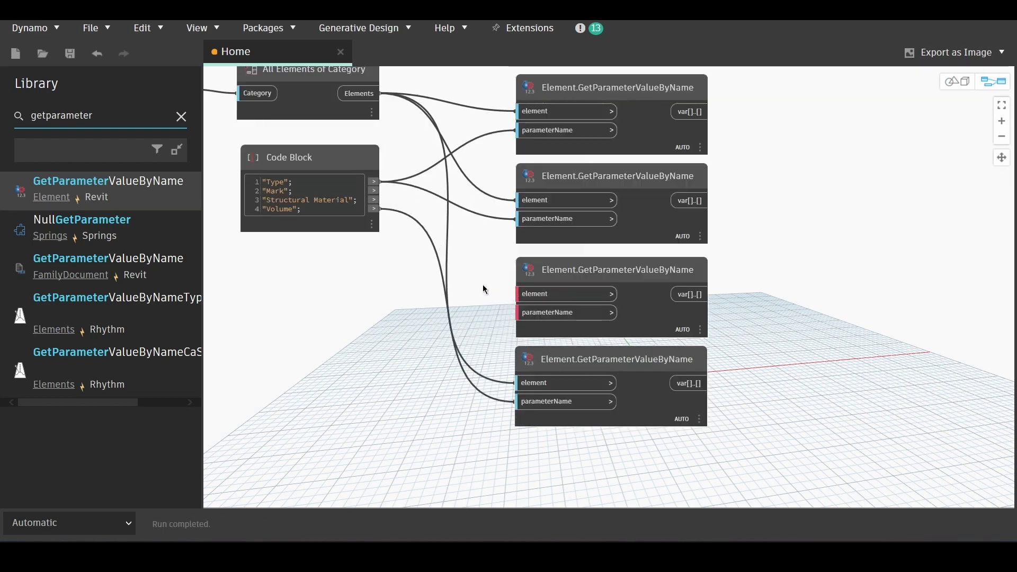
left_click(373, 200)
left_click(518, 312)
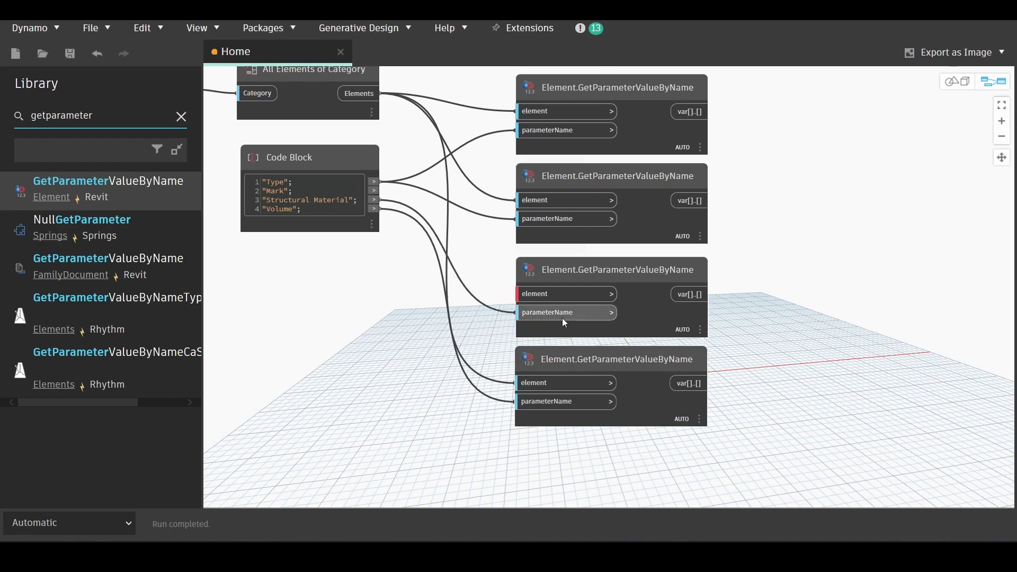
scroll(556, 318, "down", 3)
scroll(397, 242, "up", 4)
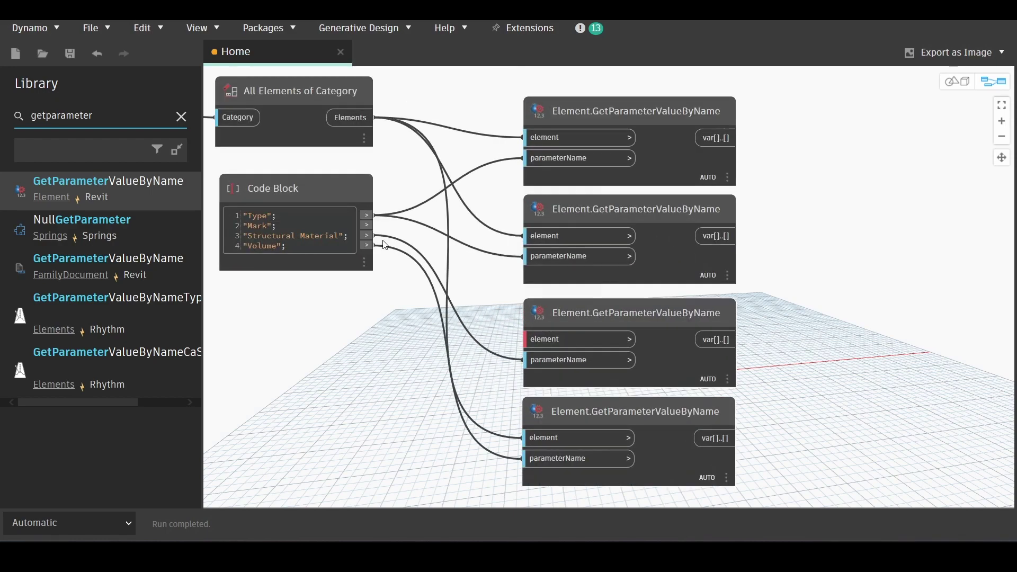
Step: Wire Mark into the second node and the elements list into the third node
left_click(370, 227)
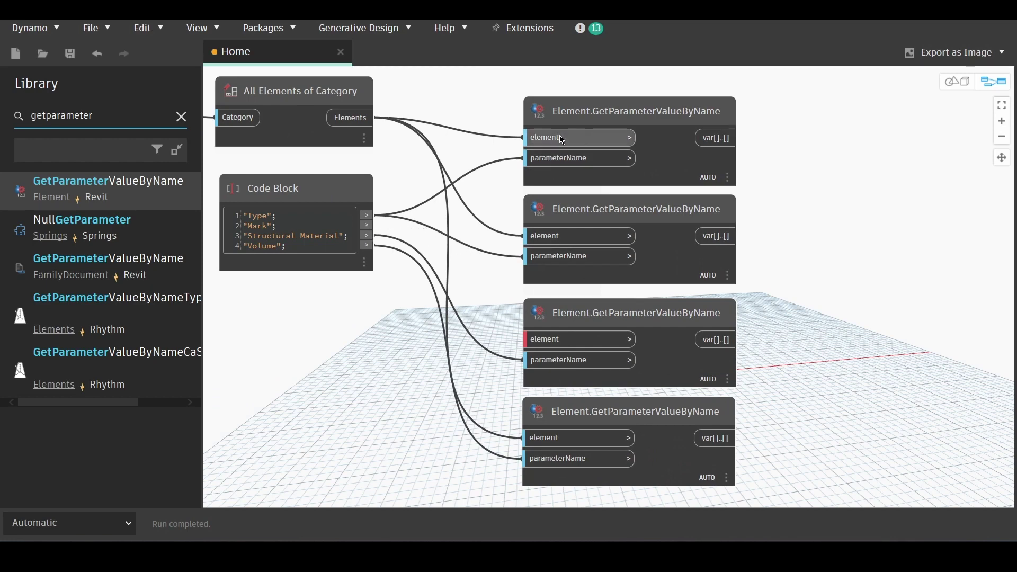
left_click_drag(566, 156, 569, 110)
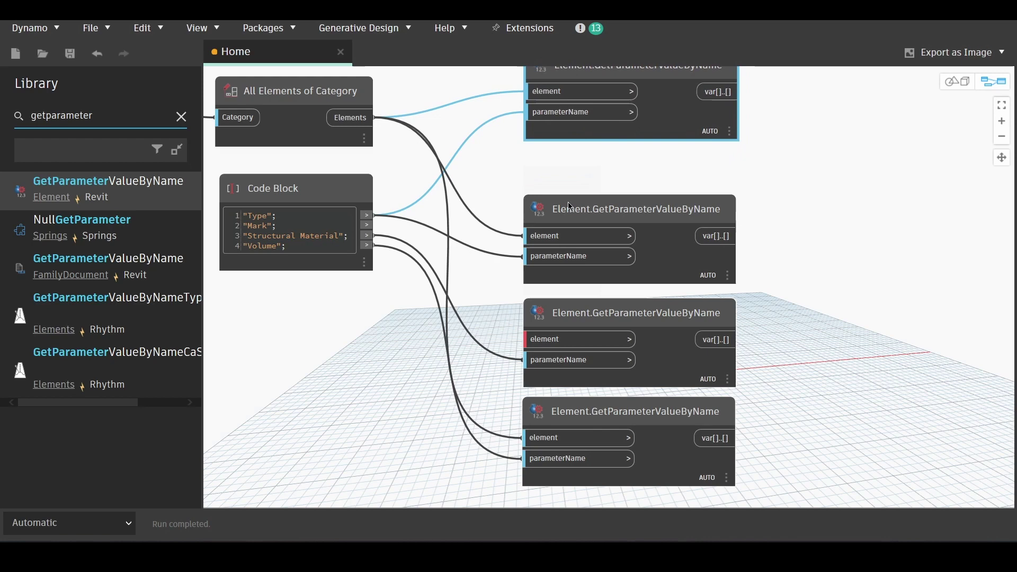
left_click_drag(569, 205, 572, 176)
left_click(549, 228)
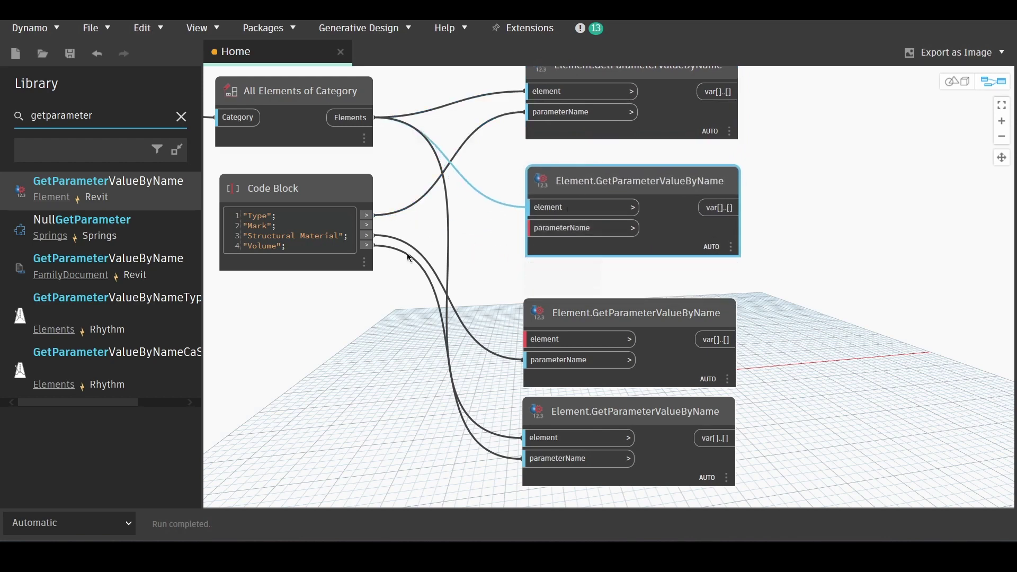
left_click(370, 227)
left_click(548, 231)
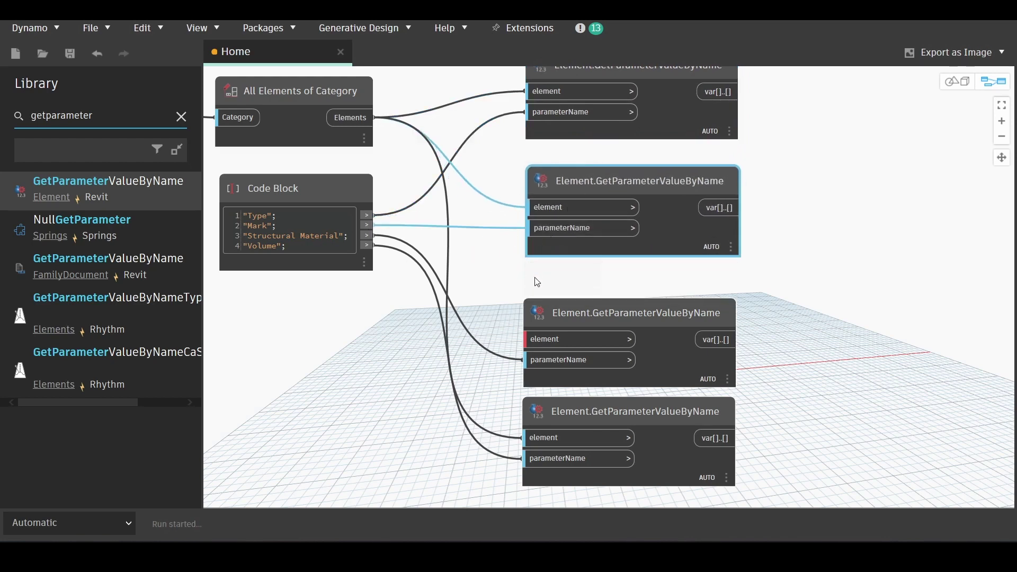
left_click_drag(543, 338, 546, 312)
left_click(545, 312)
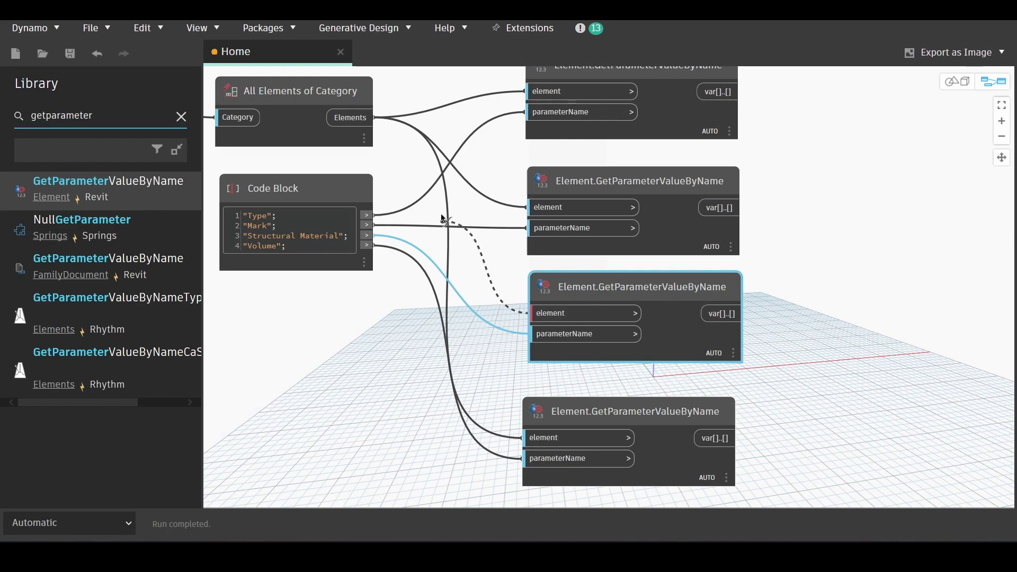
left_click(372, 119)
scroll(391, 252, "down", 3)
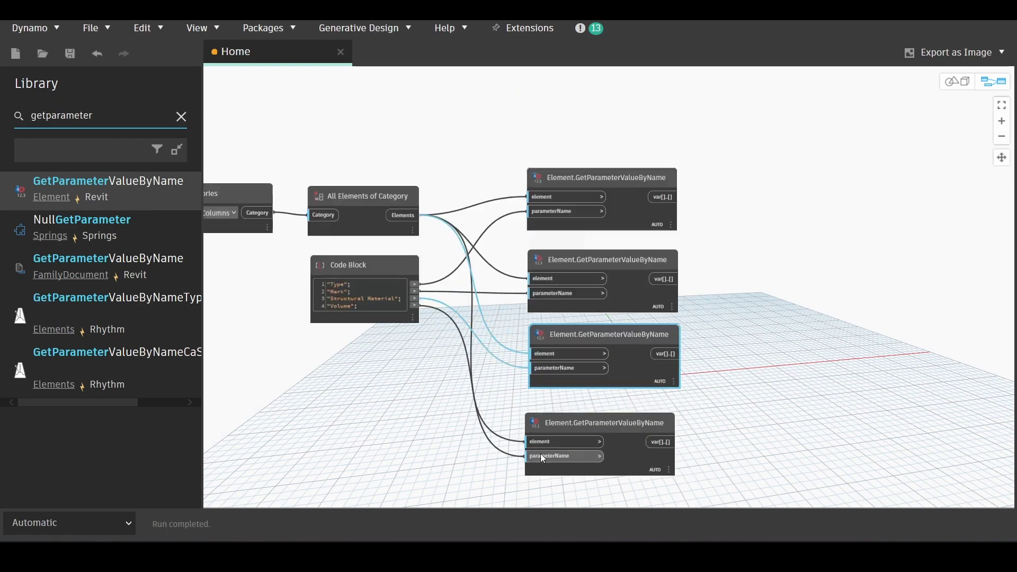
scroll(398, 262, "down", 1)
scroll(405, 270, "up", 8)
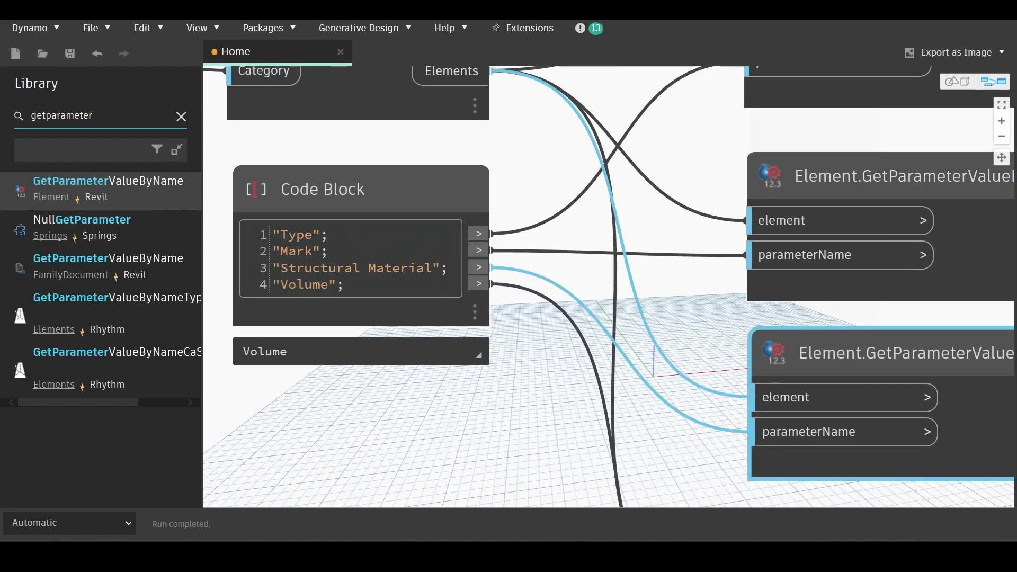
scroll(404, 270, "down", 2)
scroll(524, 282, "down", 2)
scroll(798, 271, "up", 3)
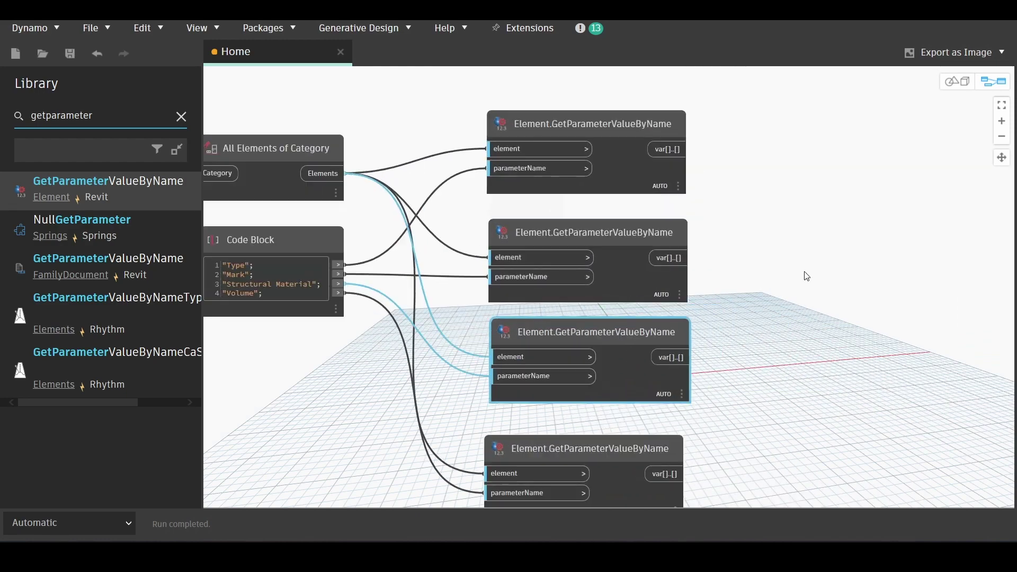
scroll(524, 224, "down", 2)
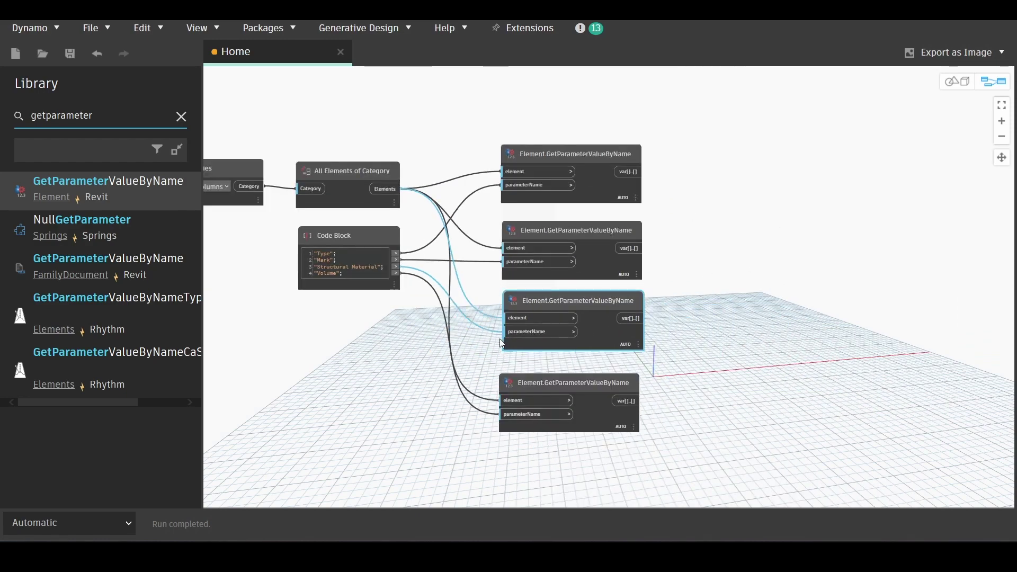
scroll(781, 273, "up", 1)
scroll(779, 274, "up", 1)
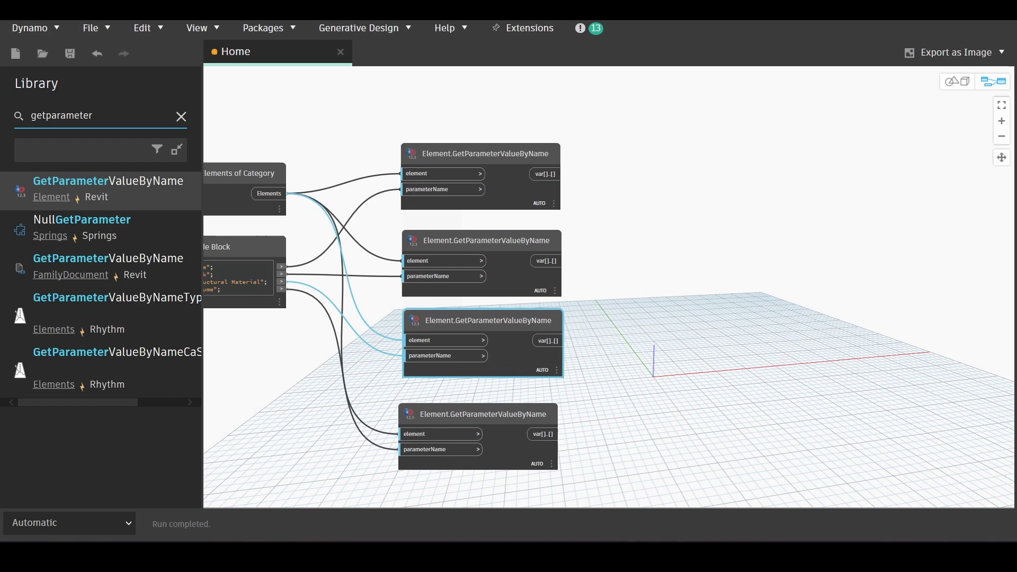
Step: Add an Element.Name node fed by the first parameter node's results
key("alt+space")
key("Escape")
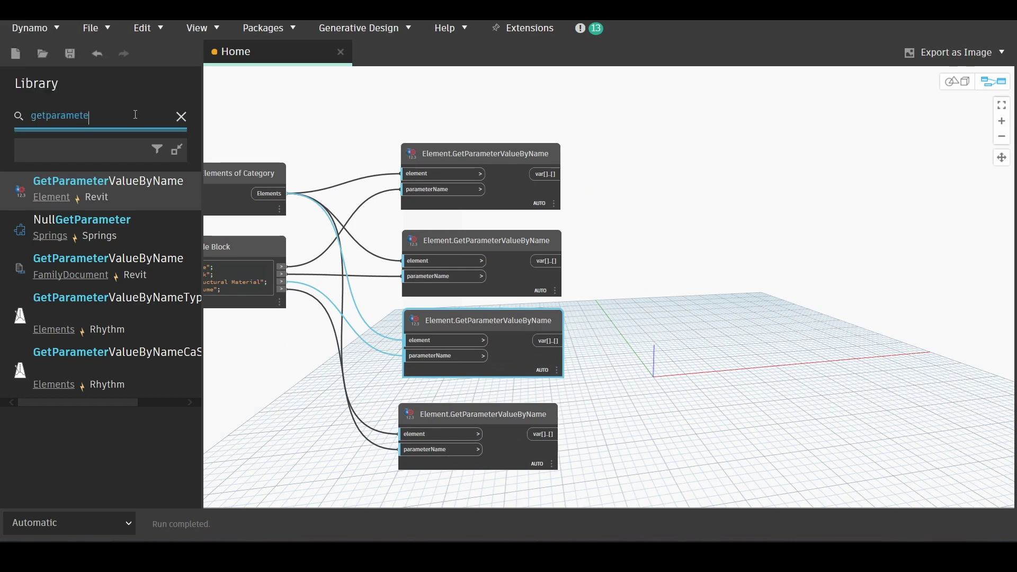
key("ctrl+a")
key("BackSpace")
type("elemen")
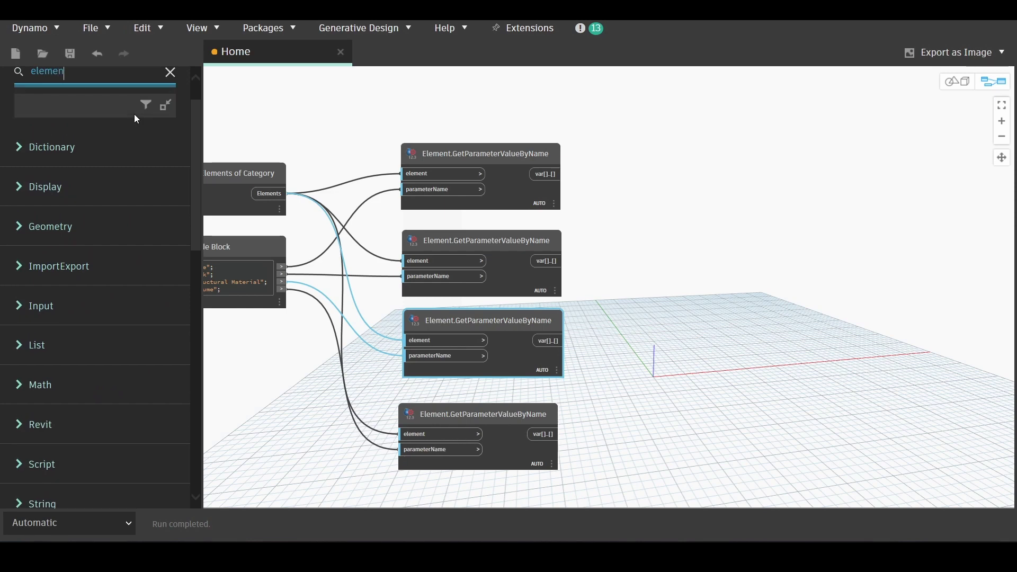
type("t.nam")
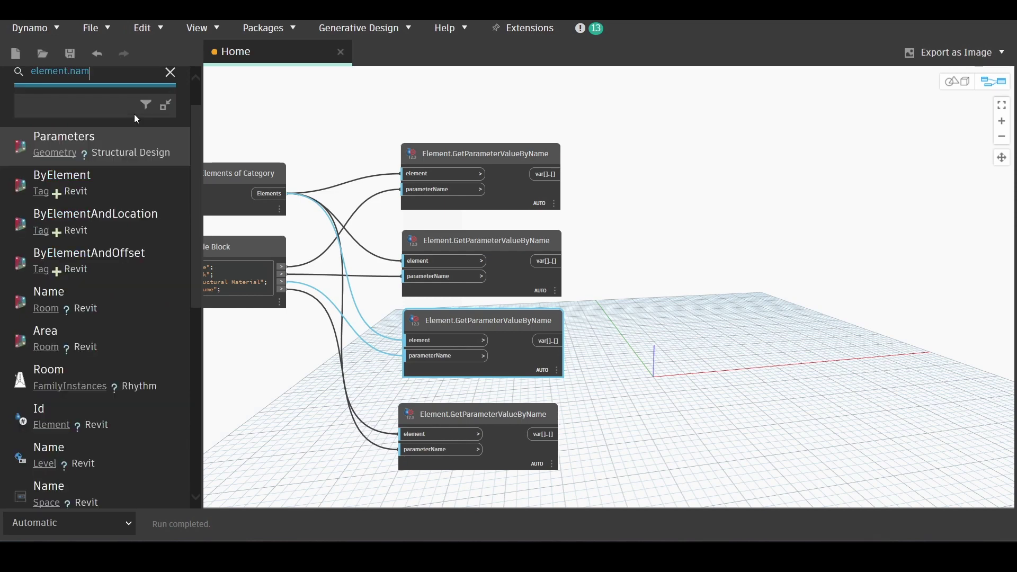
type("e")
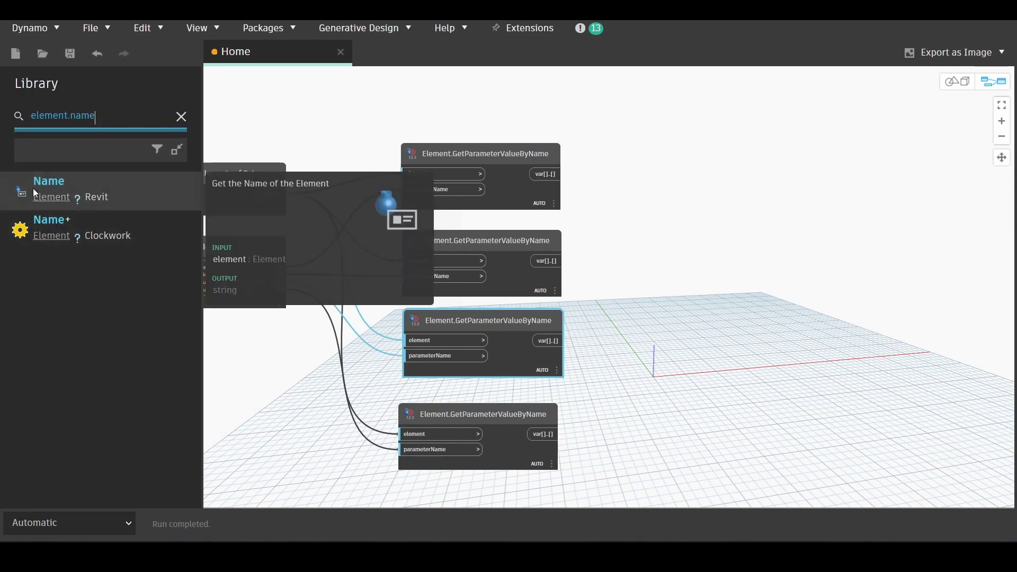
left_click(56, 191)
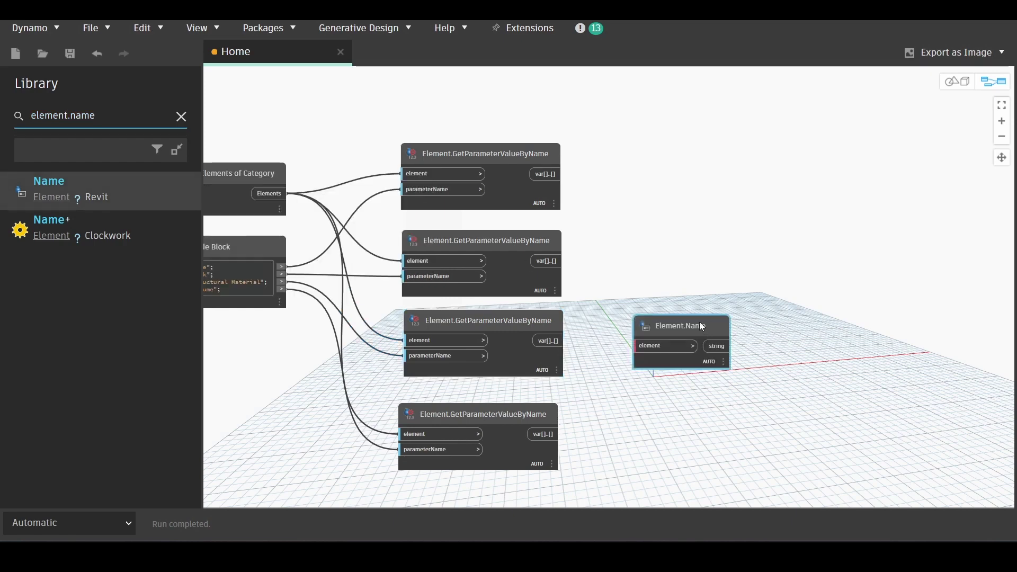
left_click_drag(686, 333, 648, 158)
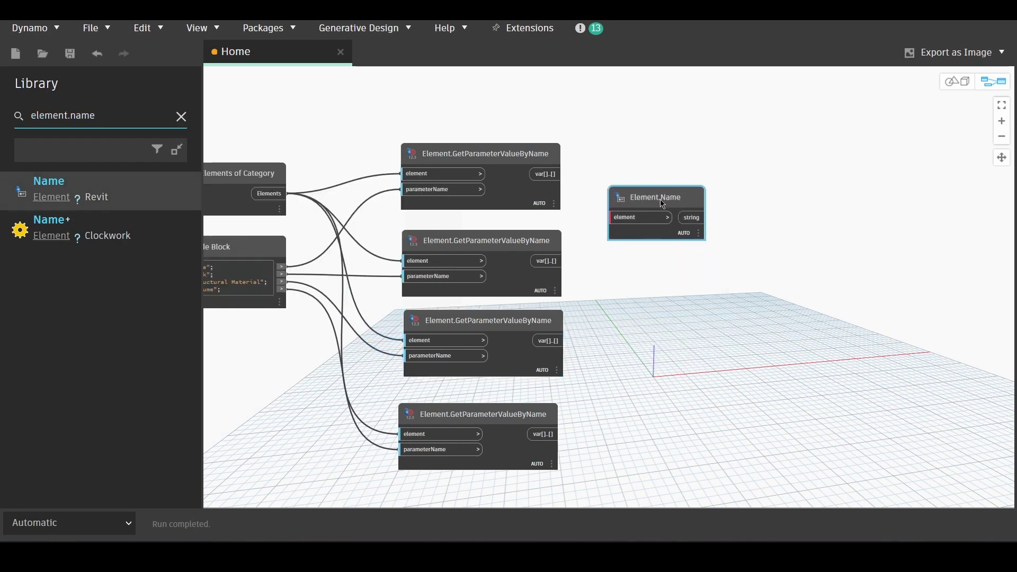
scroll(521, 206, "down", 2)
scroll(573, 129, "up", 3)
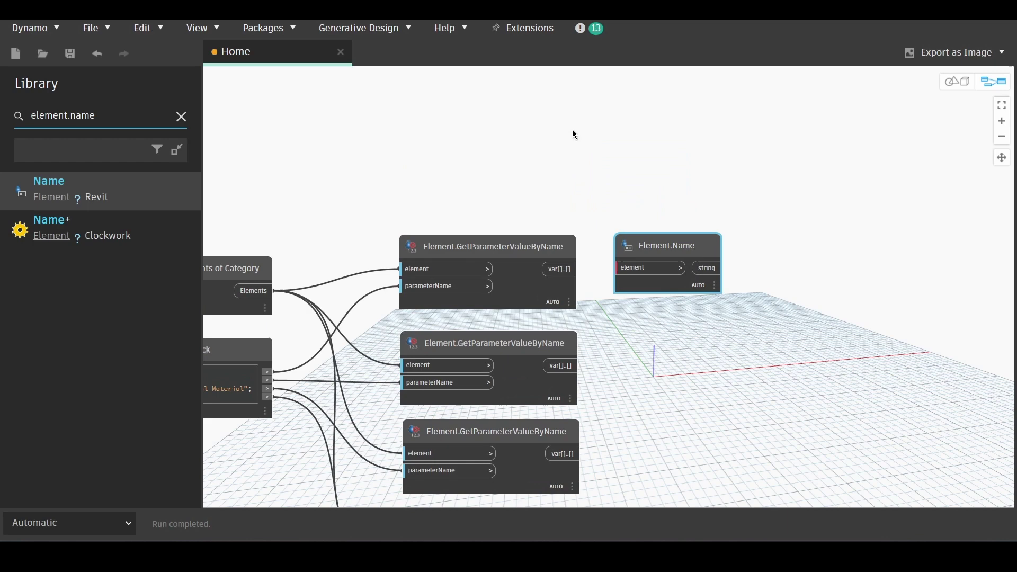
scroll(582, 289, "up", 3)
left_click_drag(544, 294, 630, 297)
scroll(622, 256, "down", 1)
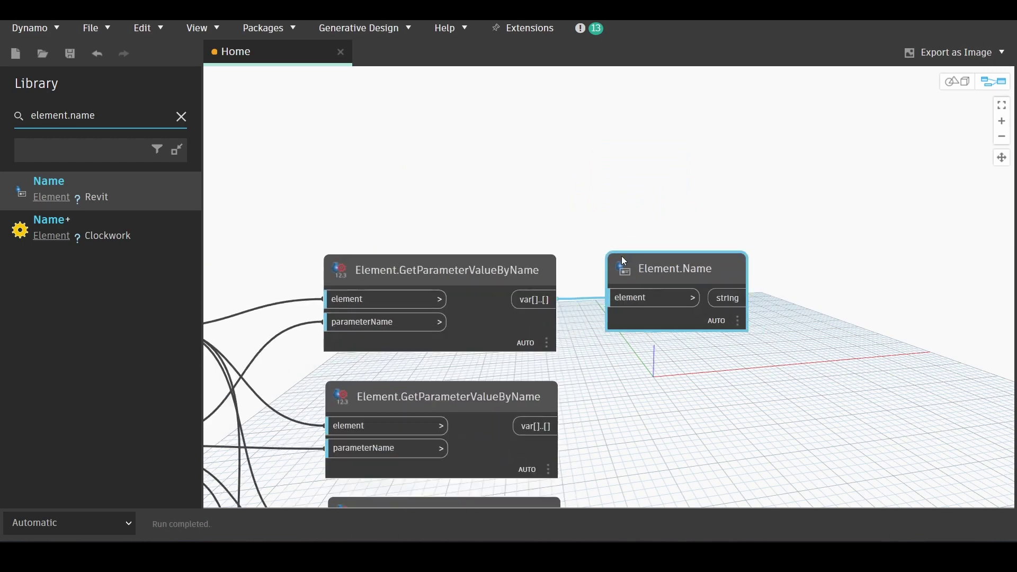
scroll(849, 352, "up", 1)
scroll(454, 214, "up", 3)
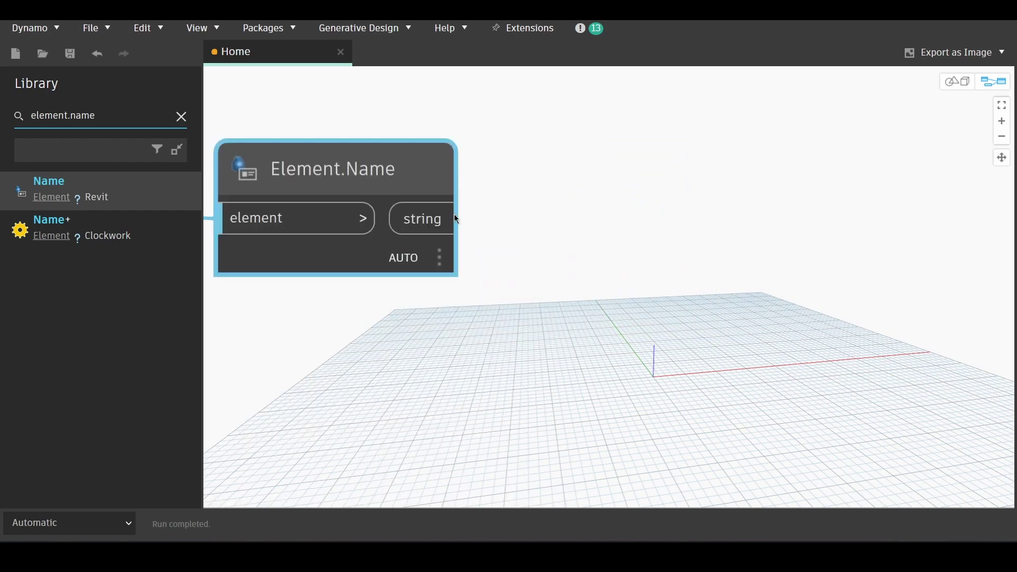
mouse_move(334, 395)
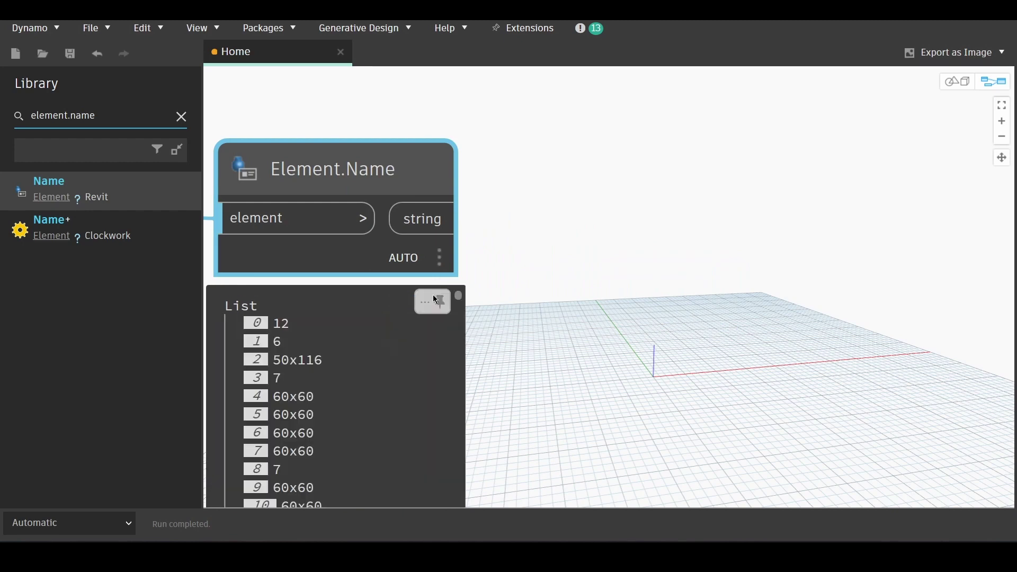
scroll(389, 342, "down", 4)
scroll(379, 354, "down", 2)
scroll(373, 389, "down", 8)
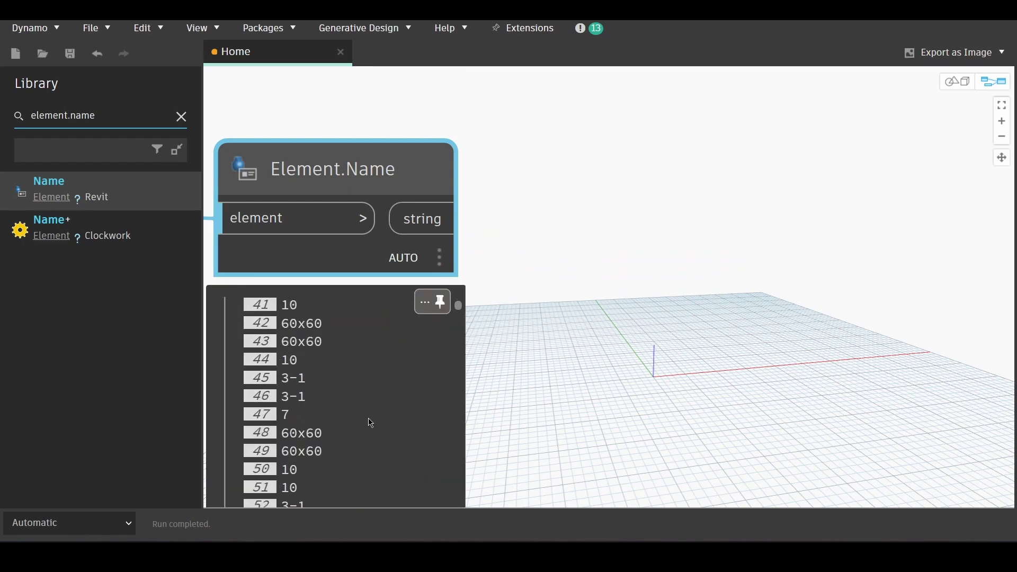
scroll(370, 421, "down", 3)
scroll(311, 446, "down", 7)
scroll(357, 422, "down", 7)
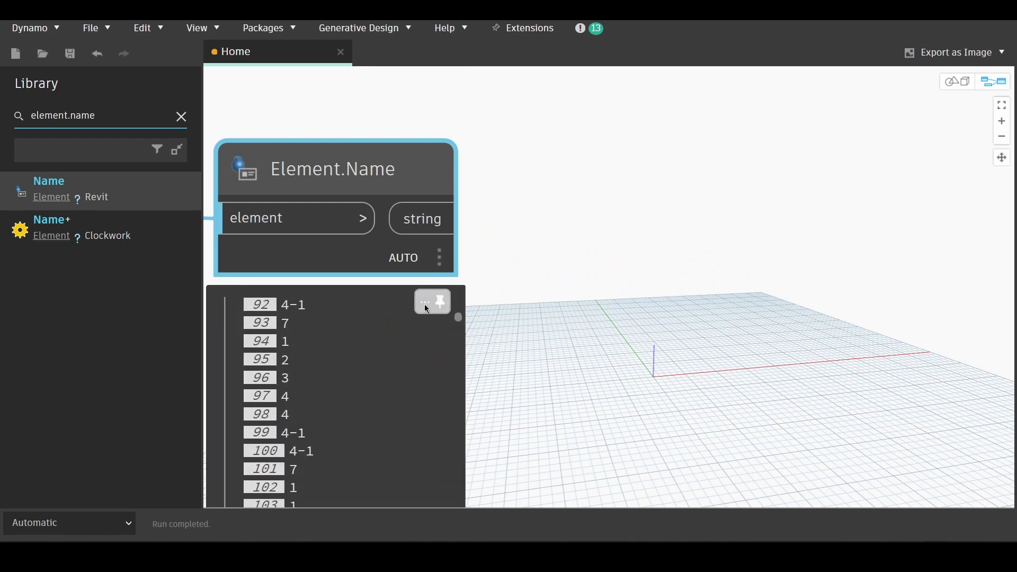
scroll(549, 318, "down", 5)
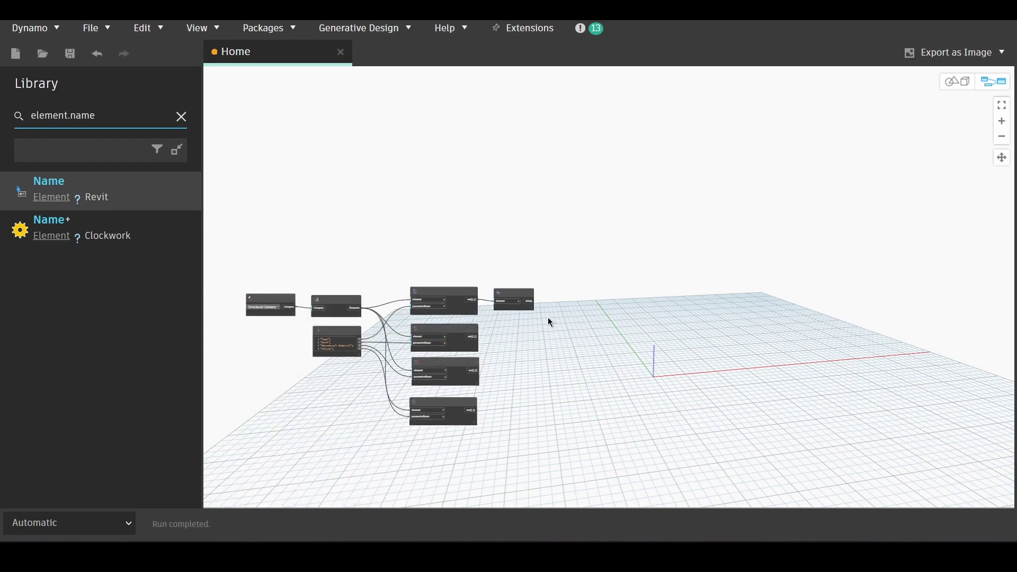
scroll(494, 389, "up", 1)
scroll(516, 349, "up", 3)
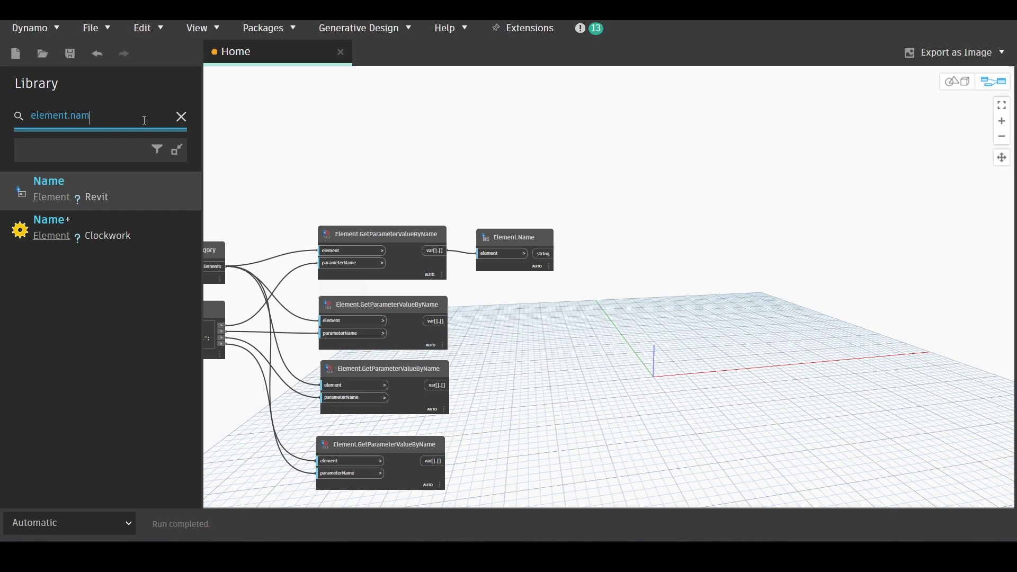
Step: Add a List Create node beside Element.Name and expand it to four item inputs
key("BackSpace")
key("BackSpace")
key("BackSpace")
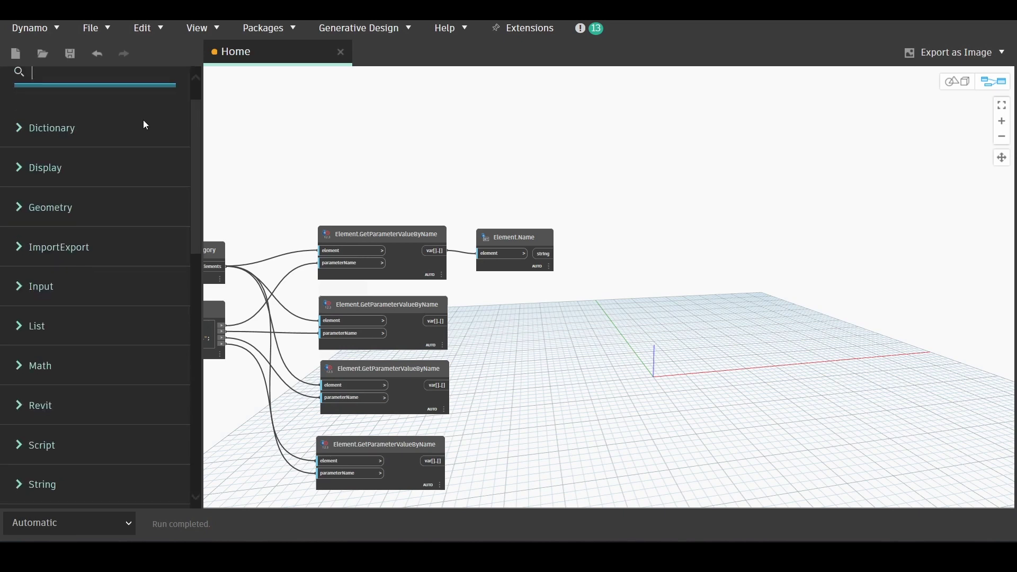
type("list")
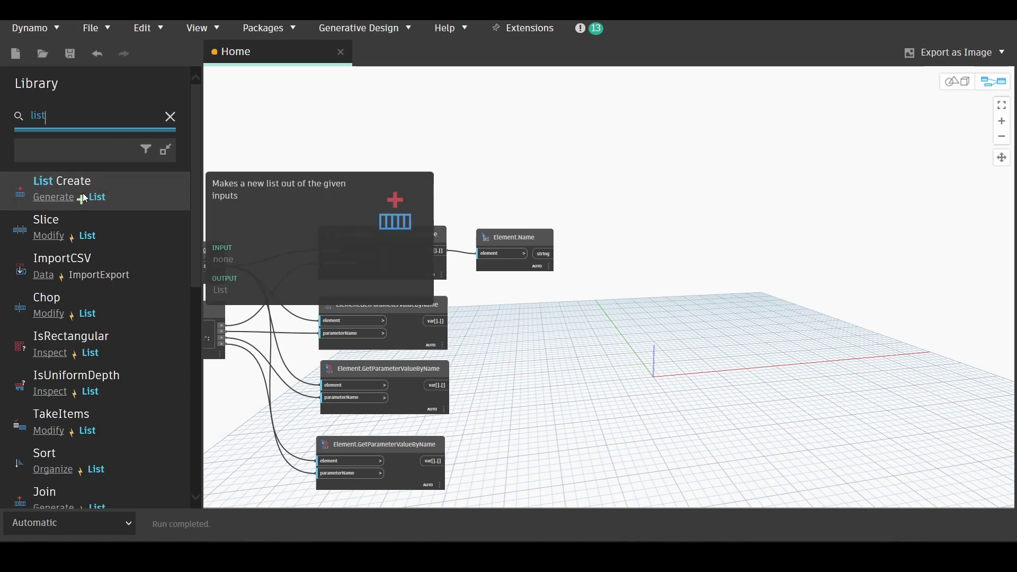
left_click(69, 188)
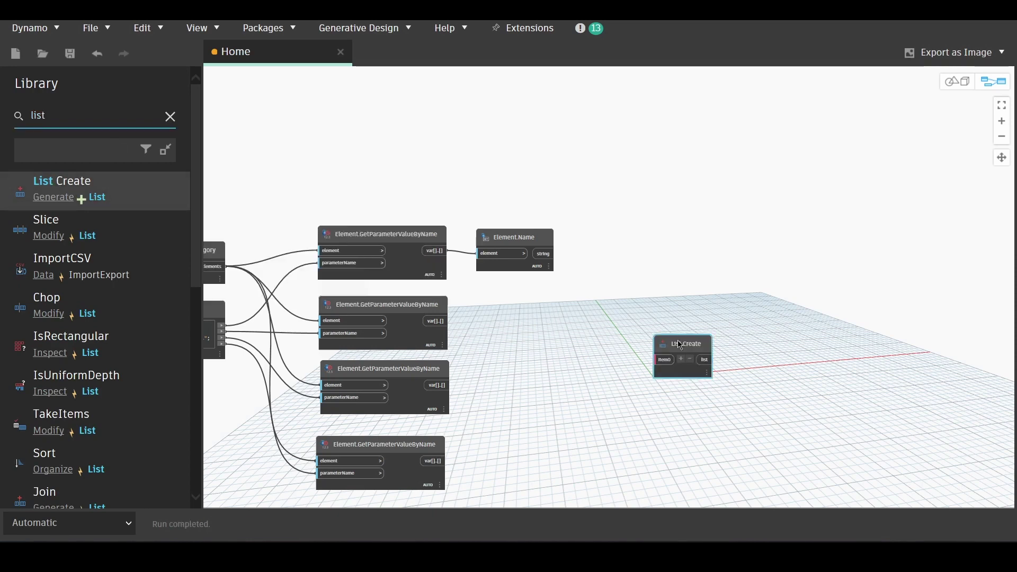
left_click_drag(678, 344, 633, 228)
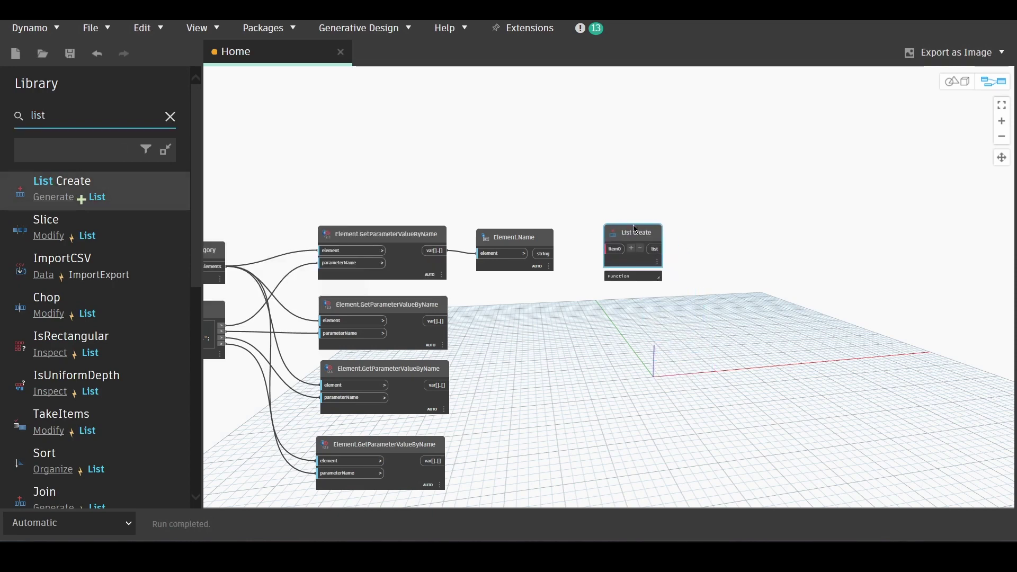
left_click(631, 248)
left_click(631, 248)
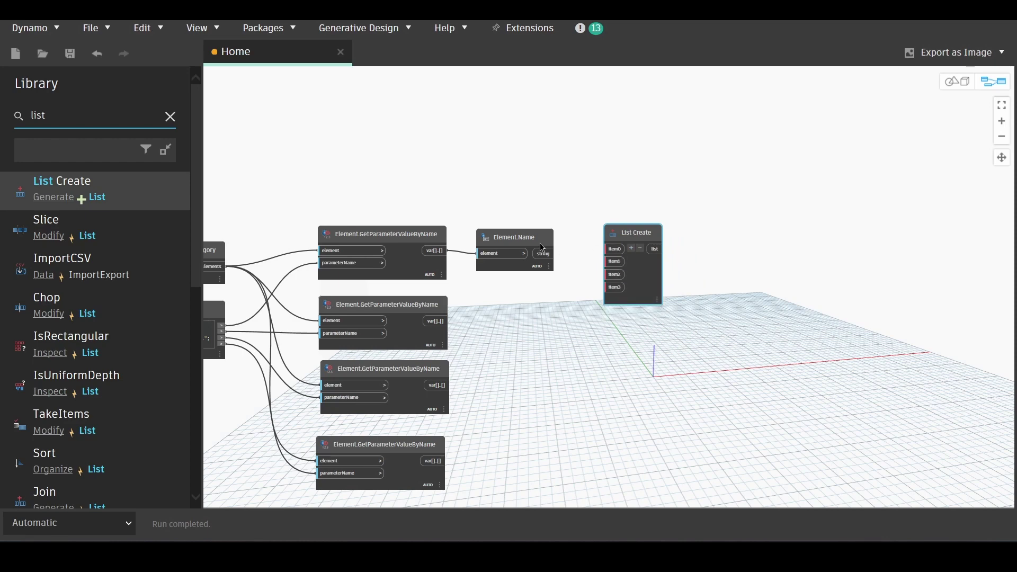
Step: Wire Element.Name and the third and fourth parameter results into List Create
left_click(543, 253)
scroll(494, 320, "up", 3)
left_click(676, 228)
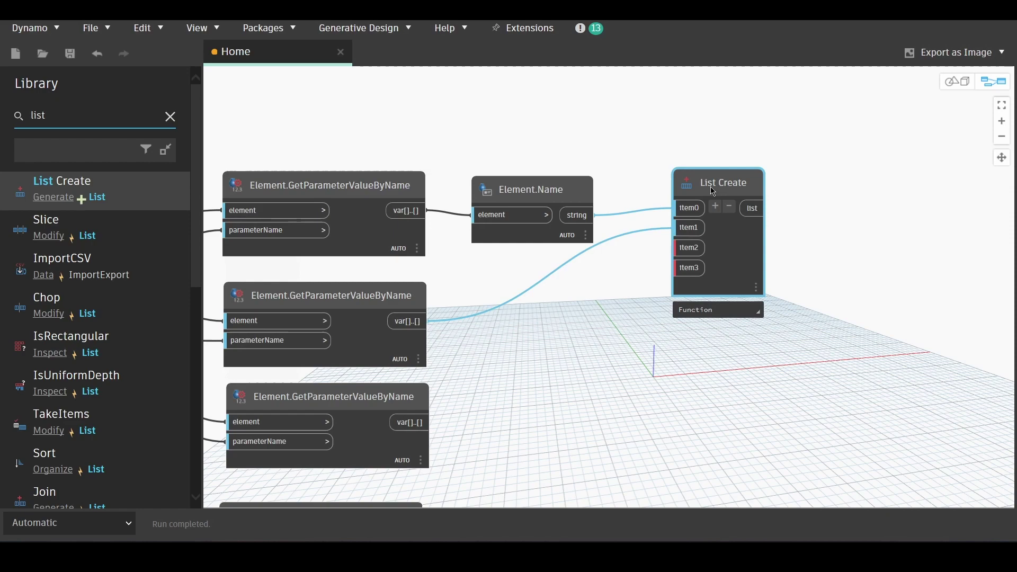
left_click_drag(719, 183, 684, 258)
scroll(610, 253, "down", 2)
scroll(609, 249, "up", 3)
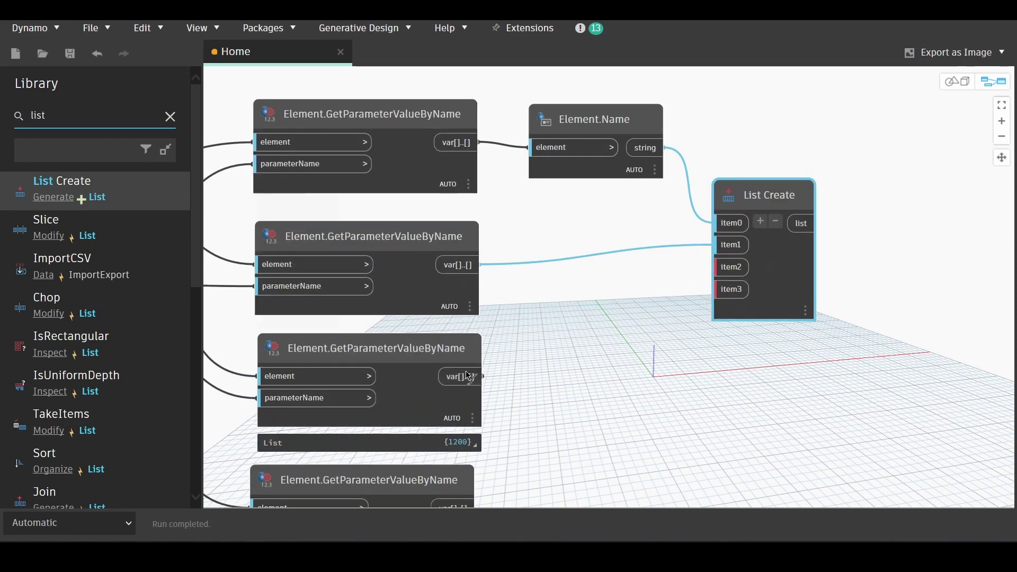
left_click(460, 376)
left_click(727, 270)
scroll(510, 415, "down", 2)
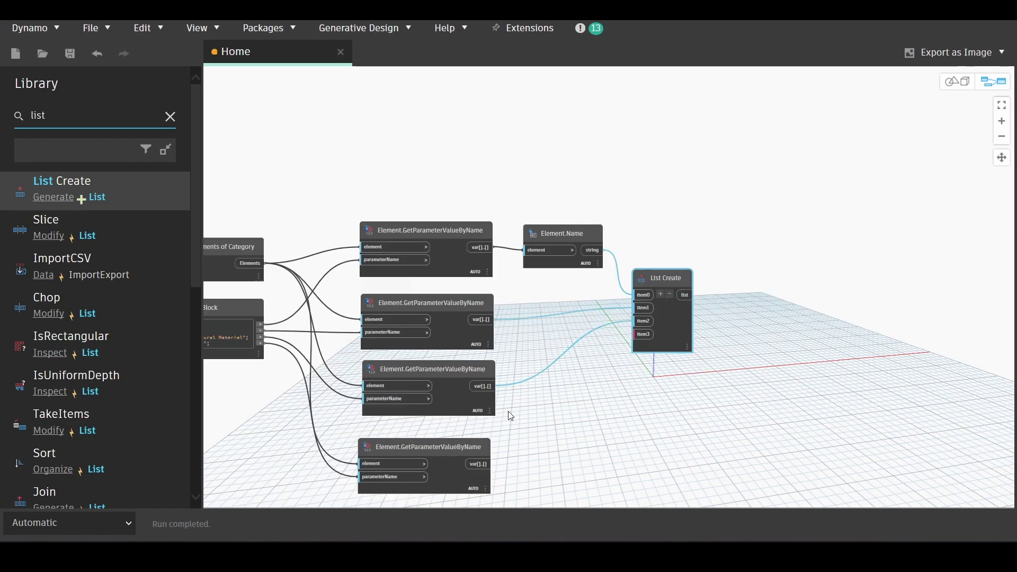
scroll(476, 445, "up", 2)
left_click(469, 472)
left_click(707, 268)
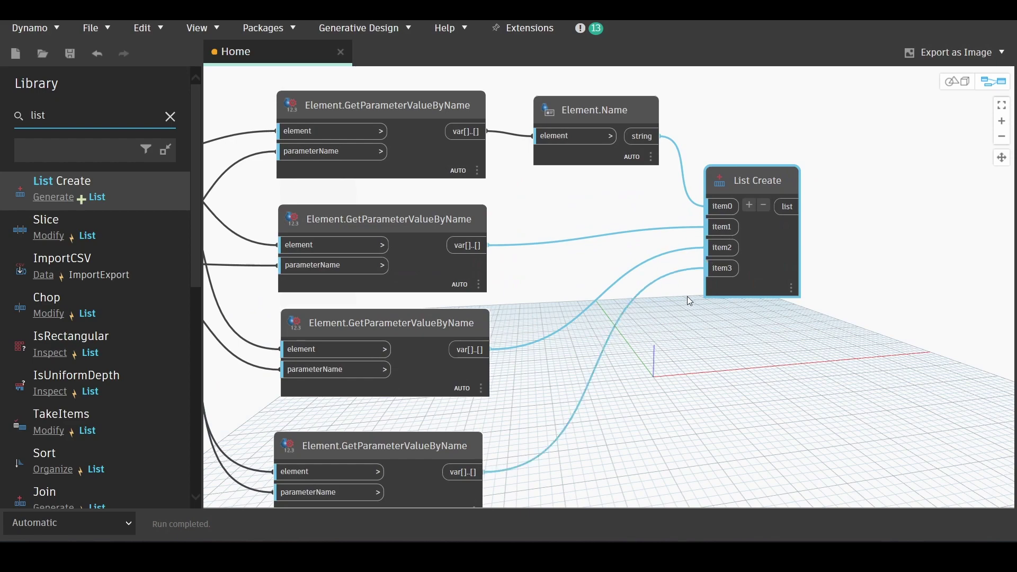
scroll(689, 299, "down", 2)
scroll(763, 203, "up", 2)
scroll(628, 302, "up", 1)
scroll(548, 318, "up", 2)
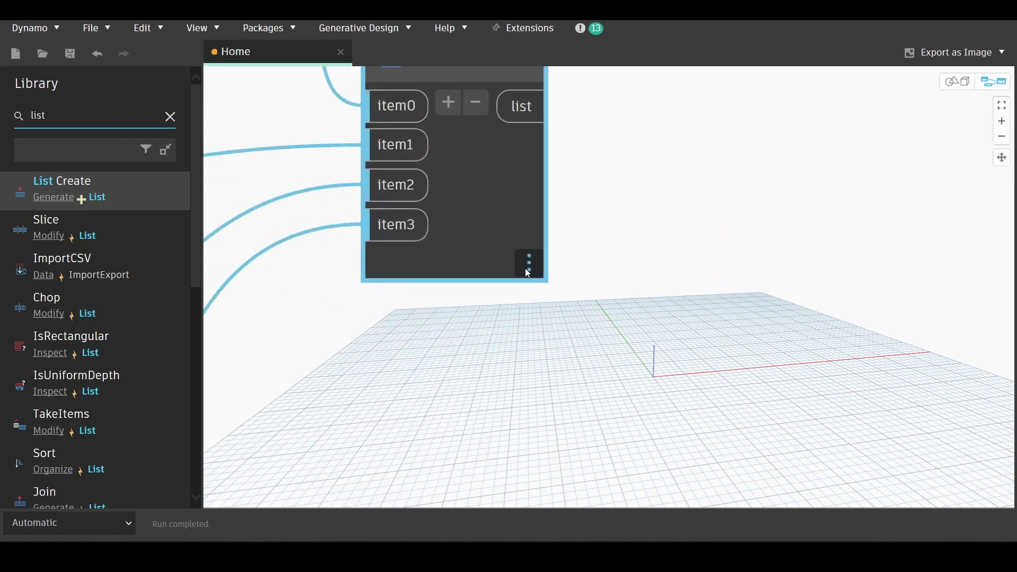
right_click(524, 265)
scroll(516, 254, "down", 3)
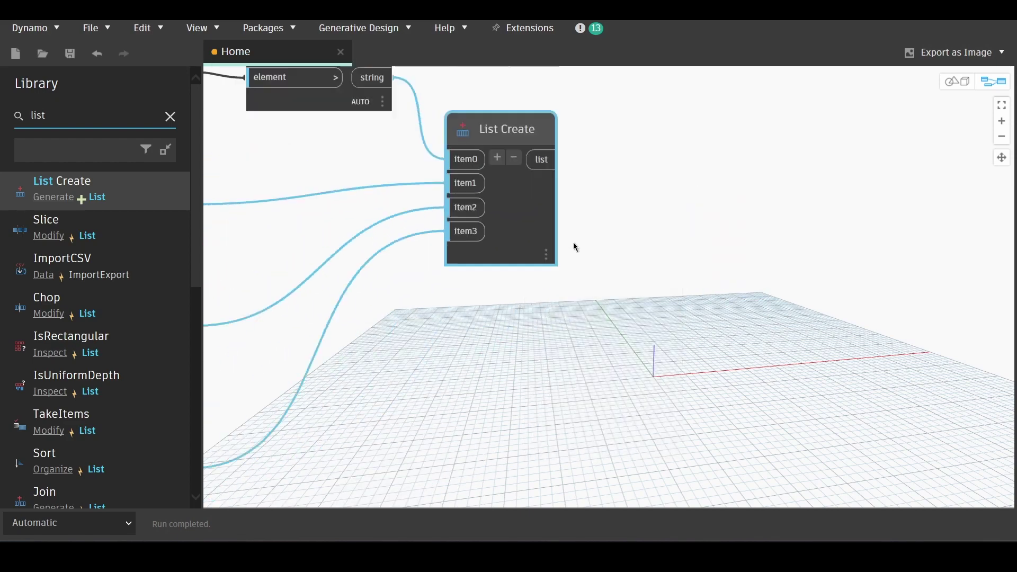
scroll(560, 241, "down", 1)
mouse_move(501, 256)
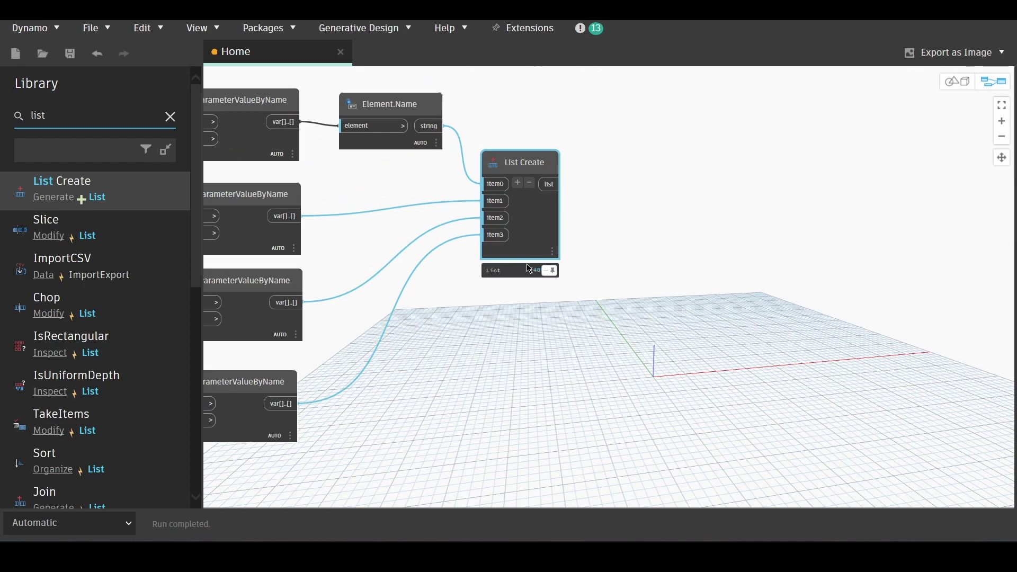
mouse_move(519, 274)
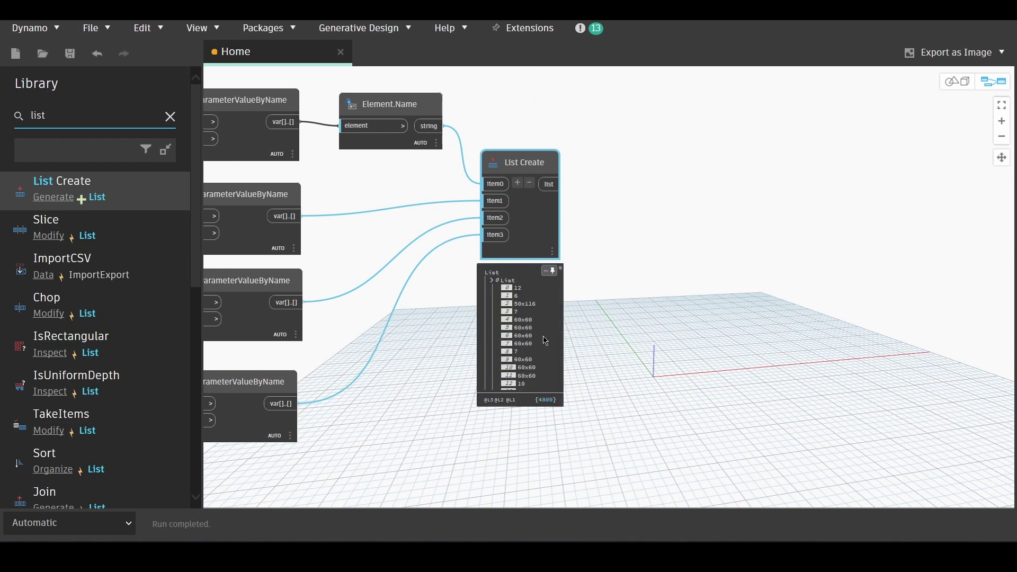
scroll(546, 354, "down", 8)
scroll(540, 354, "down", 8)
scroll(536, 354, "down", 8)
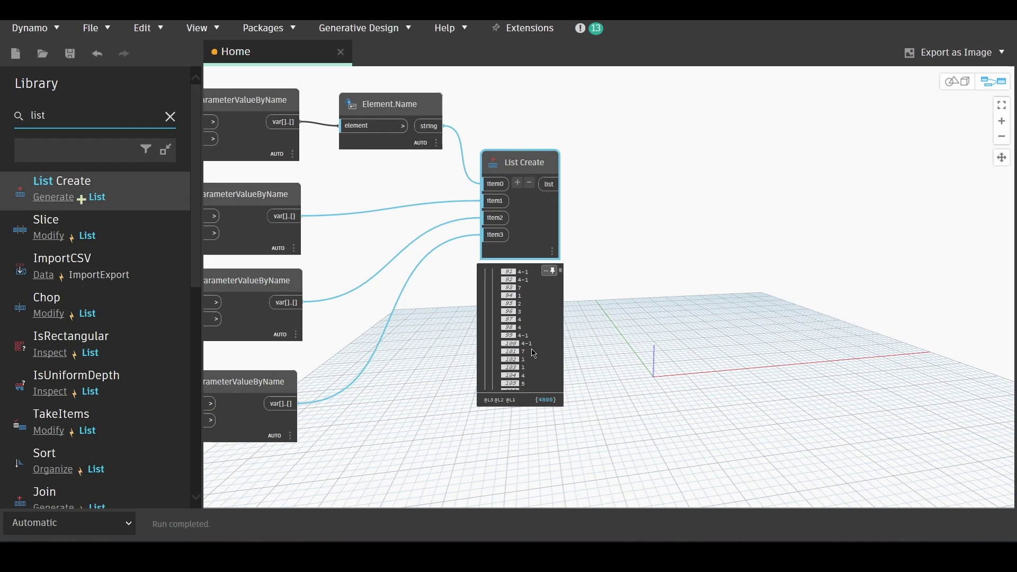
scroll(532, 354, "down", 8)
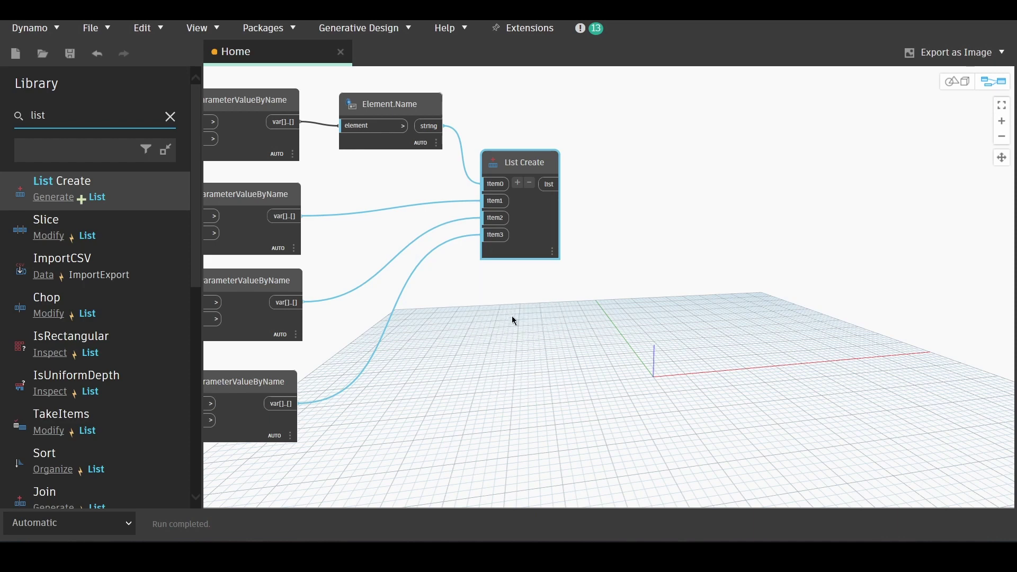
scroll(583, 200, "up", 3)
scroll(526, 293, "up", 3)
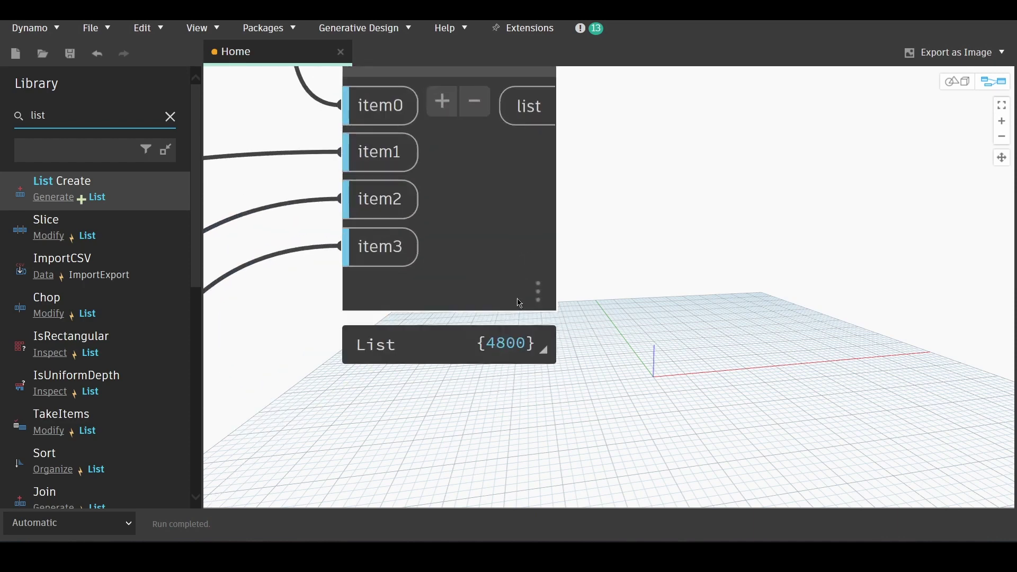
scroll(477, 326, "down", 3)
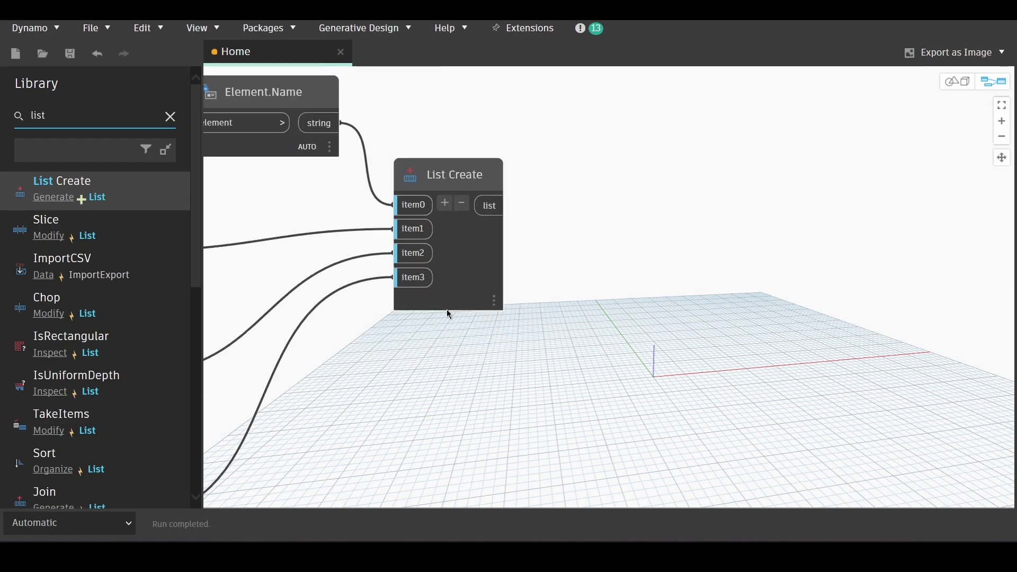
scroll(508, 270, "down", 2)
scroll(556, 234, "up", 2)
right_click(591, 222)
type("l")
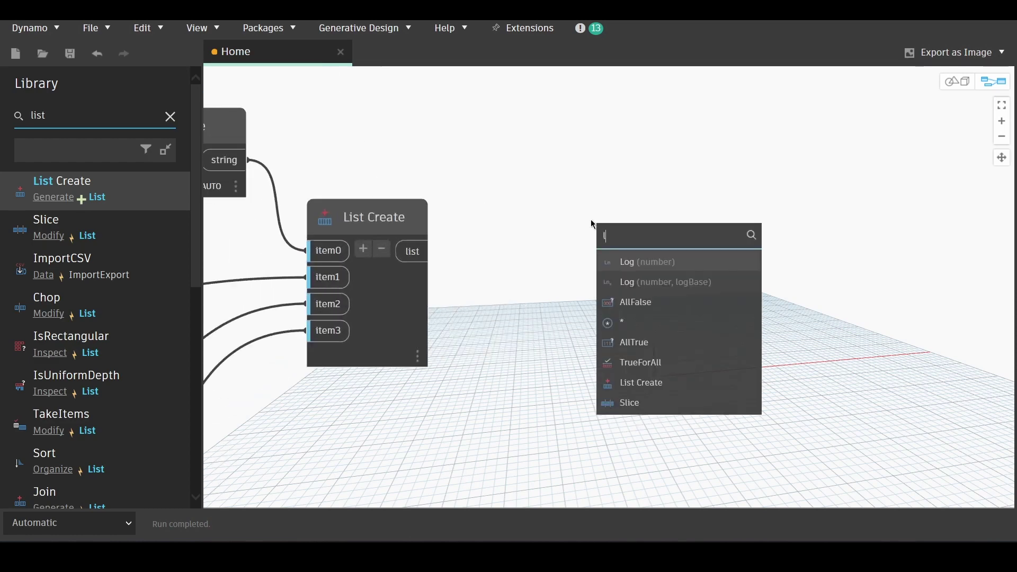
type("ist.")
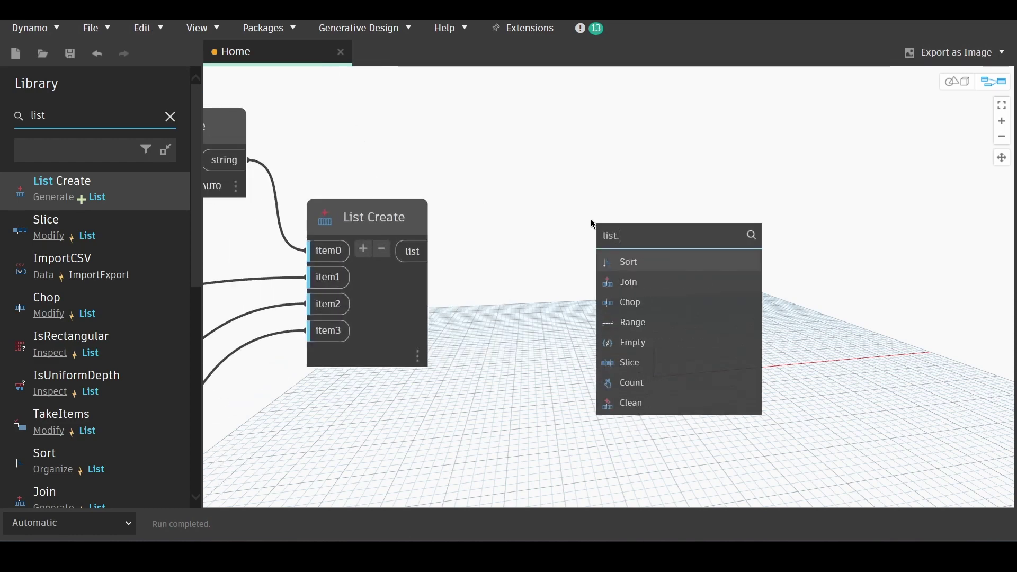
type("trans")
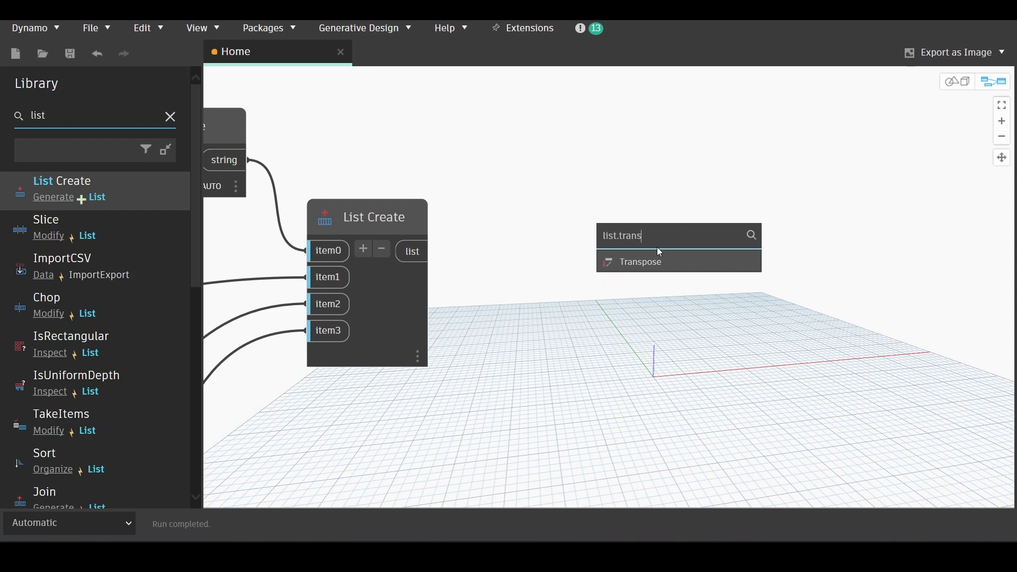
left_click(641, 261)
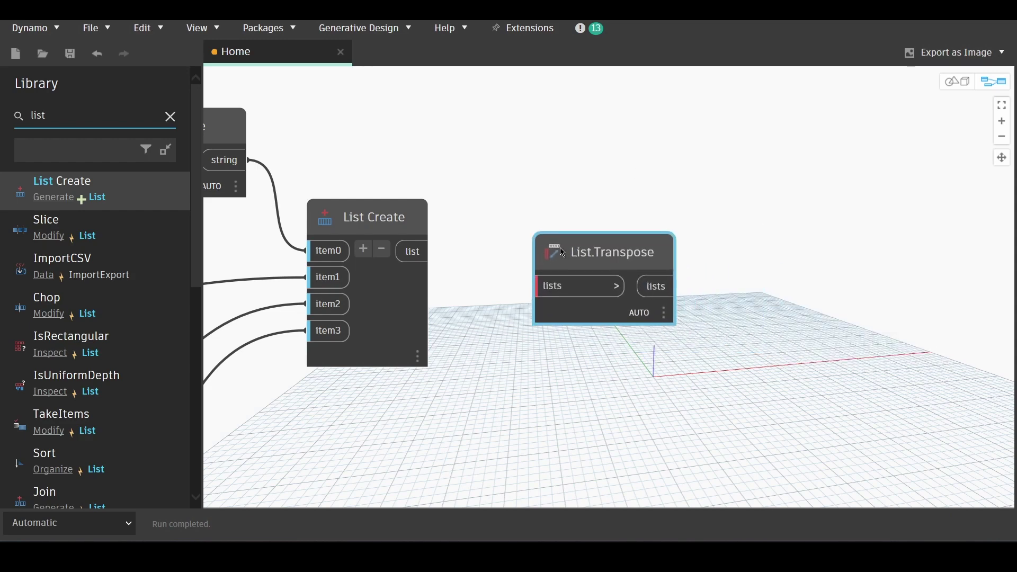
left_click_drag(562, 252, 533, 216)
left_click(419, 262)
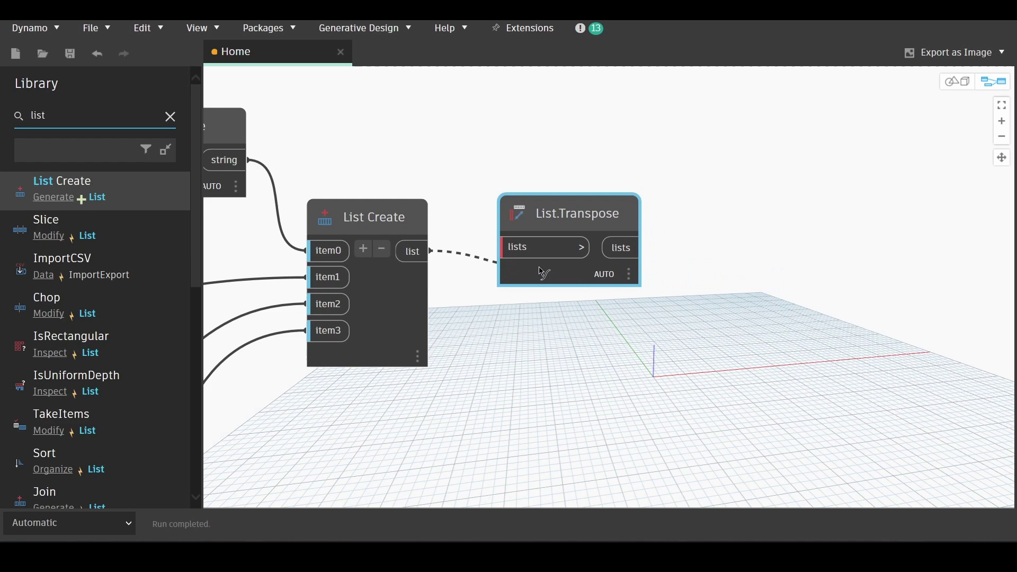
scroll(613, 275, "up", 3)
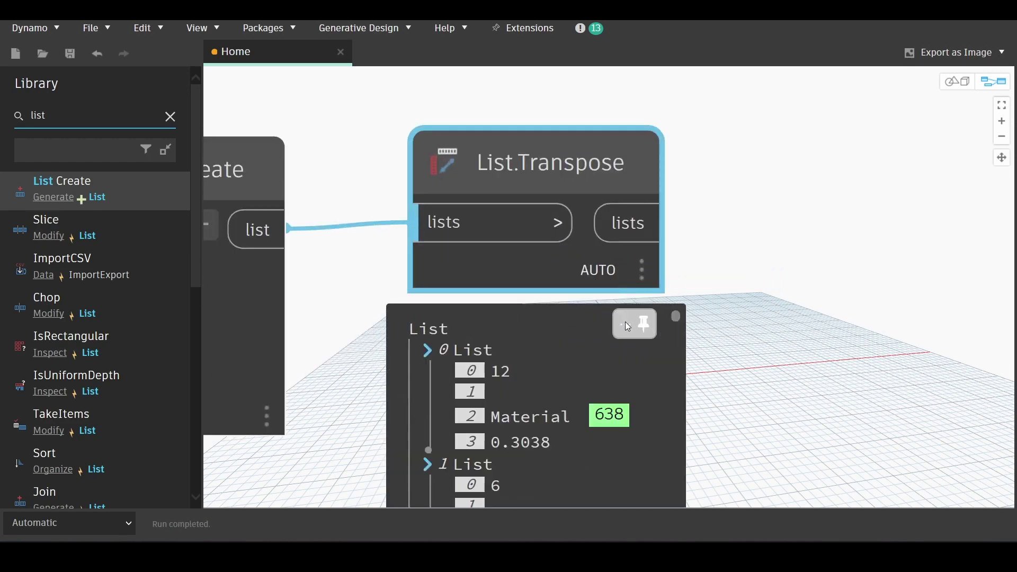
scroll(503, 430, "down", 3)
scroll(503, 430, "down", 5)
scroll(466, 426, "down", 3)
scroll(486, 432, "down", 5)
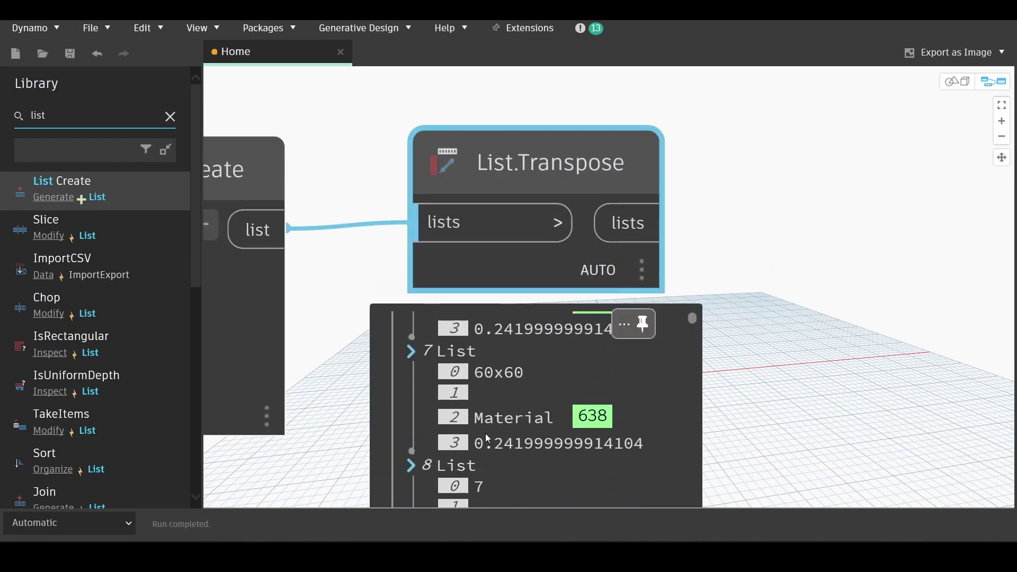
scroll(496, 441, "down", 5)
scroll(497, 441, "down", 3)
scroll(504, 442, "down", 3)
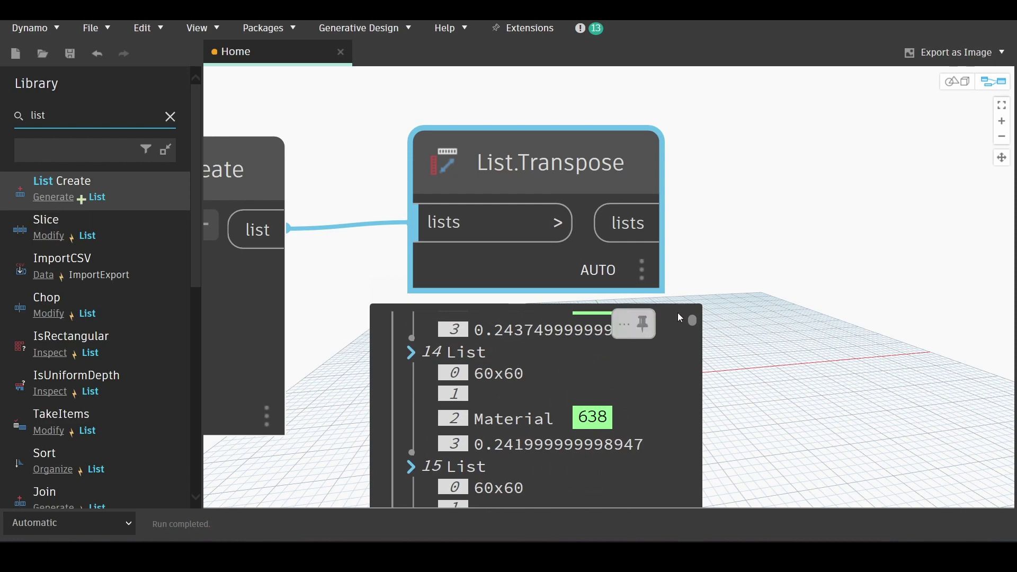
scroll(416, 299, "down", 3)
scroll(415, 300, "down", 2)
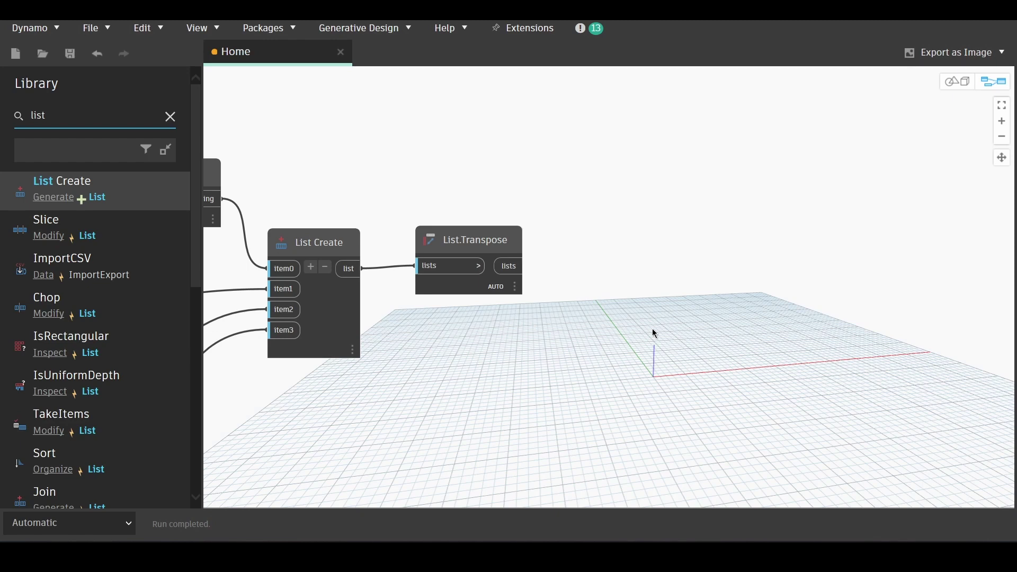
Step: Place a Data.ExportToExcel node from ImportExport > Data to the right of List.Transpose
left_click(99, 124)
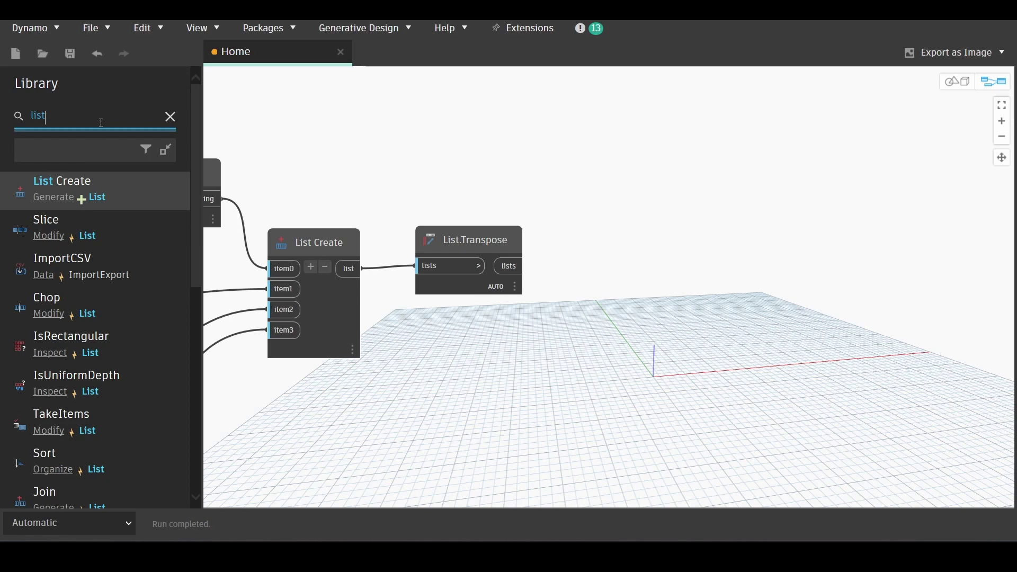
key("BackSpace")
key("BackSpace")
key("BackSpace")
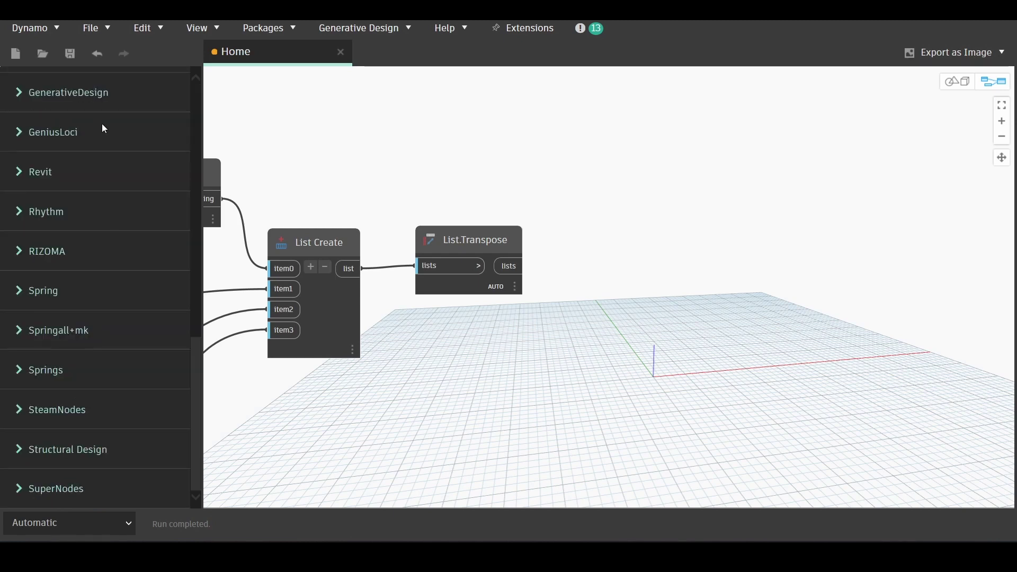
scroll(110, 281, "up", 1)
scroll(110, 282, "up", 5)
scroll(109, 282, "up", 3)
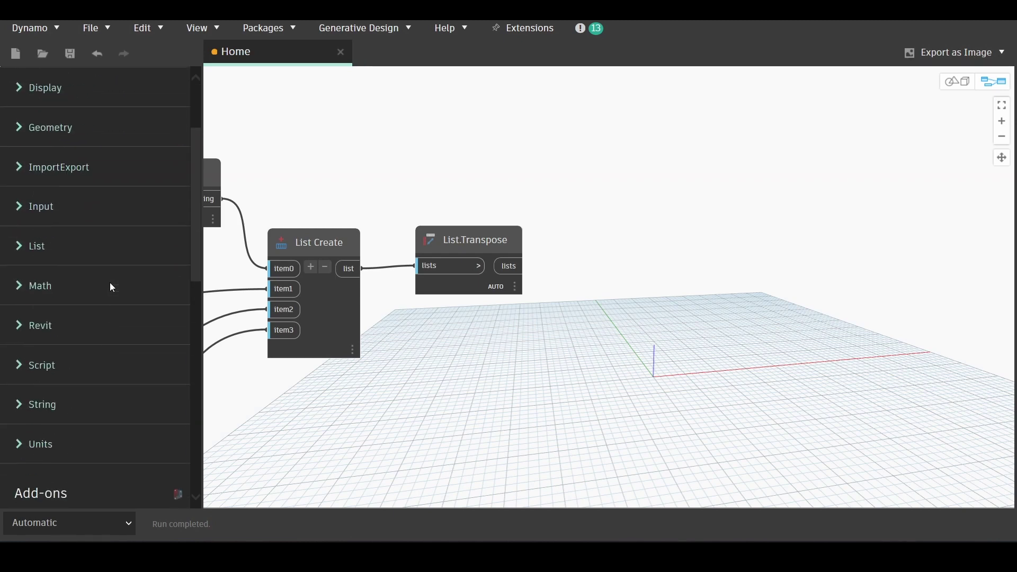
scroll(88, 190, "up", 3)
scroll(98, 240, "down", 2)
scroll(114, 244, "down", 2)
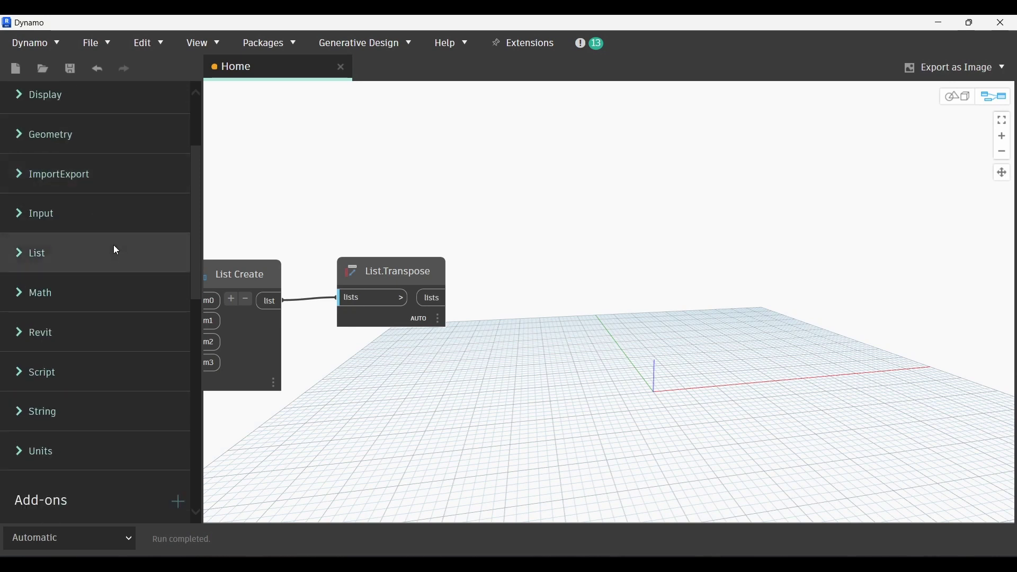
left_click(64, 187)
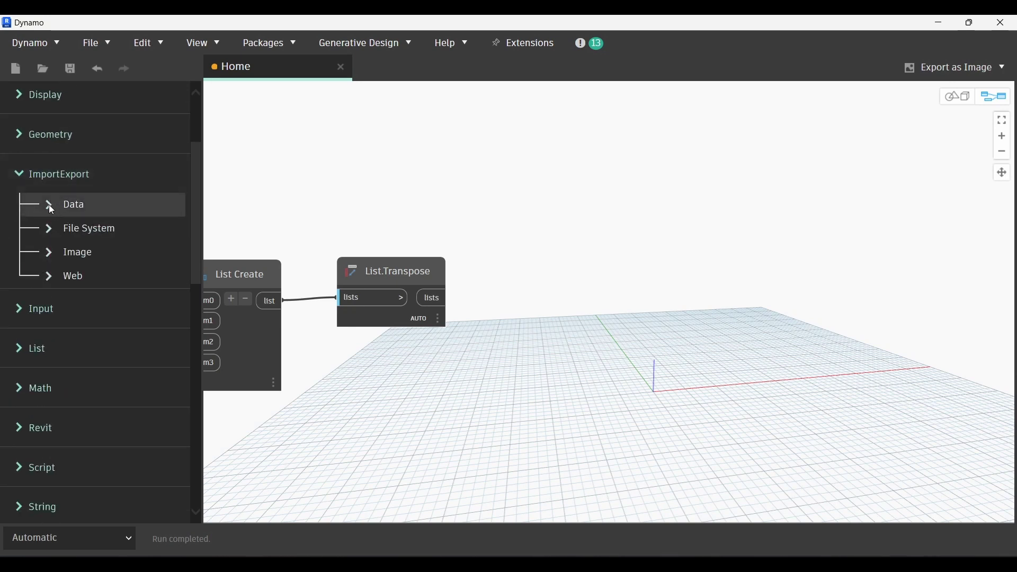
left_click(49, 204)
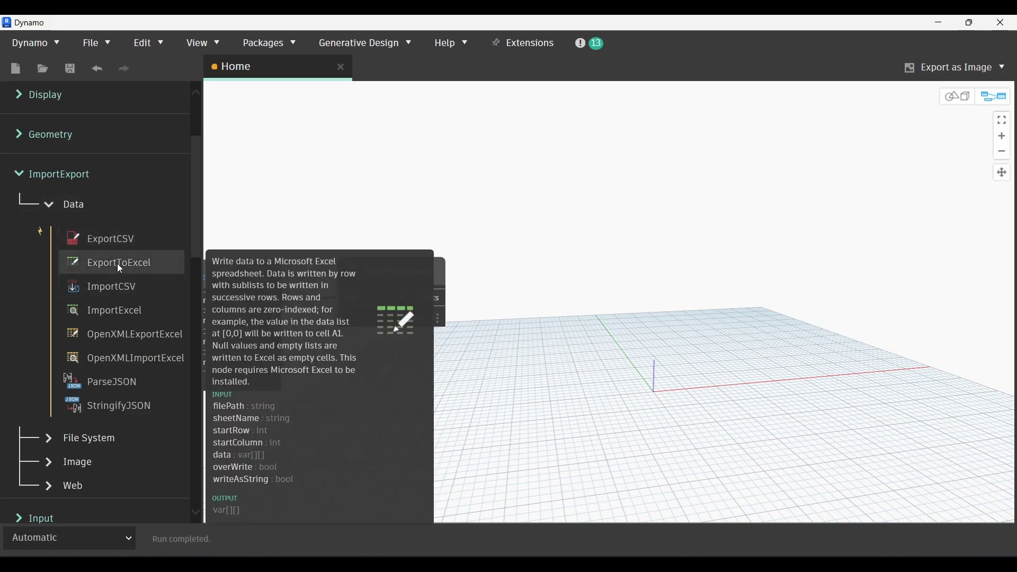
left_click(117, 263)
mouse_move(680, 322)
left_mouse_down()
mouse_move(807, 208)
mouse_move(848, 267)
left_mouse_up()
scroll(492, 222, "down", 2)
scroll(492, 222, "down", 2)
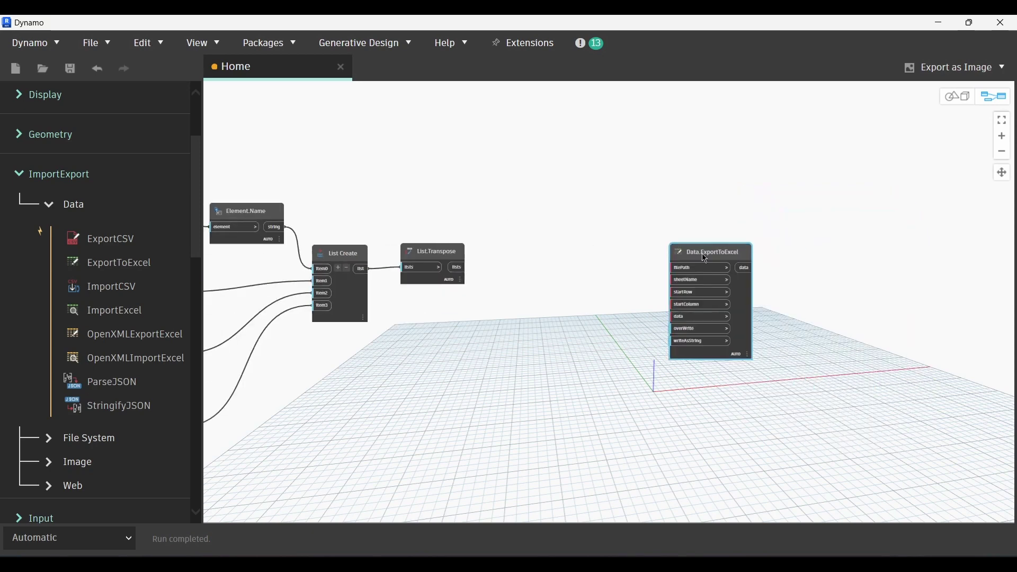
scroll(702, 257, "up", 2)
left_click_drag(704, 246, 776, 234)
scroll(764, 276, "up", 3)
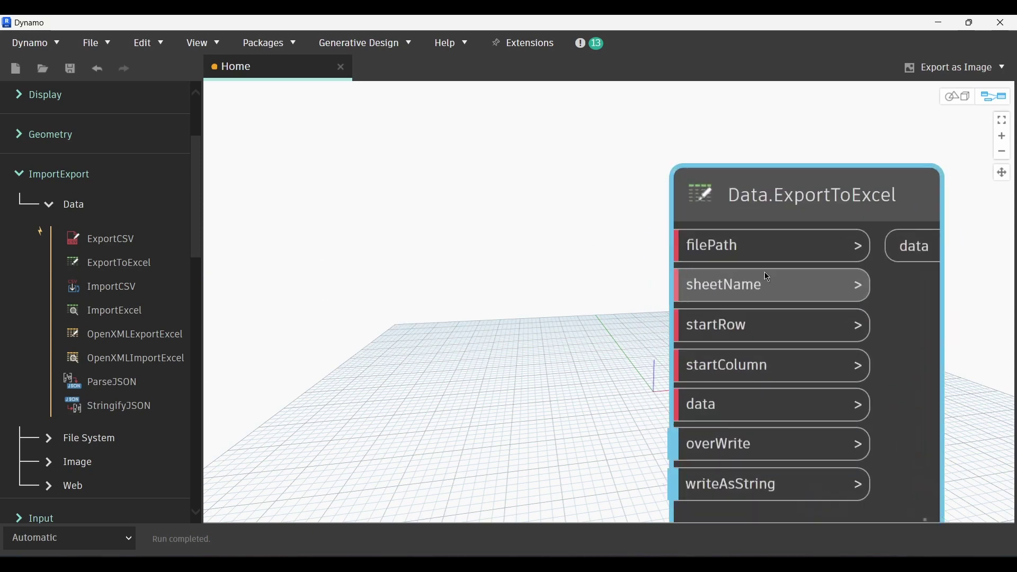
scroll(765, 276, "up", 1)
scroll(816, 269, "down", 2)
scroll(816, 268, "down", 2)
Step: Place a File Path node set to columns_list.xlsx and move it to the left
right_click(573, 245)
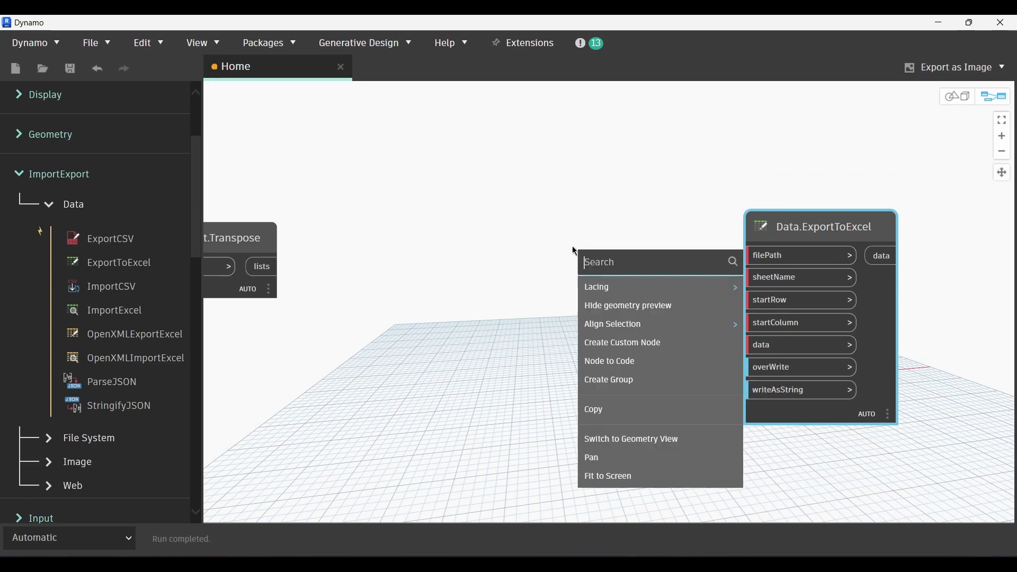
type("file p")
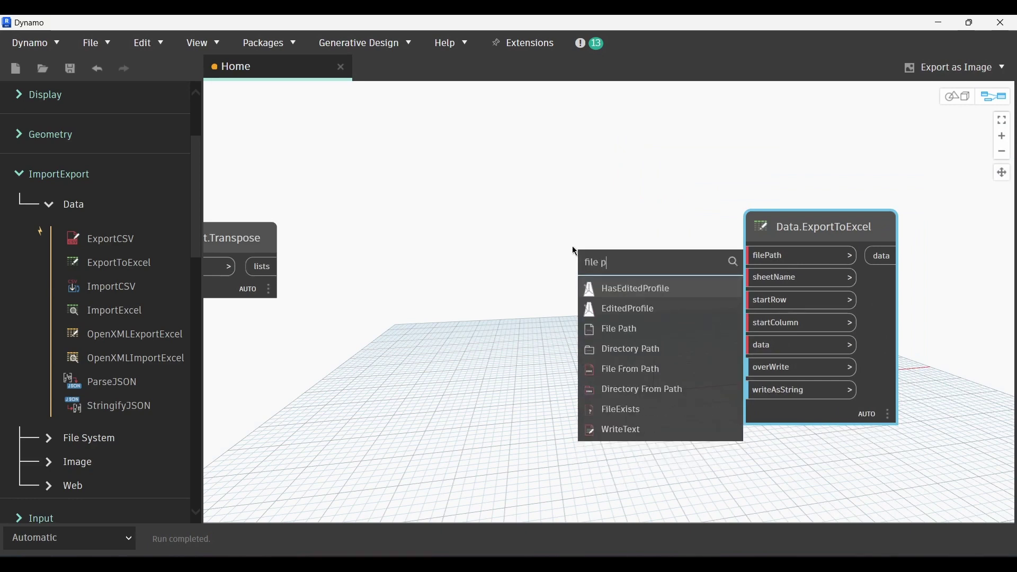
type("ath")
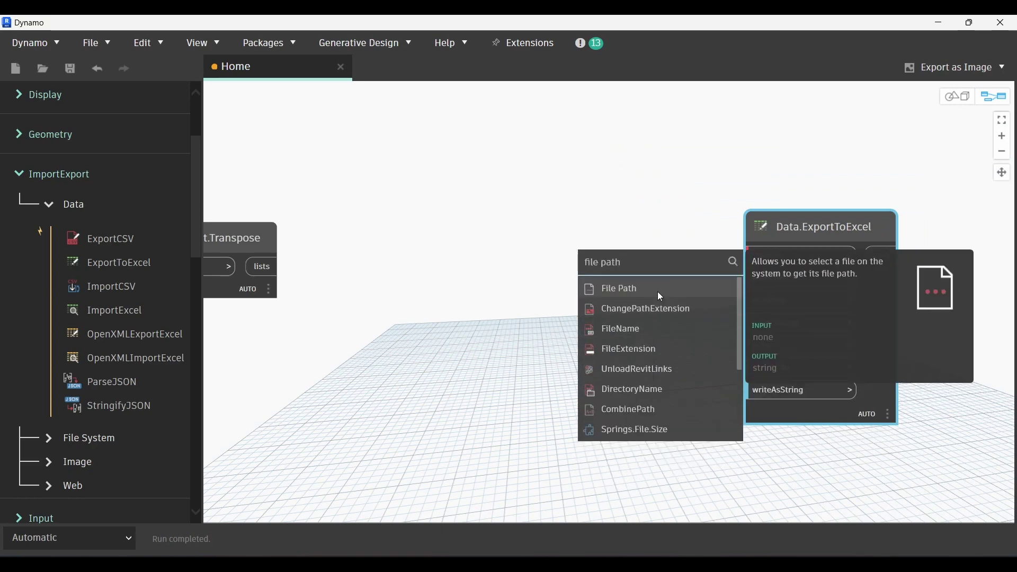
left_click(659, 290)
left_click_drag(670, 308, 492, 214)
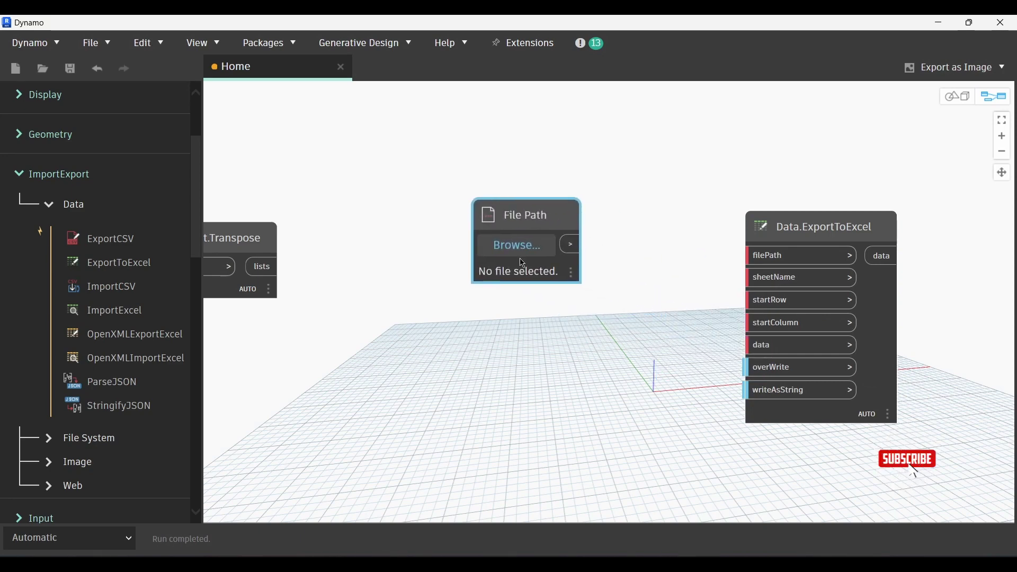
left_click(516, 247)
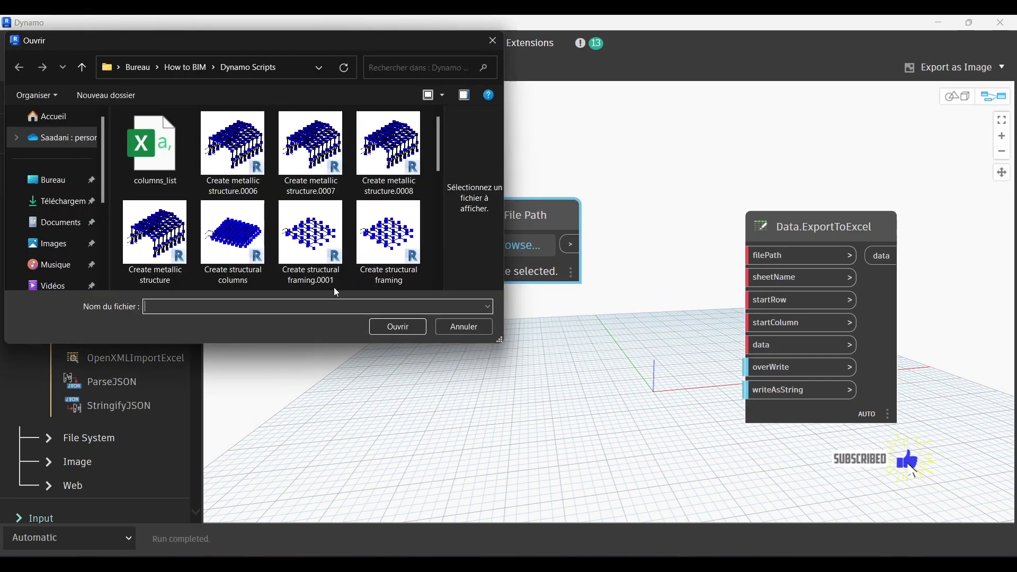
type("column")
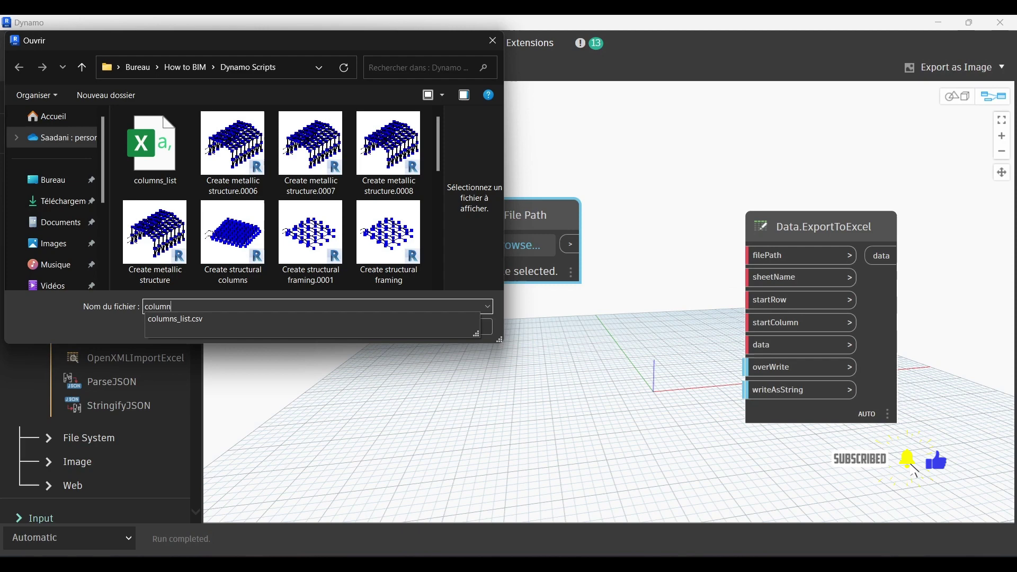
type("s_list.")
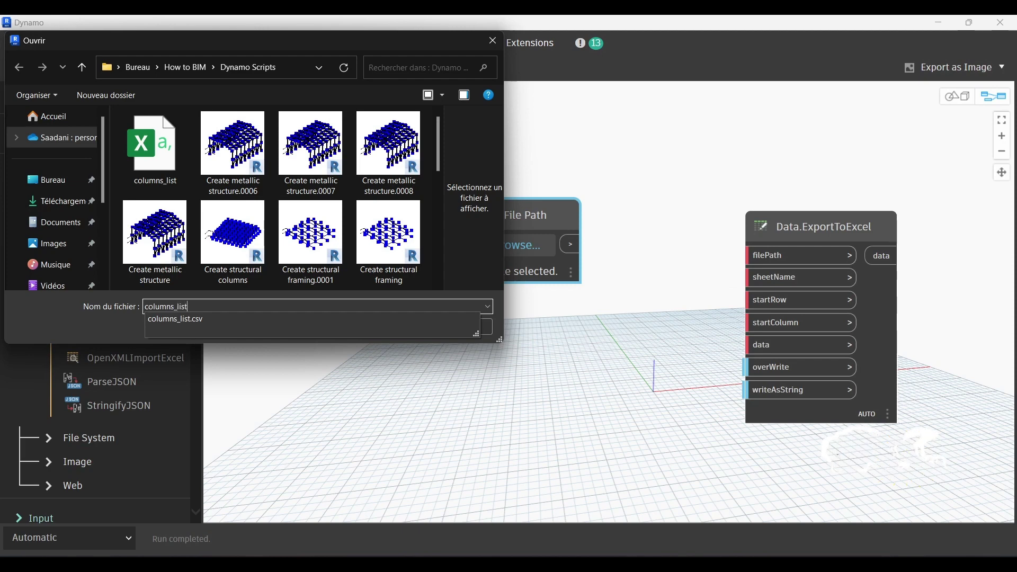
type("x")
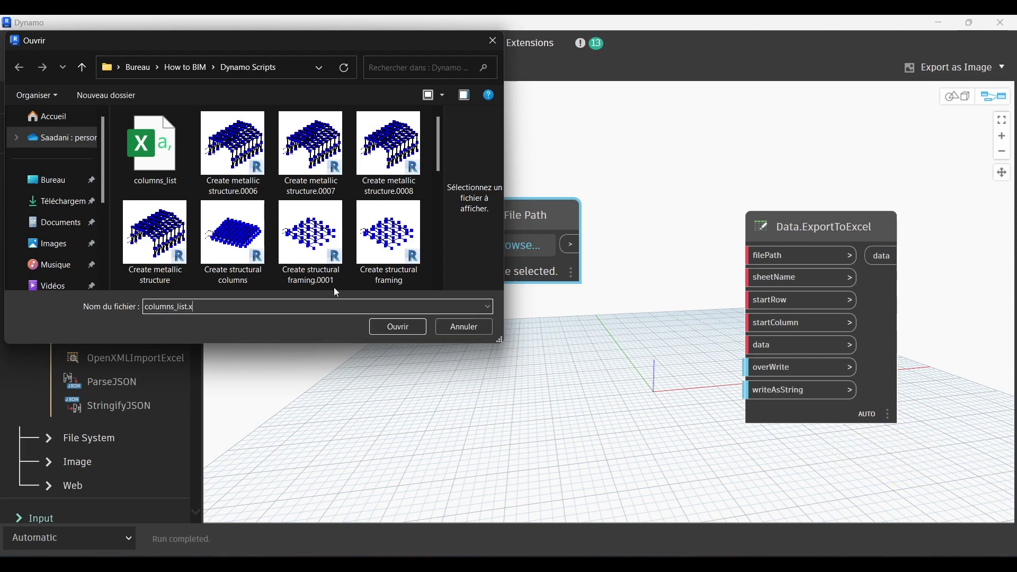
type("lsx")
left_click(399, 335)
mouse_move(579, 224)
left_mouse_down()
mouse_move(478, 217)
mouse_move(449, 134)
left_mouse_up()
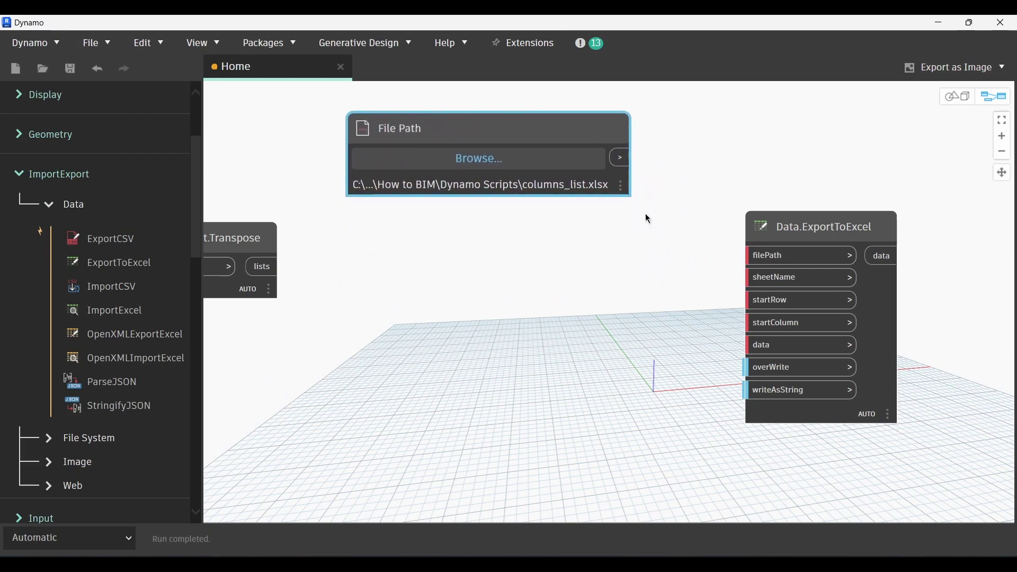
Step: Add a Code Block below File Path with "Structural Columns" and 1 on separate lines
double_click(544, 324)
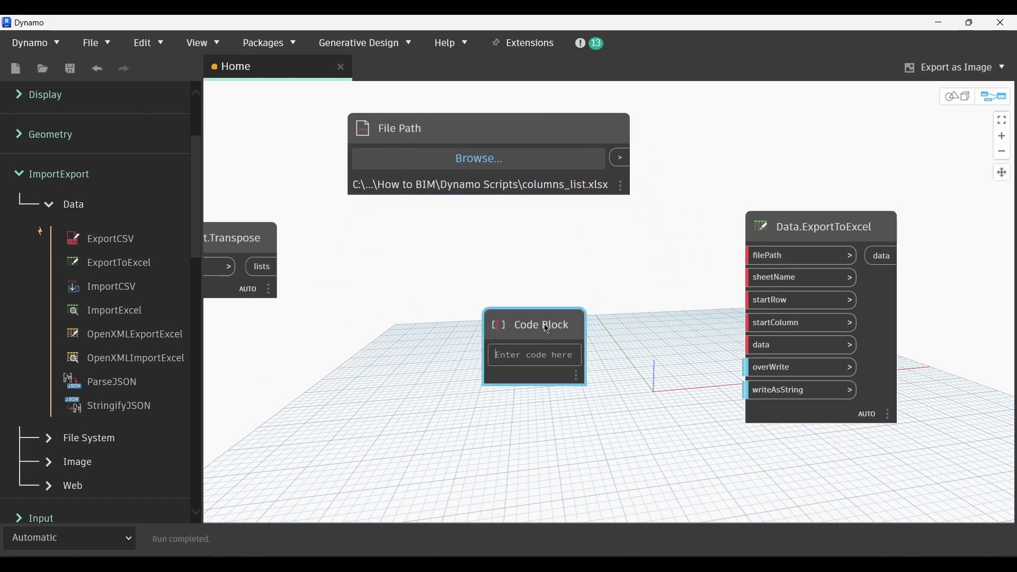
left_click_drag(544, 324, 411, 224)
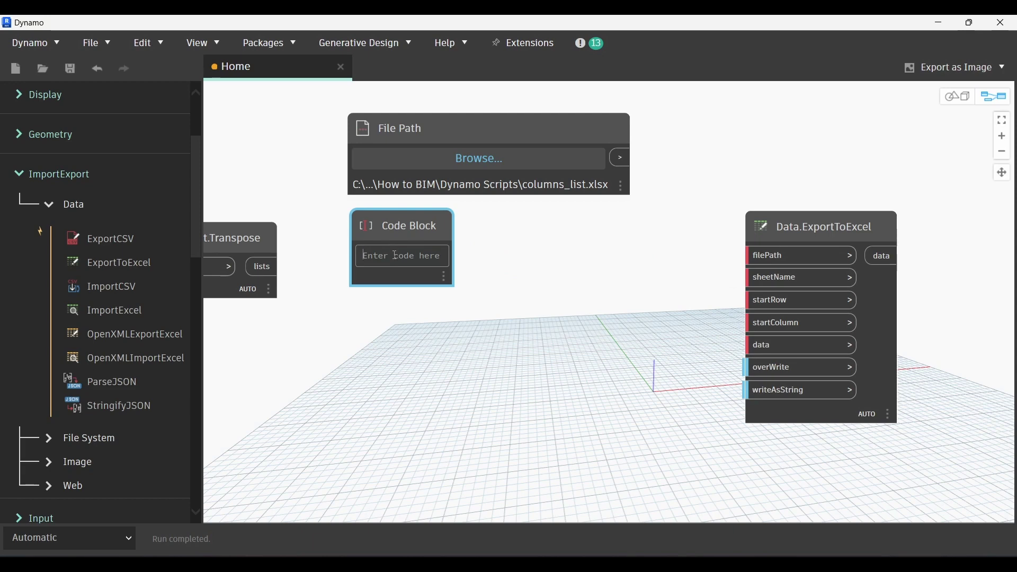
type("Struct")
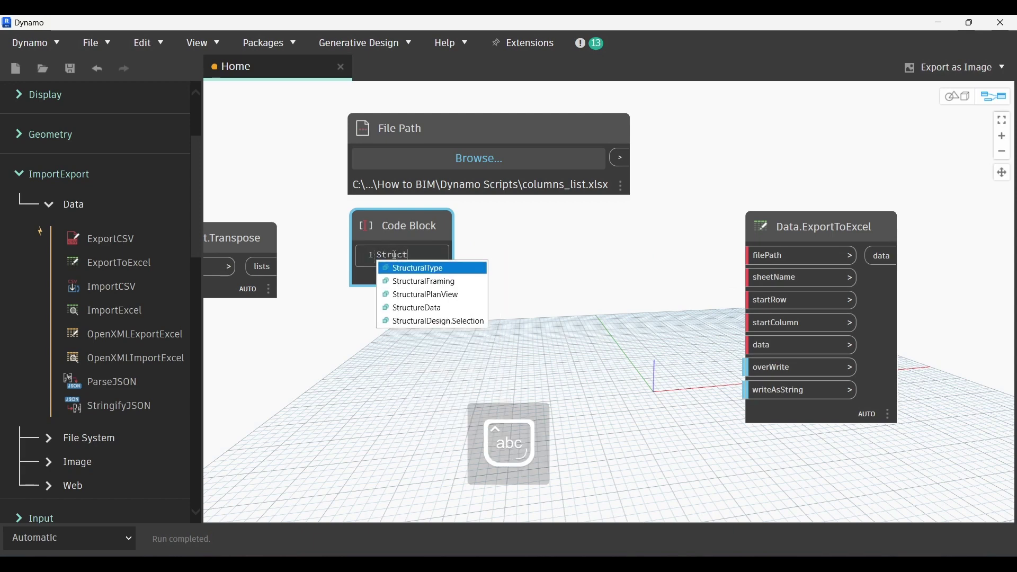
type("ural C")
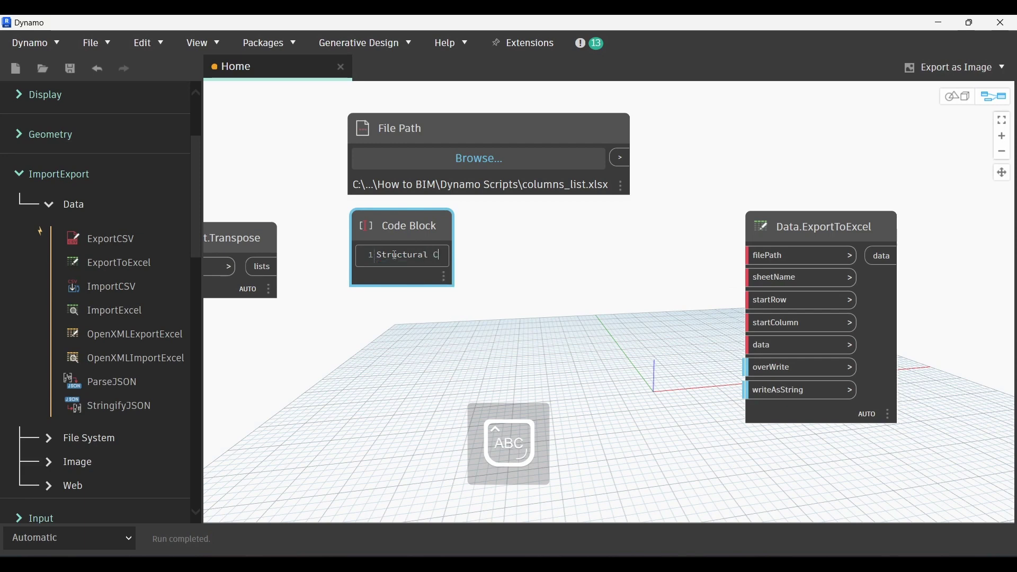
type("olumns")
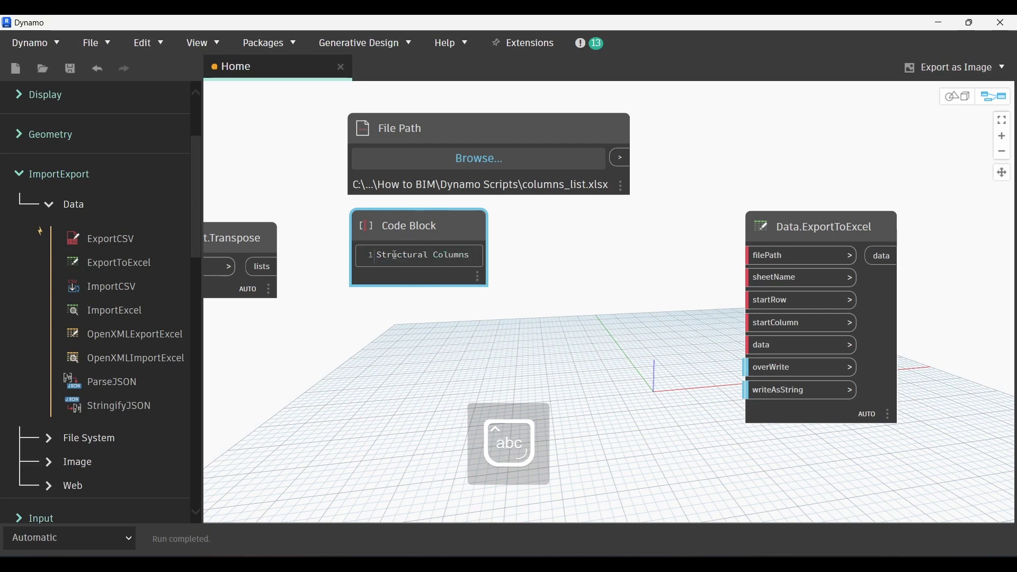
key("BackSpace")
type("\"")
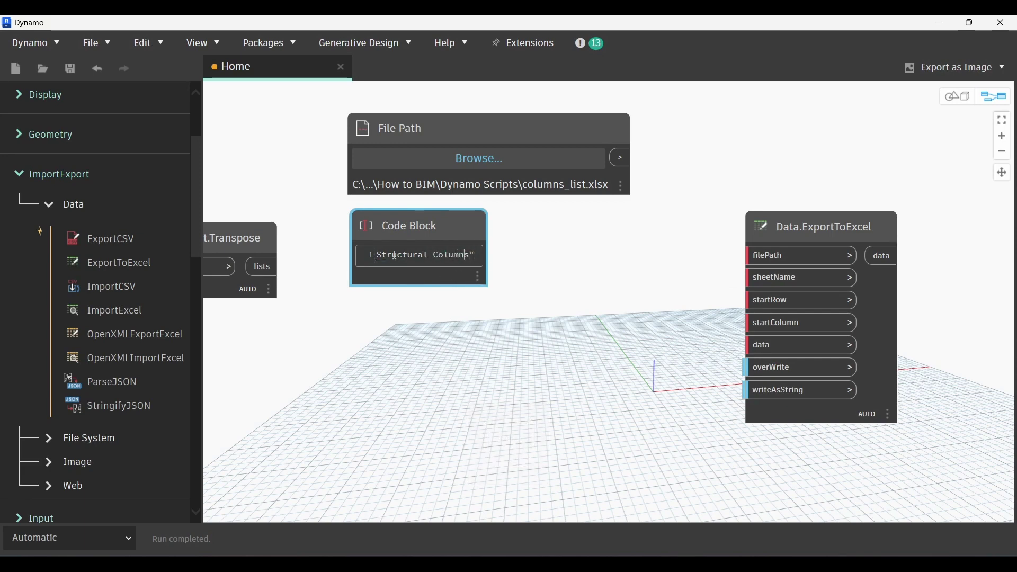
type("\"")
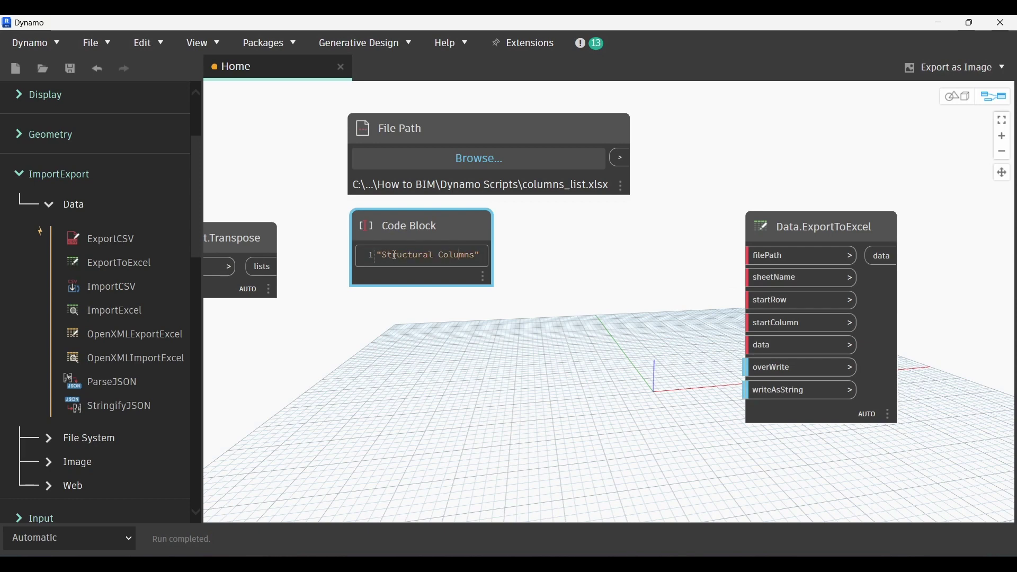
type(";")
key("Return")
type("1")
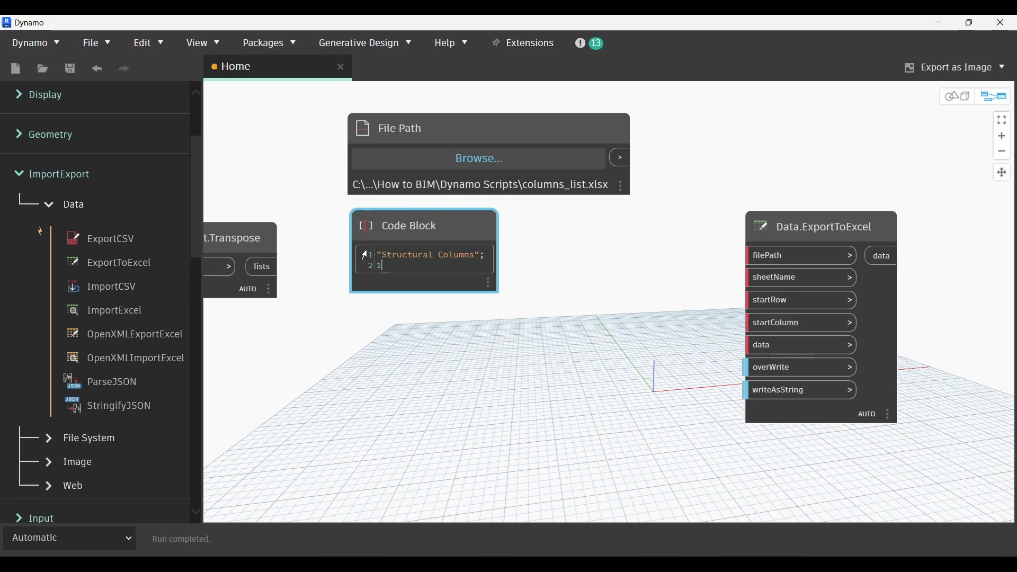
type(";")
left_click(403, 304)
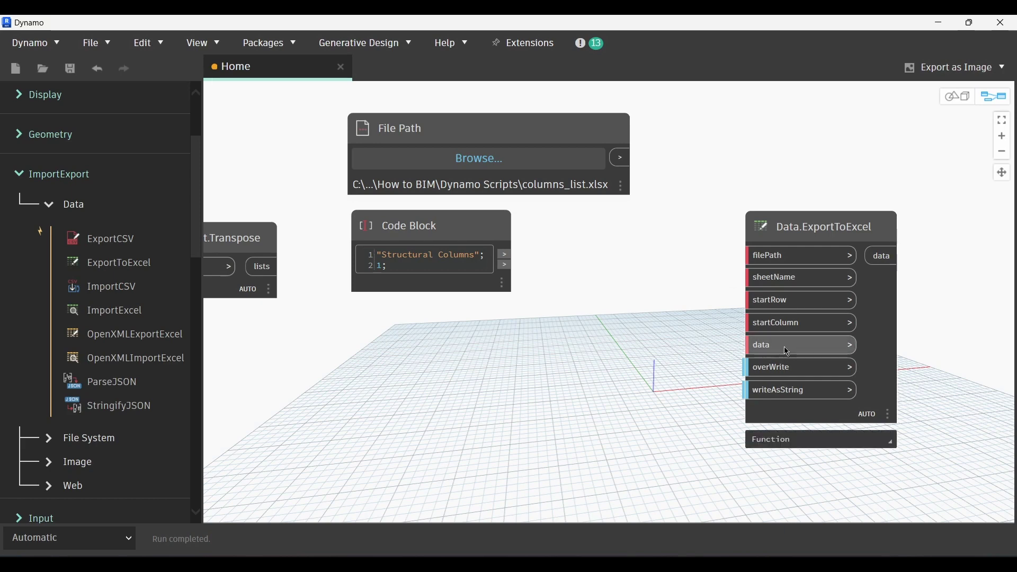
Step: Add a Boolean node set to True, arranged with the Code Block and List.Transpose
right_click(503, 393)
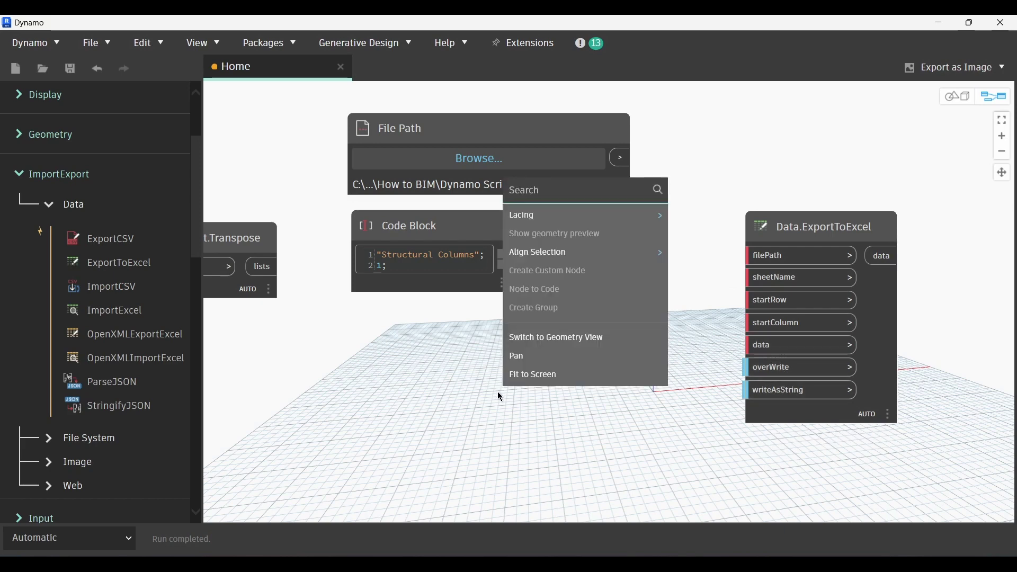
type("bool")
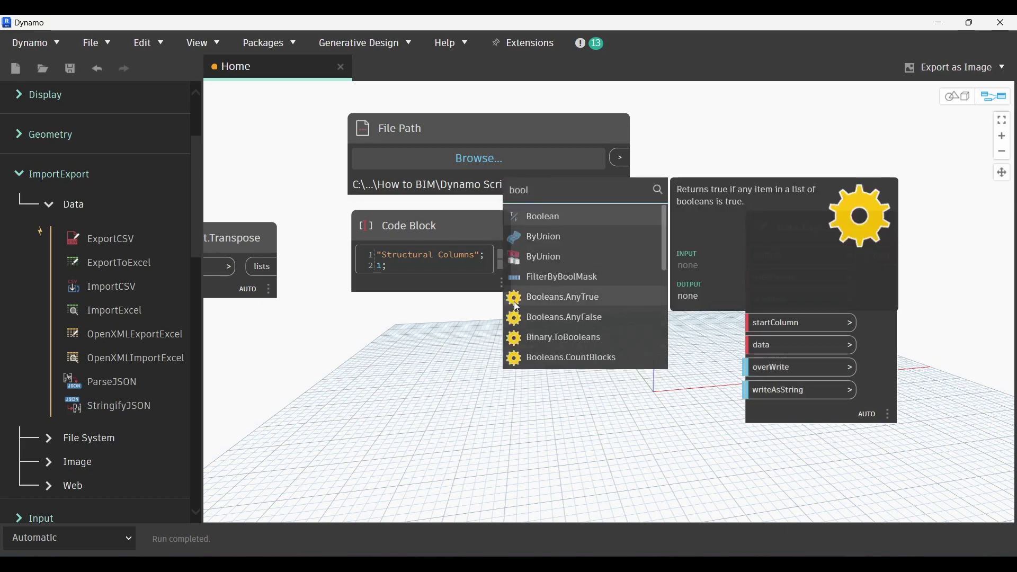
left_click(542, 217)
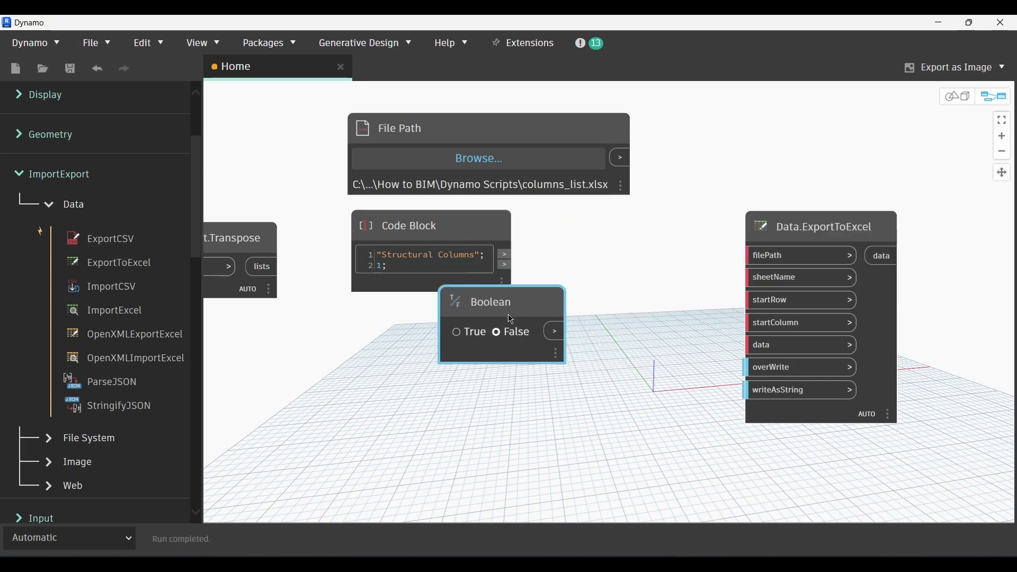
left_click_drag(510, 318, 451, 430)
mouse_move(402, 226)
left_mouse_down()
mouse_move(402, 308)
mouse_move(392, 218)
left_mouse_up()
mouse_move(249, 239)
left_mouse_down()
mouse_move(403, 324)
mouse_move(431, 315)
left_mouse_up()
mouse_move(459, 414)
left_mouse_down()
mouse_move(406, 403)
mouse_move(407, 395)
left_mouse_up()
left_click(348, 424)
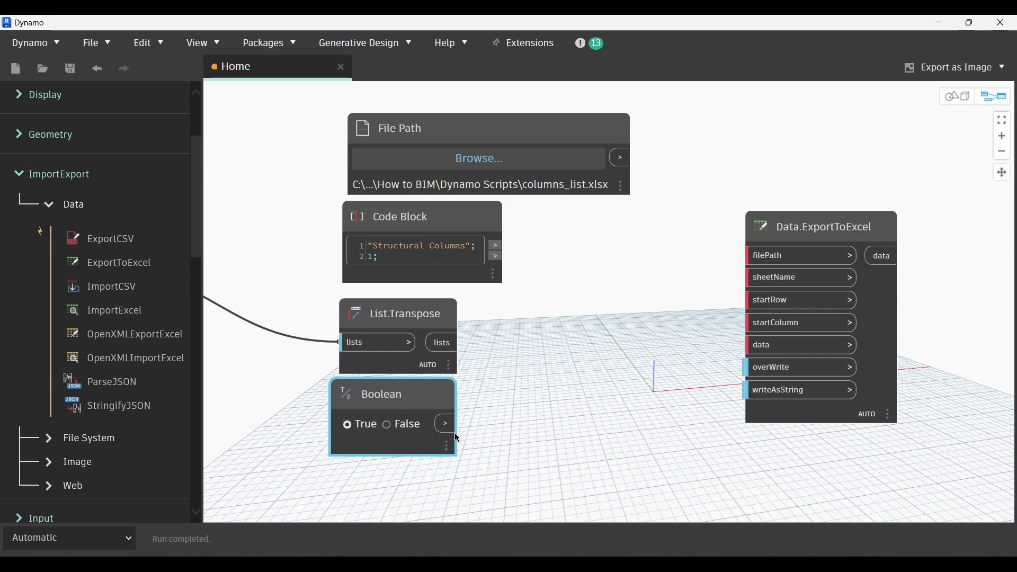
Step: Wire True to overWrite, sheet name to sheetName, 1 to startRow/startColumn, transposed lists to data
left_click(445, 423)
left_click(766, 374)
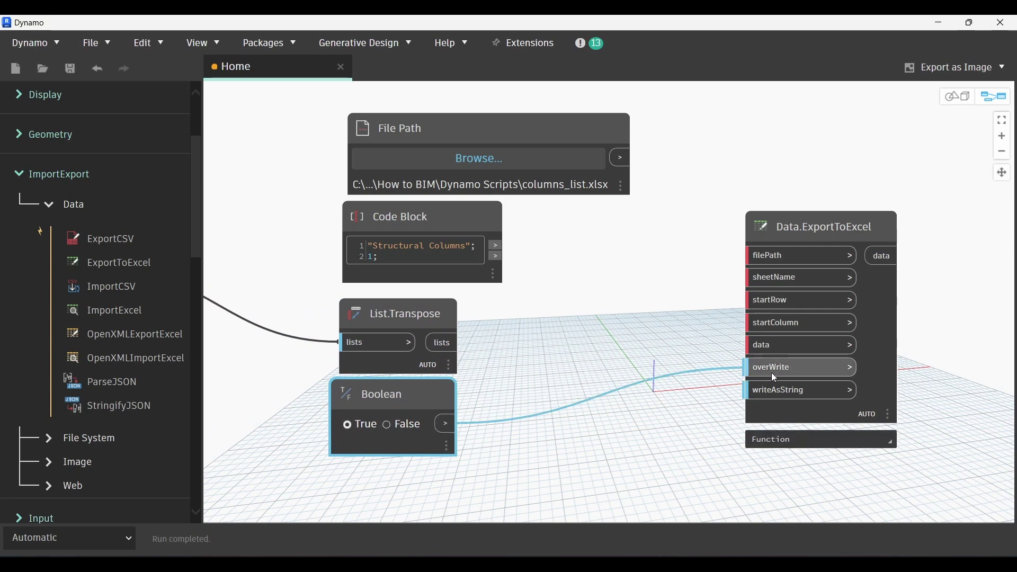
left_click(494, 245)
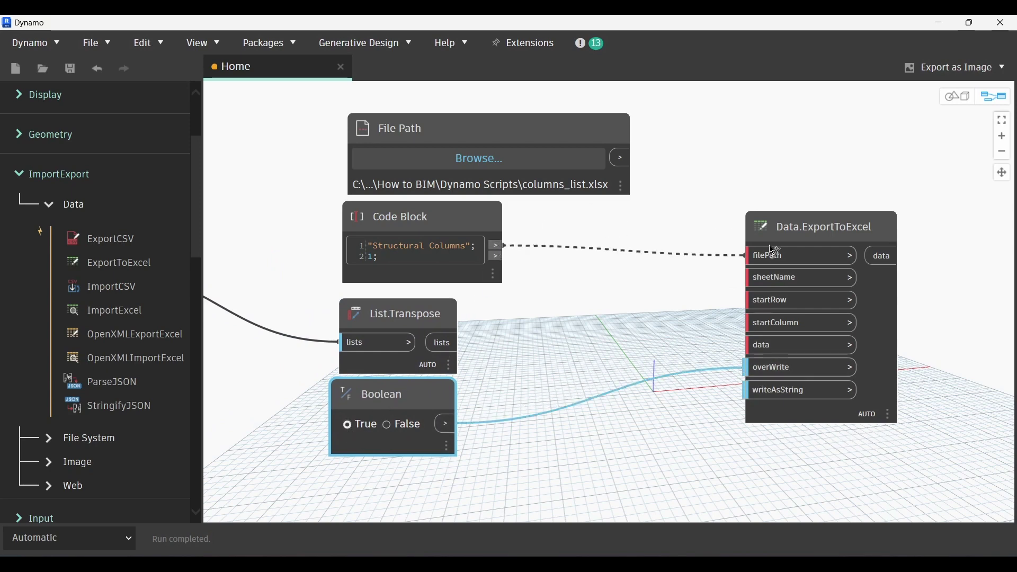
left_click(762, 277)
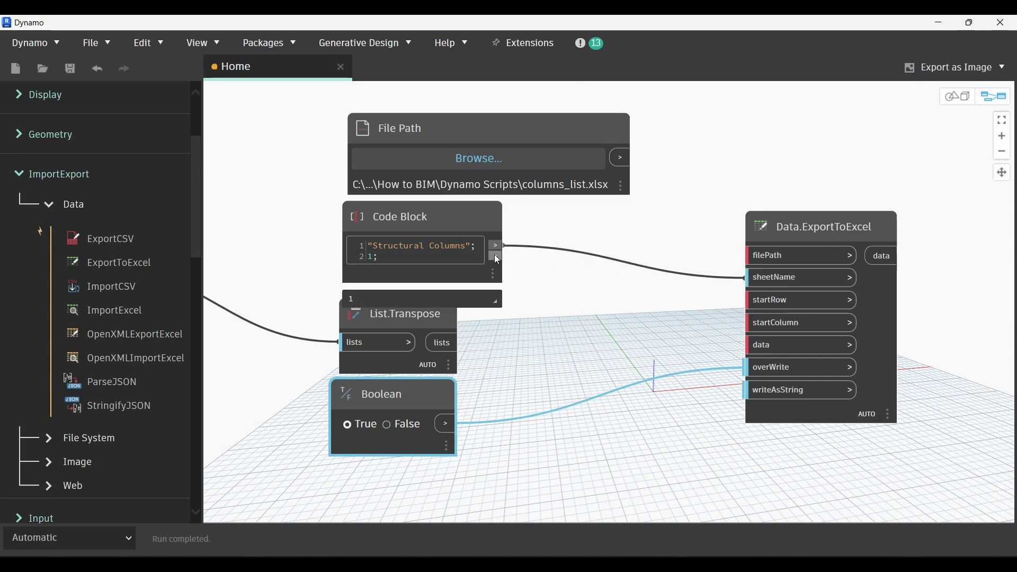
left_click(494, 256)
left_click(760, 305)
left_click(495, 256)
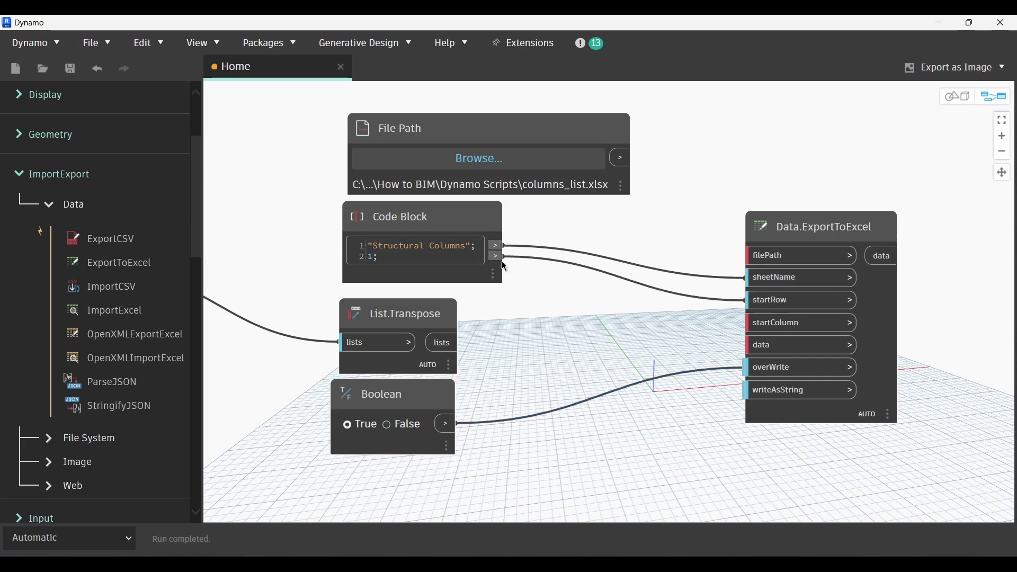
left_click(761, 323)
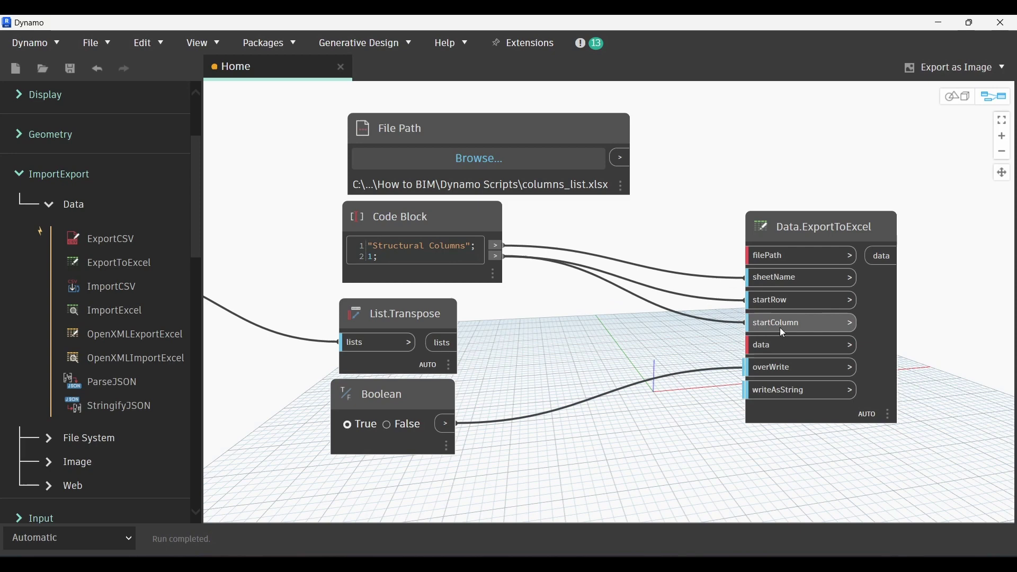
left_click(754, 345)
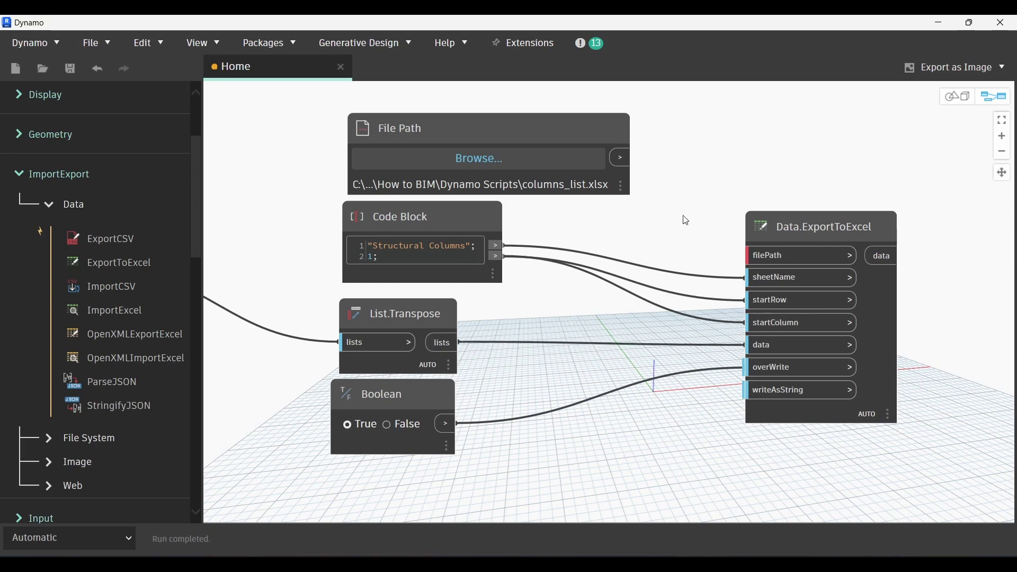
left_click(619, 157)
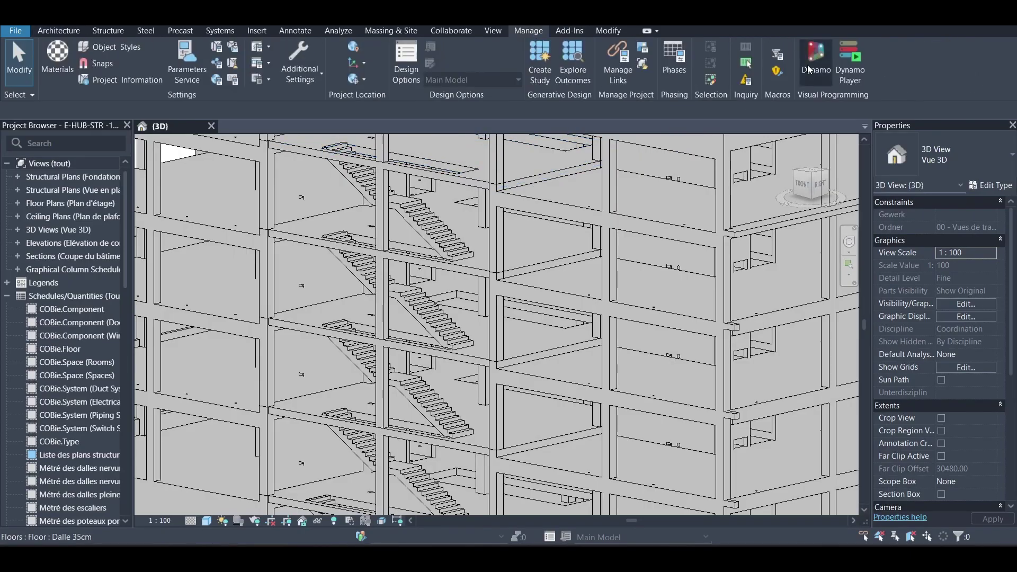
Step: Launch Dynamo from Revit and open 'Script for creating a list on excel fin.dyn', trusting its folder
left_click(807, 67)
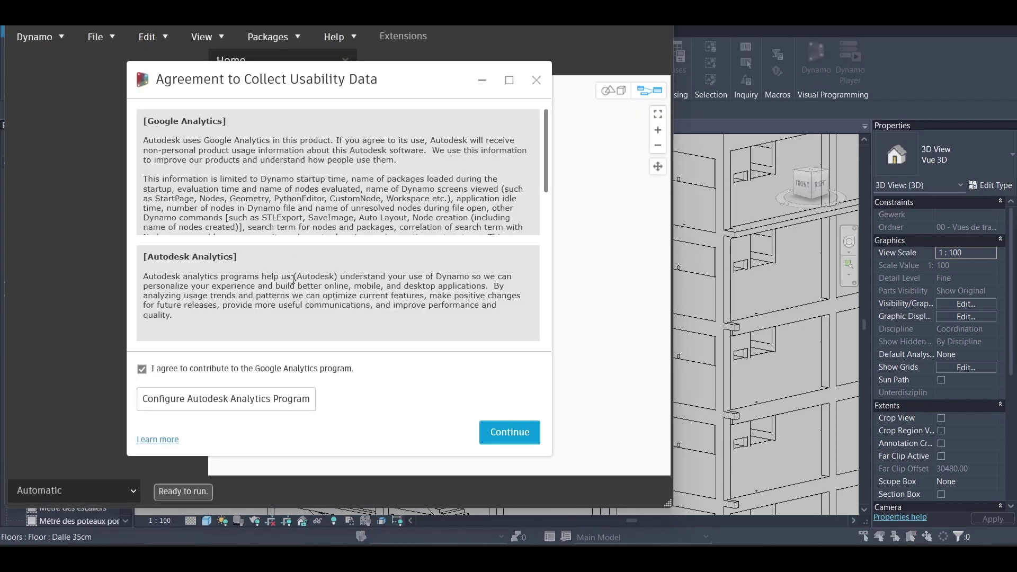
left_click(501, 426)
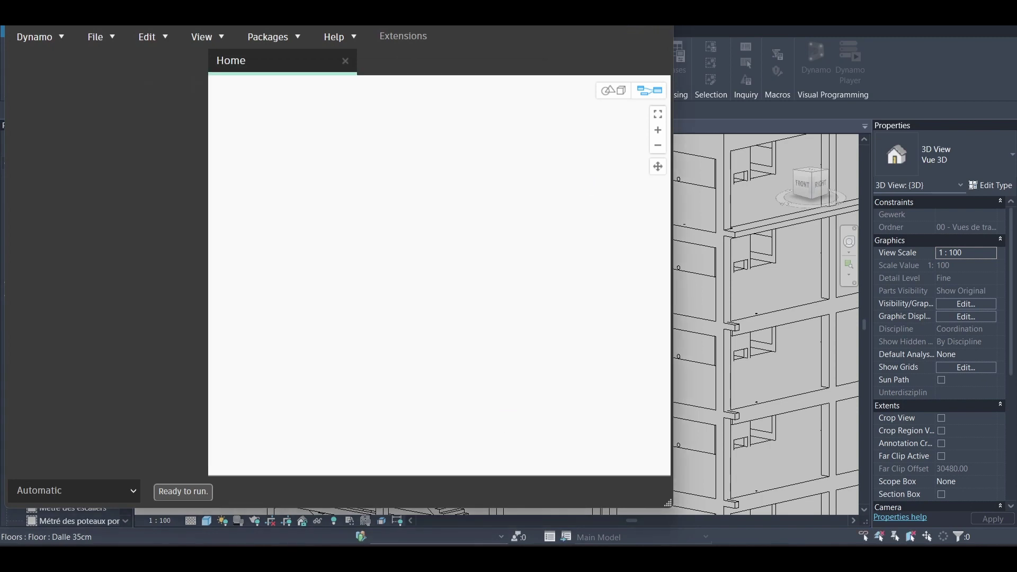
scroll(374, 329, "down", 1)
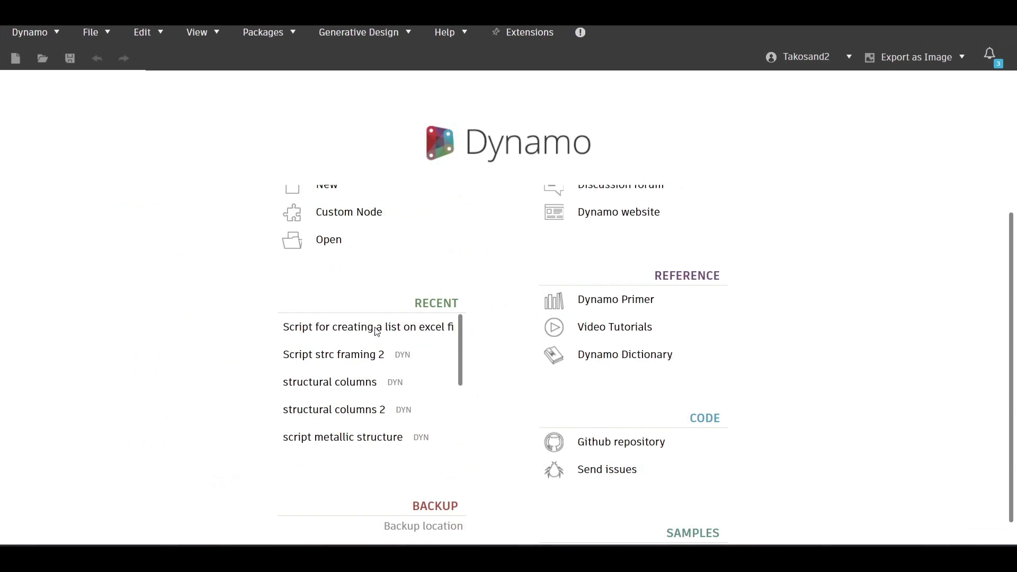
left_click(335, 239)
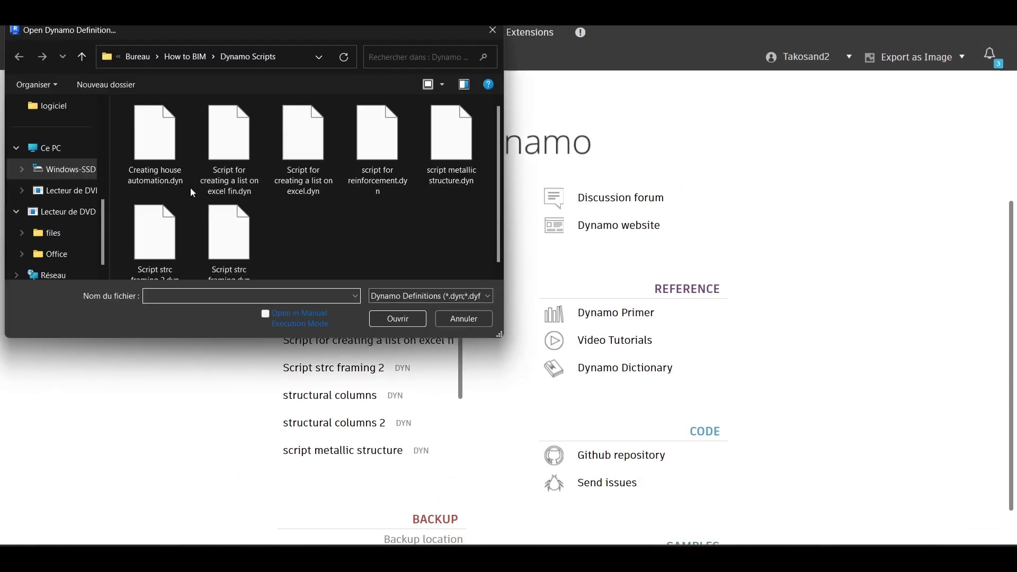
left_click(251, 180)
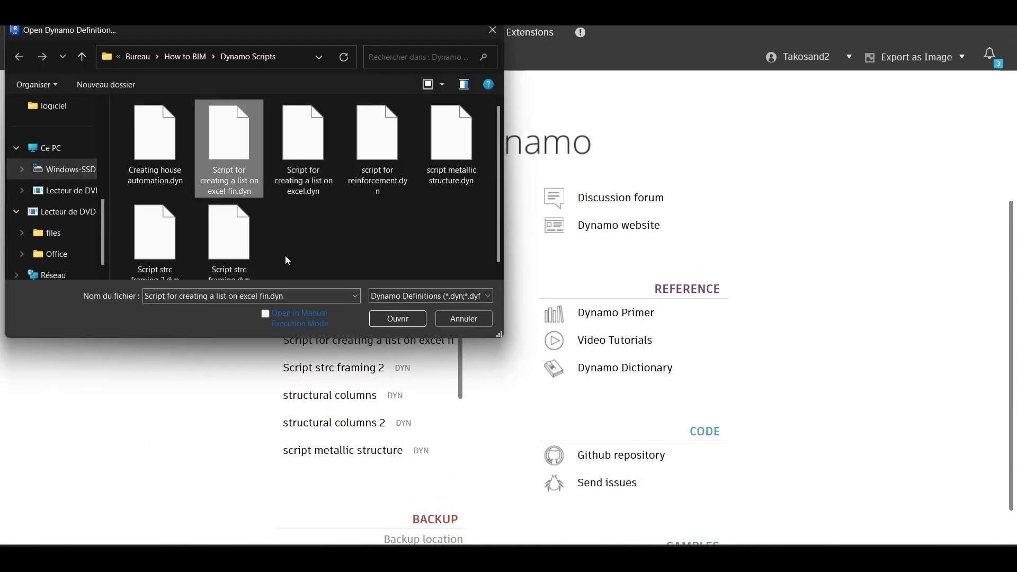
left_click(387, 320)
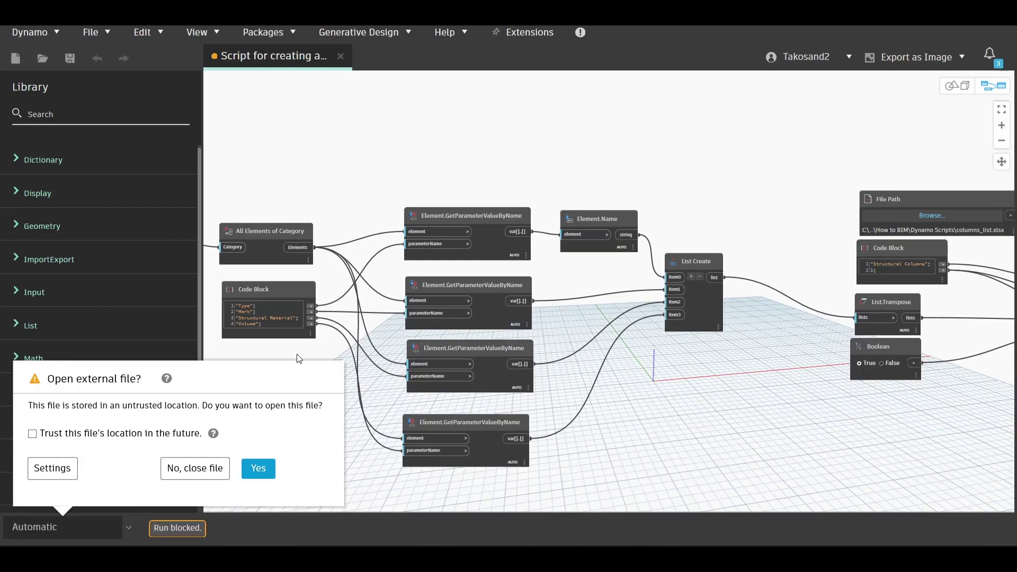
left_click(32, 433)
left_click(250, 467)
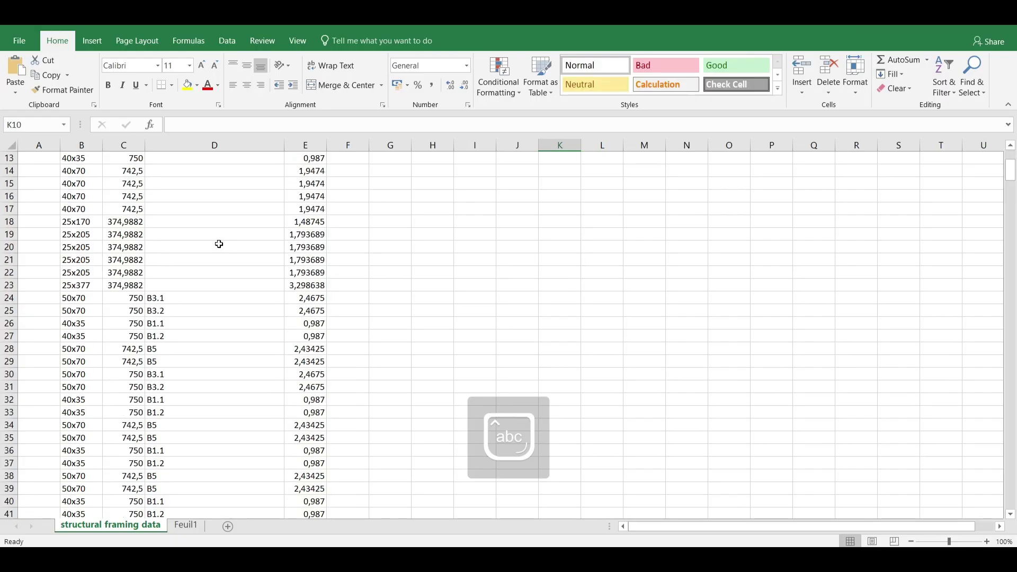
scroll(217, 243, "up", 2)
scroll(218, 243, "up", 3)
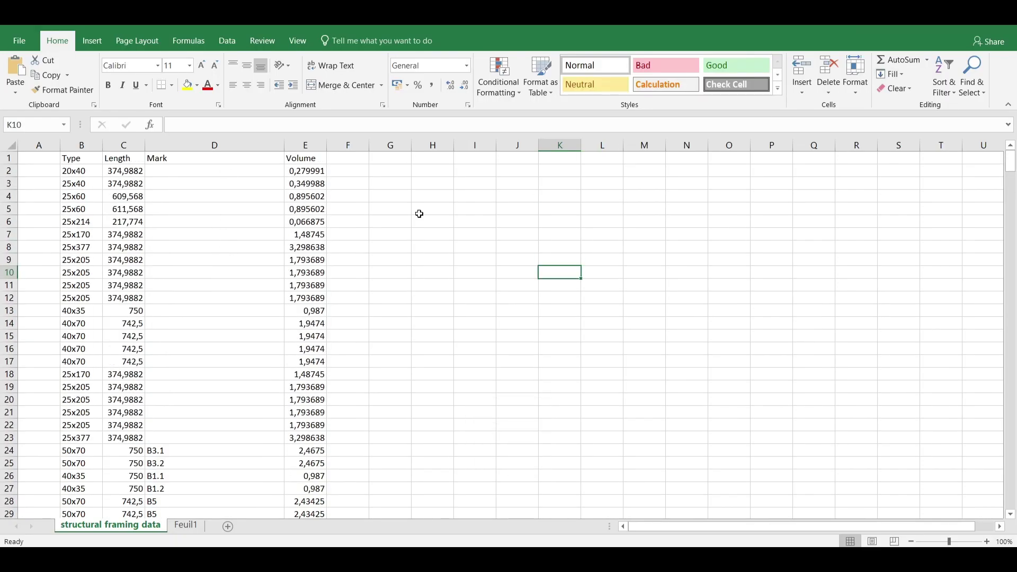
scroll(248, 276, "down", 2)
scroll(245, 284, "down", 1)
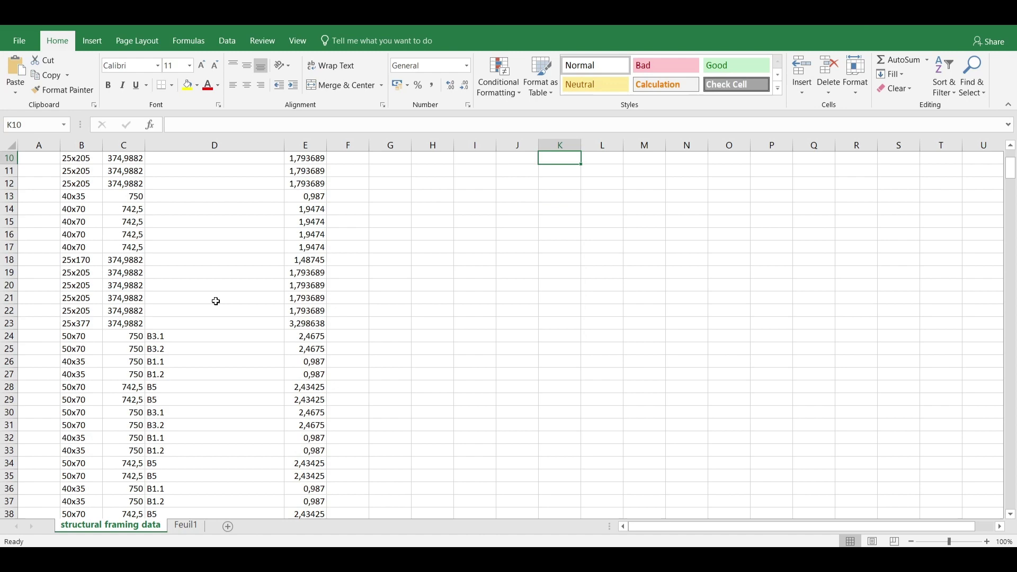
Step: Check the Mark value B3.1 in cell D24, then switch from Excel to Dynamo
left_click(169, 336)
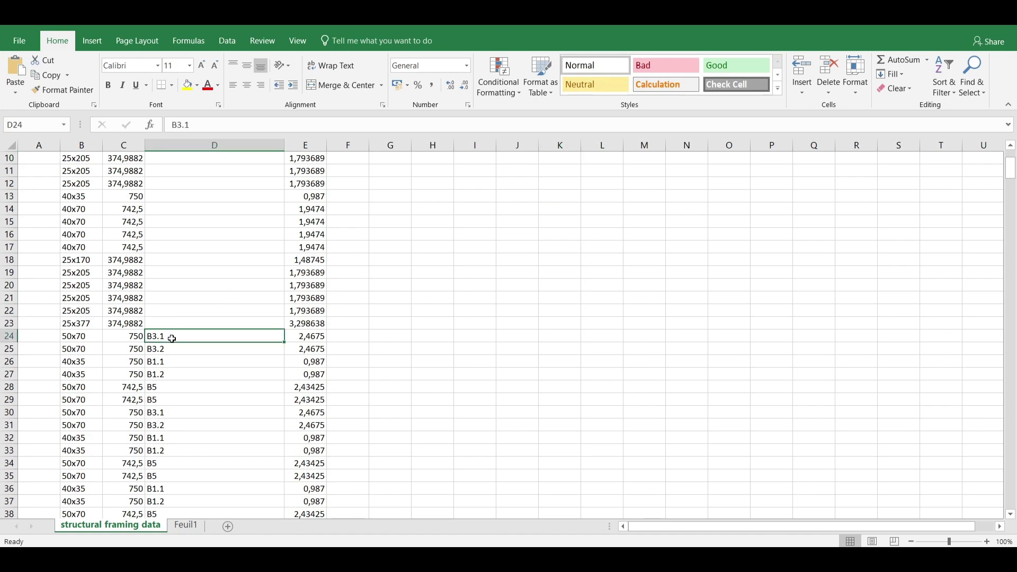
left_click(474, 361)
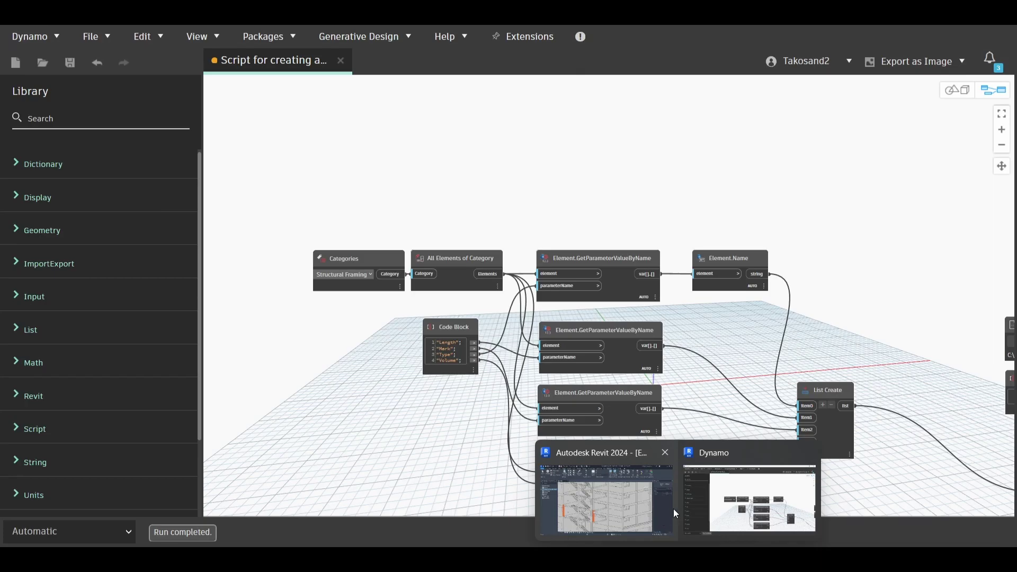
left_click(672, 509)
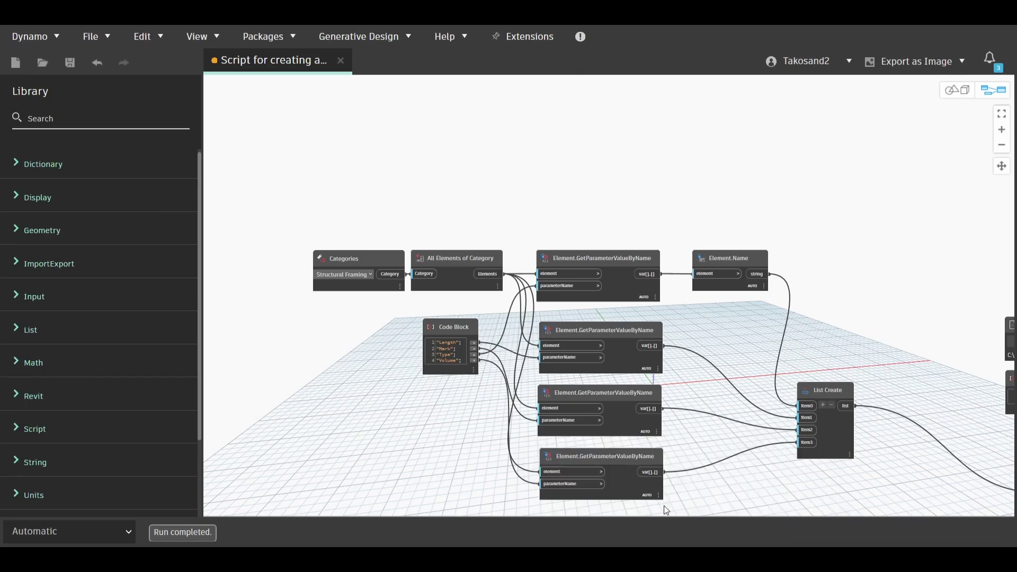
Step: Select the concrete beam, change its Mark to F01, and dismiss the duplicate Mark warning
left_click(362, 392)
key("Tab")
left_click(362, 392)
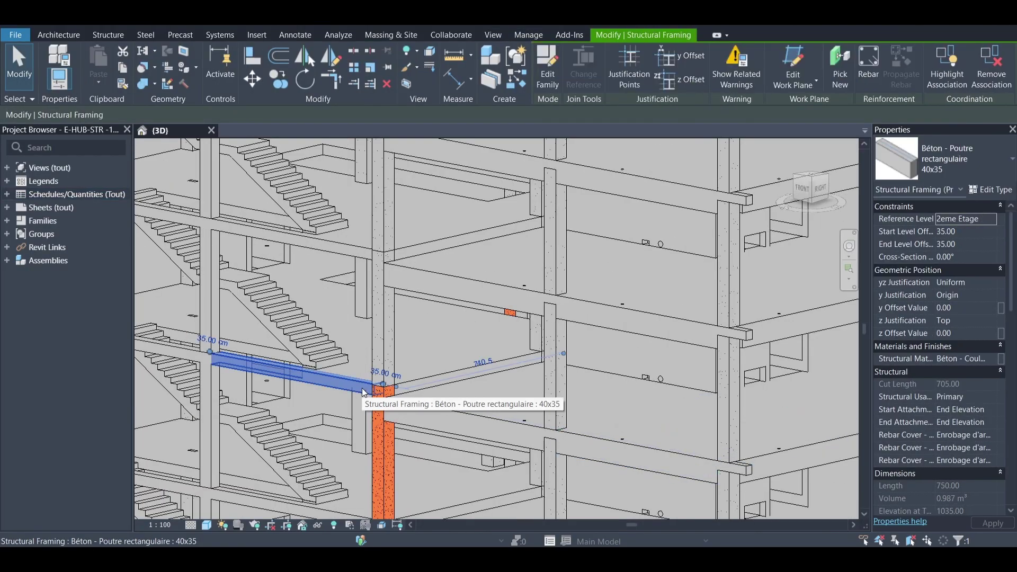
scroll(969, 349, "down", 5)
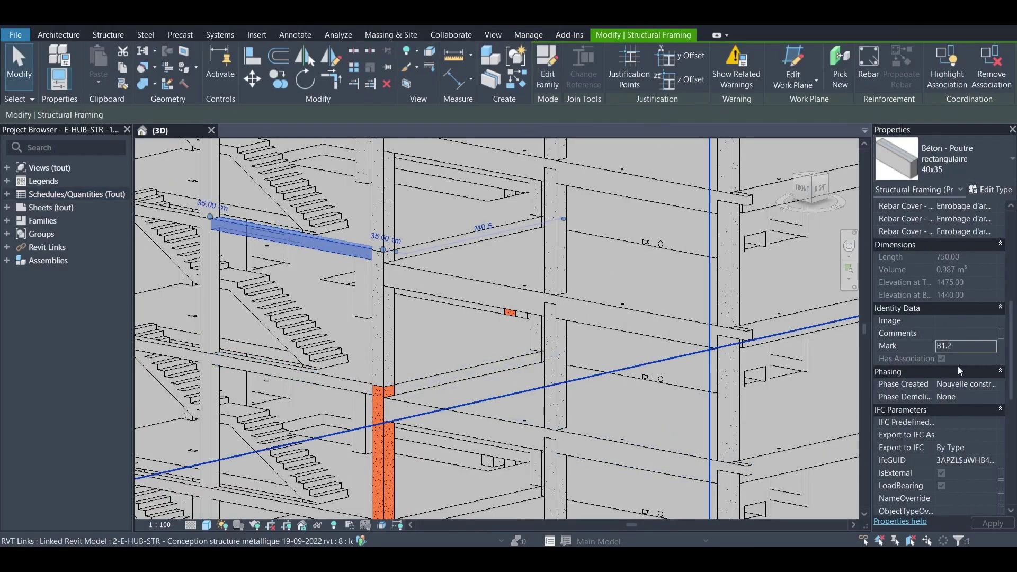
left_click(969, 348)
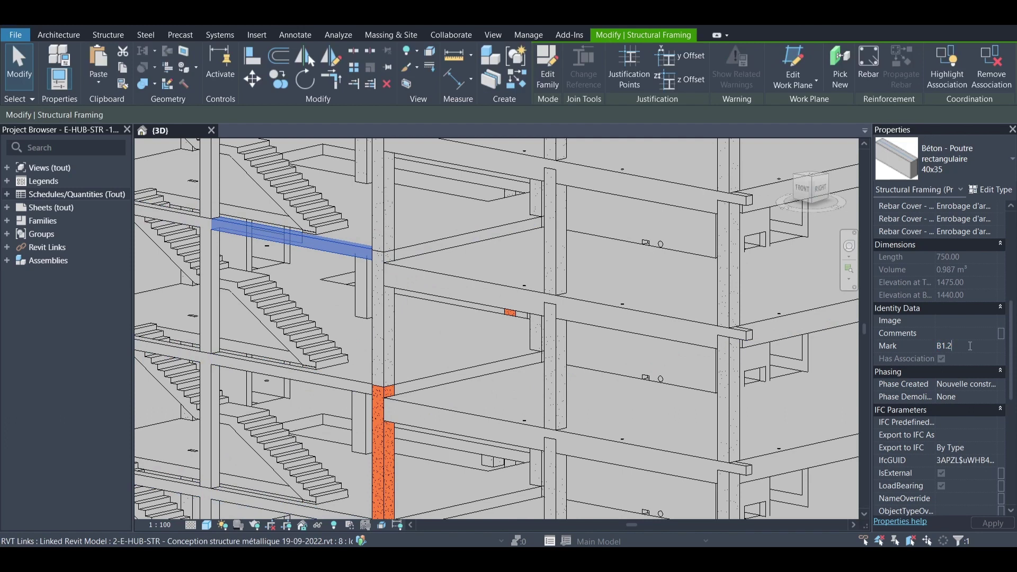
key("BackSpace")
key("BackSpace")
type("F01")
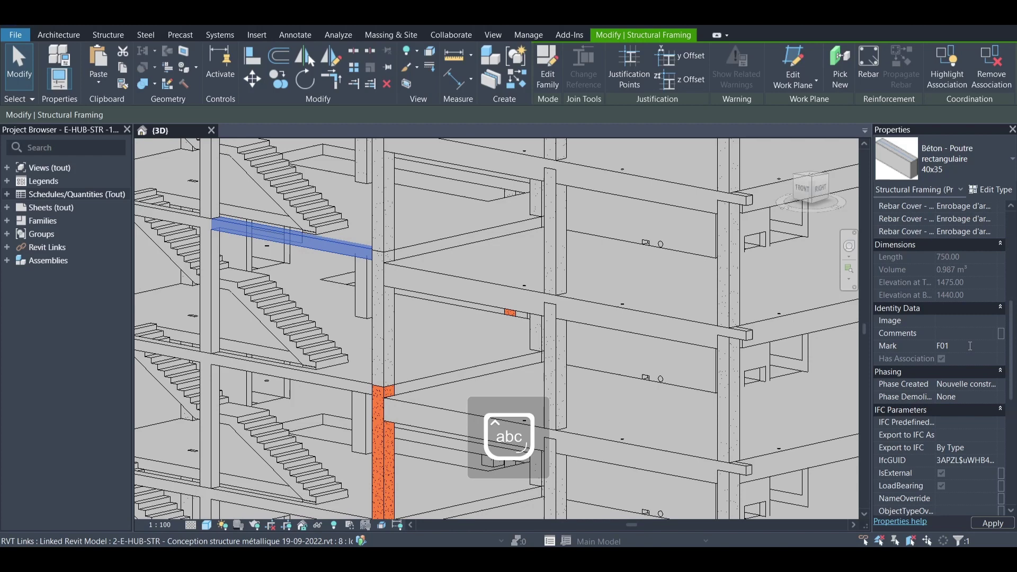
left_click(992, 522)
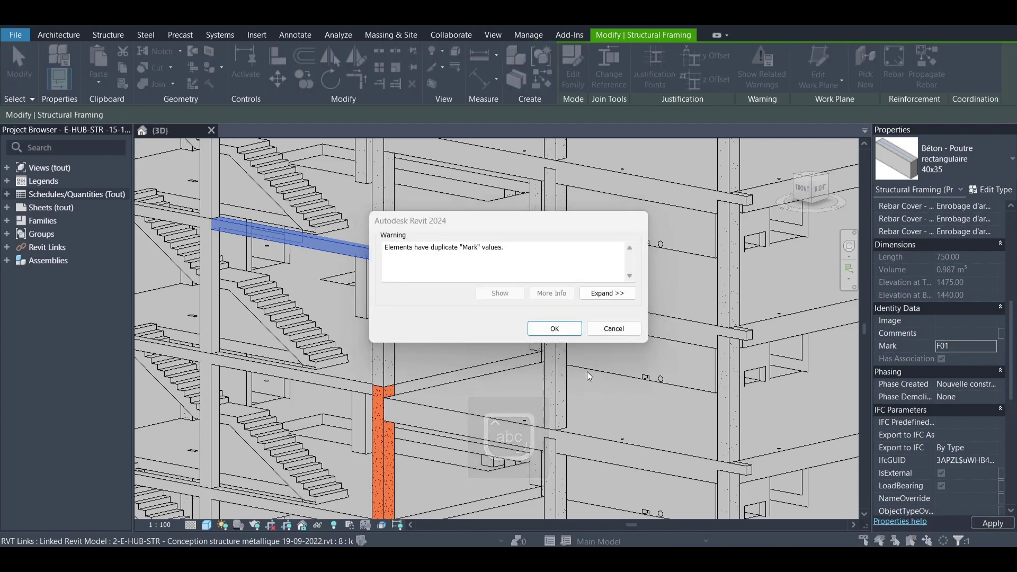
left_click(554, 328)
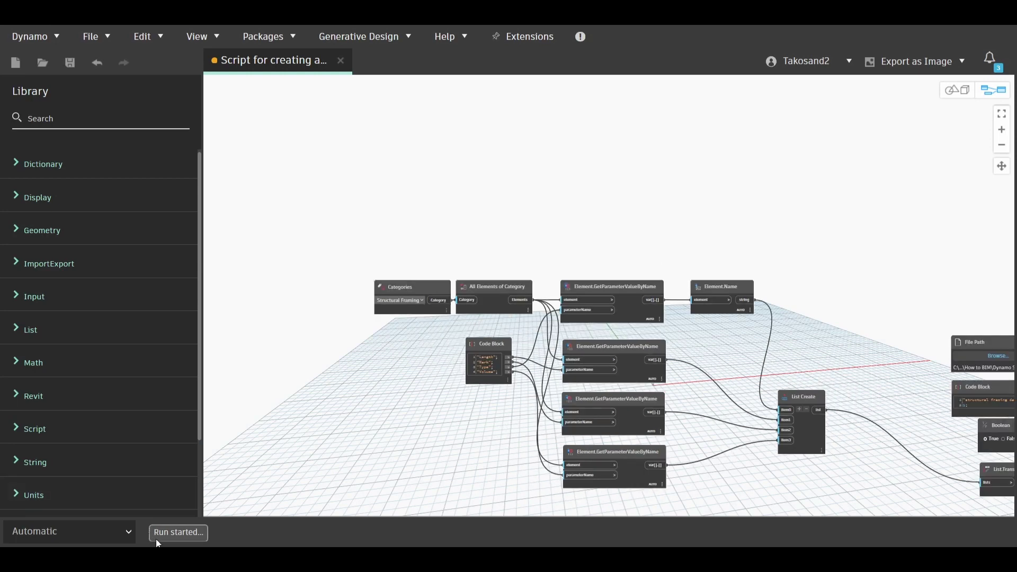
Step: Switch the Dynamo run mode from Automatic to Manual
left_click(114, 533)
left_click(46, 469)
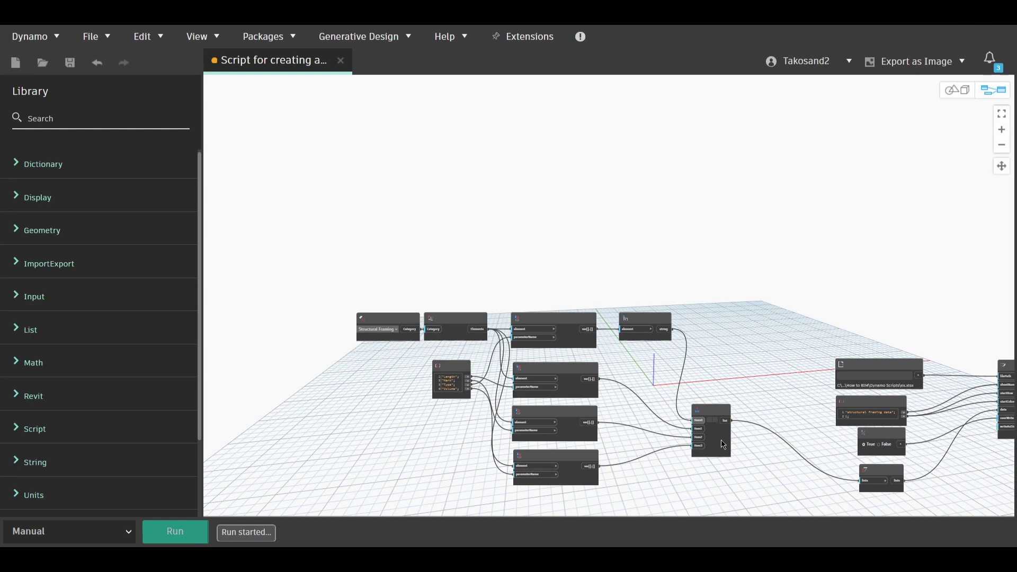
scroll(502, 279, "down", 2)
scroll(767, 391, "up", 3)
scroll(767, 391, "up", 2)
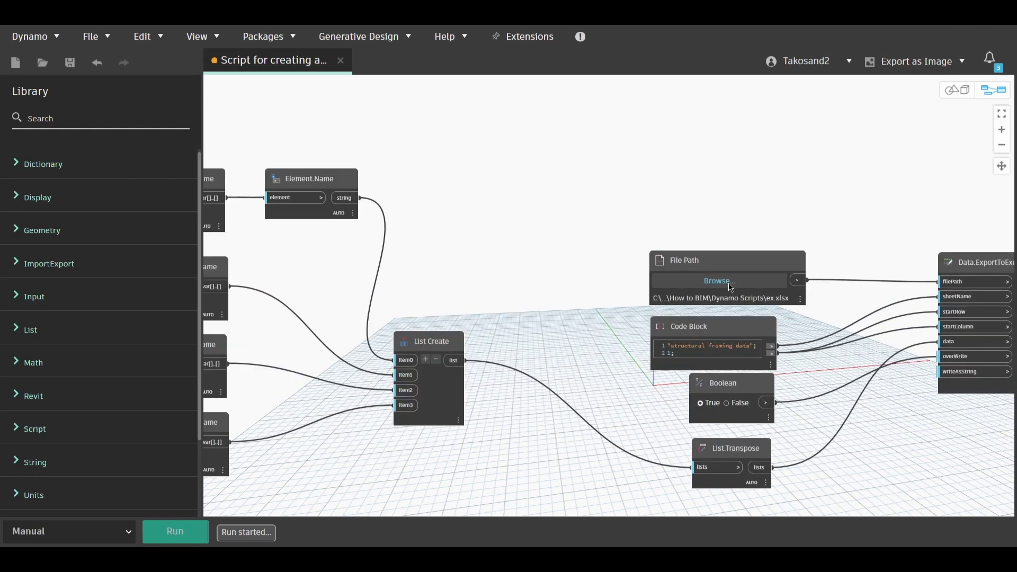
scroll(699, 318, "down", 3)
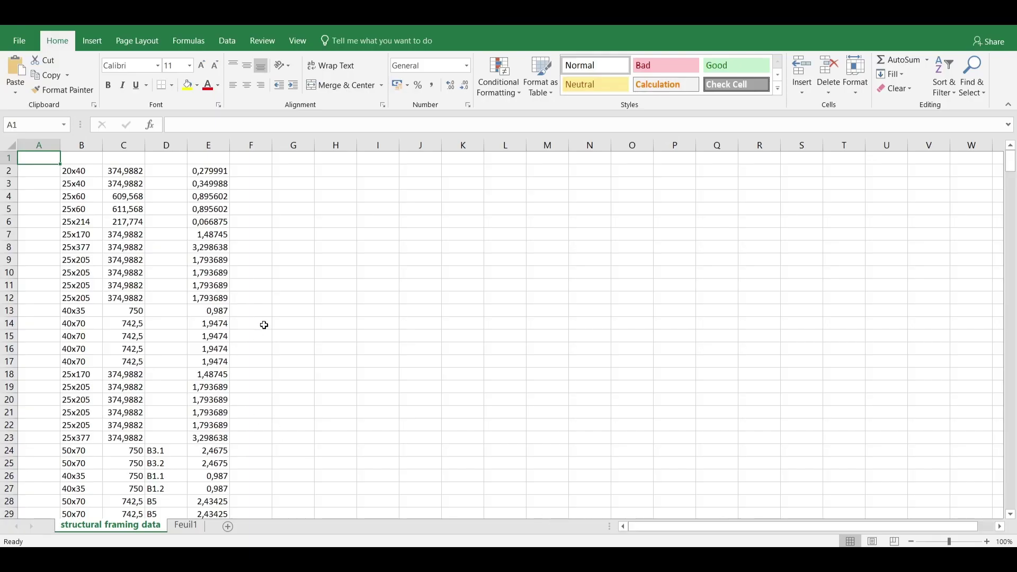
scroll(108, 312, "down", 3)
scroll(108, 312, "down", 3)
scroll(122, 320, "down", 20)
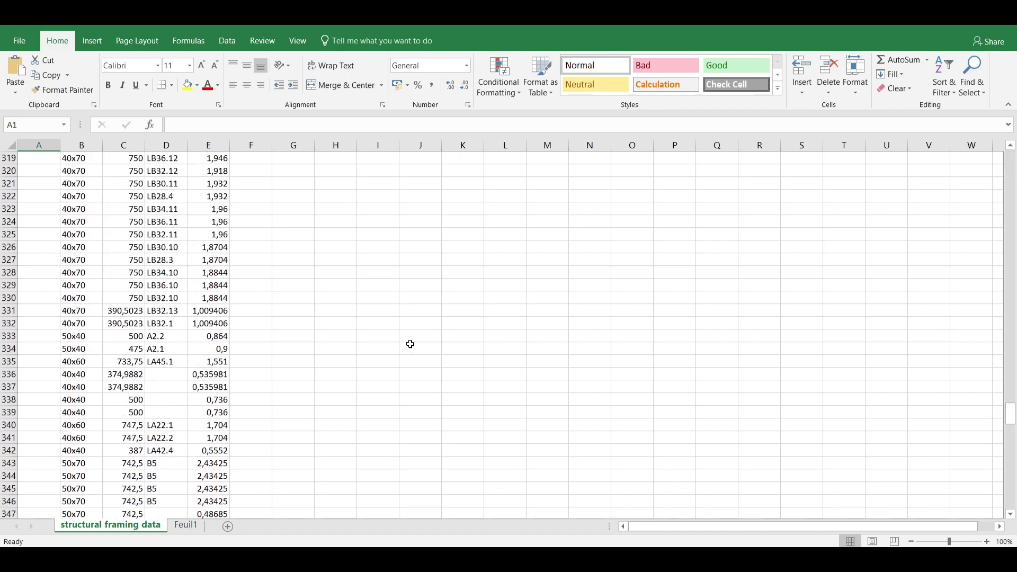
Step: Find all cells with f01, jump to D45, select row 45, and close the search
key("ctrl+f")
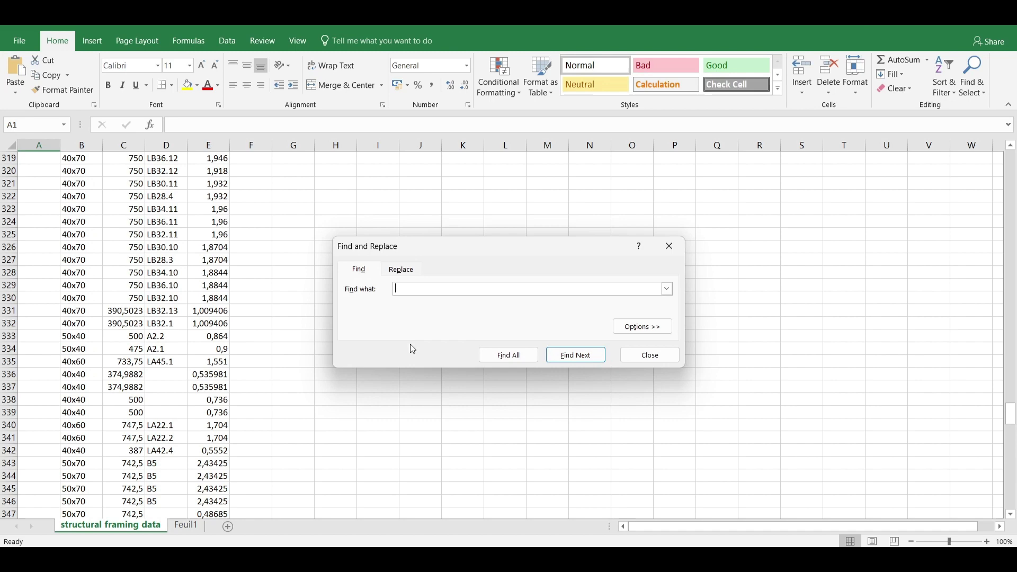
type("f")
type("01")
left_click(508, 355)
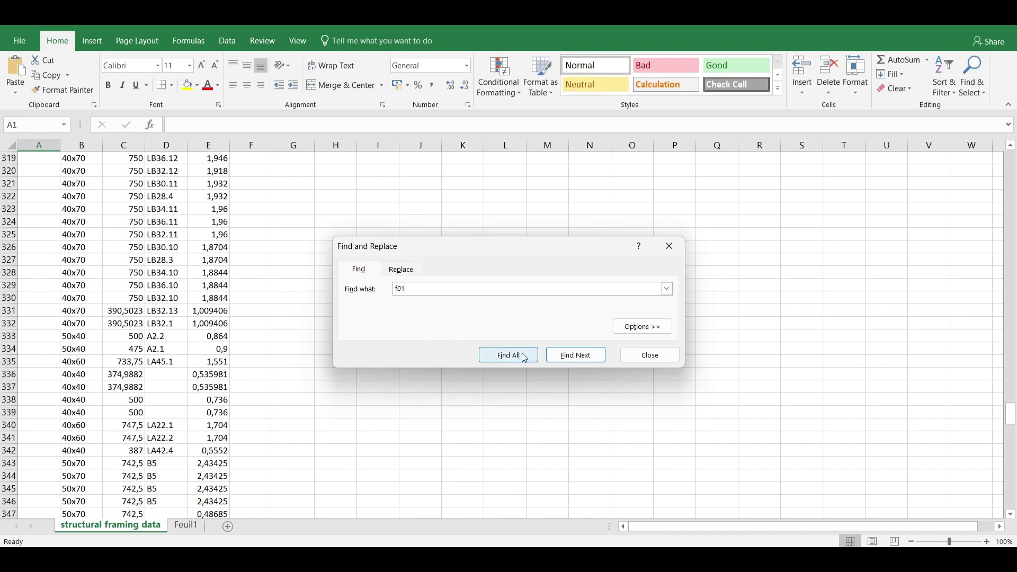
left_click(425, 387)
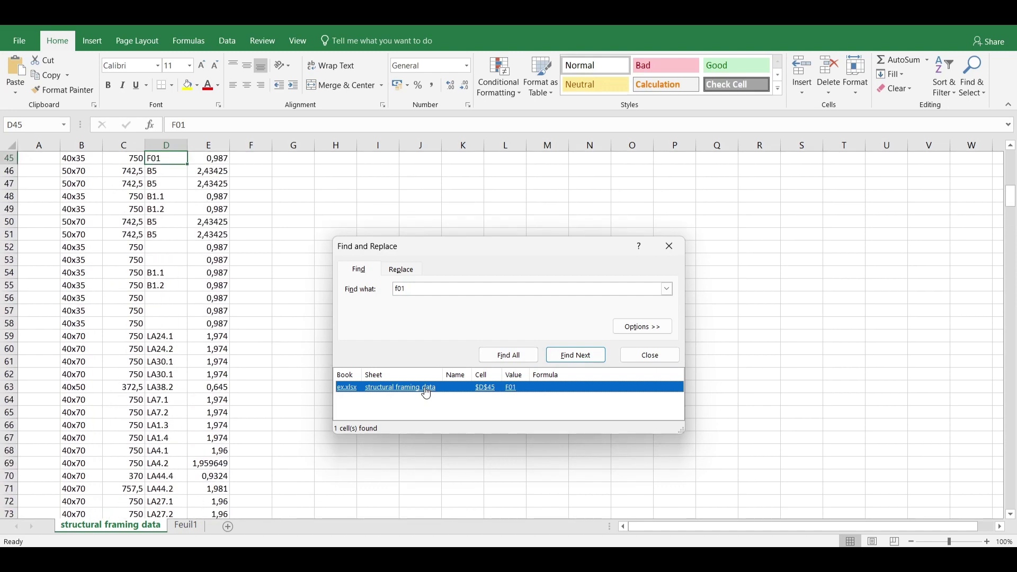
scroll(11, 310, "up", 4)
scroll(16, 350, "up", 1)
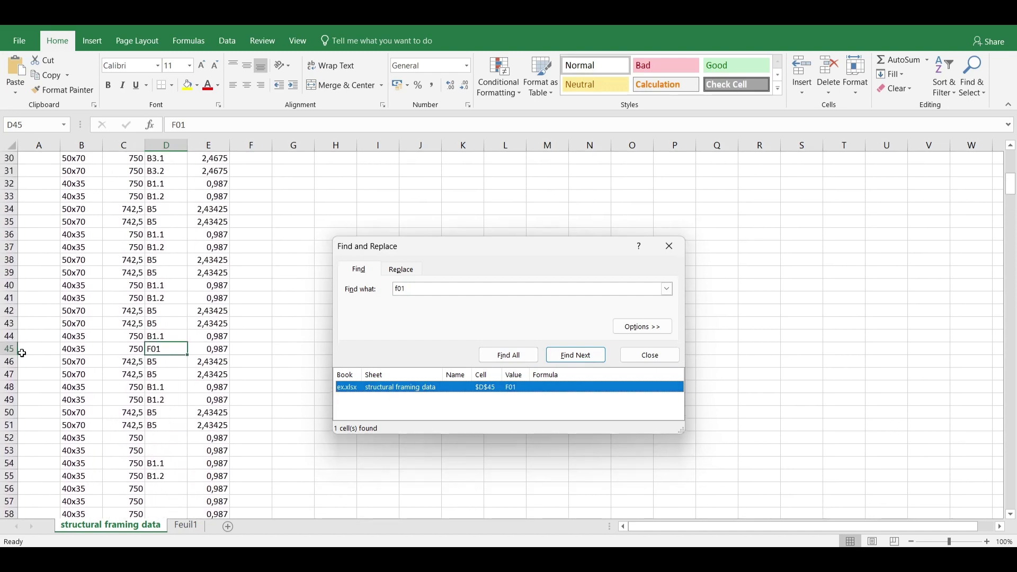
left_click(9, 349)
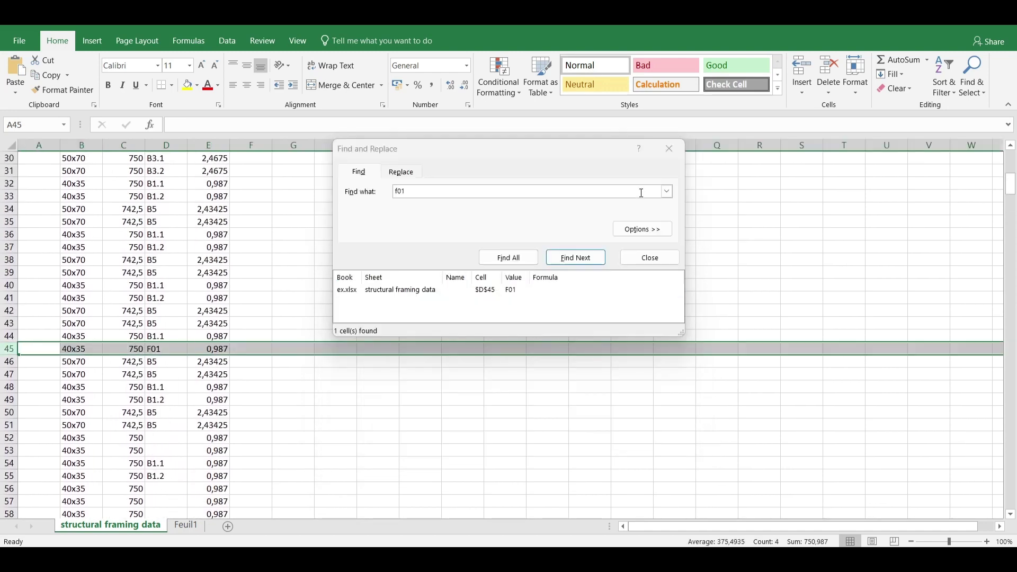
left_click(680, 150)
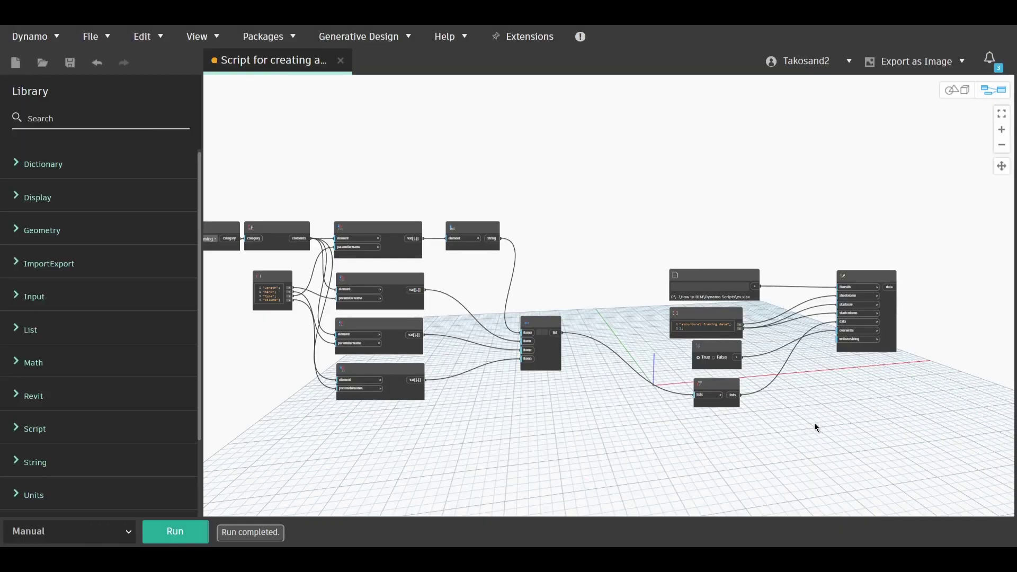
scroll(689, 387, "down", 3)
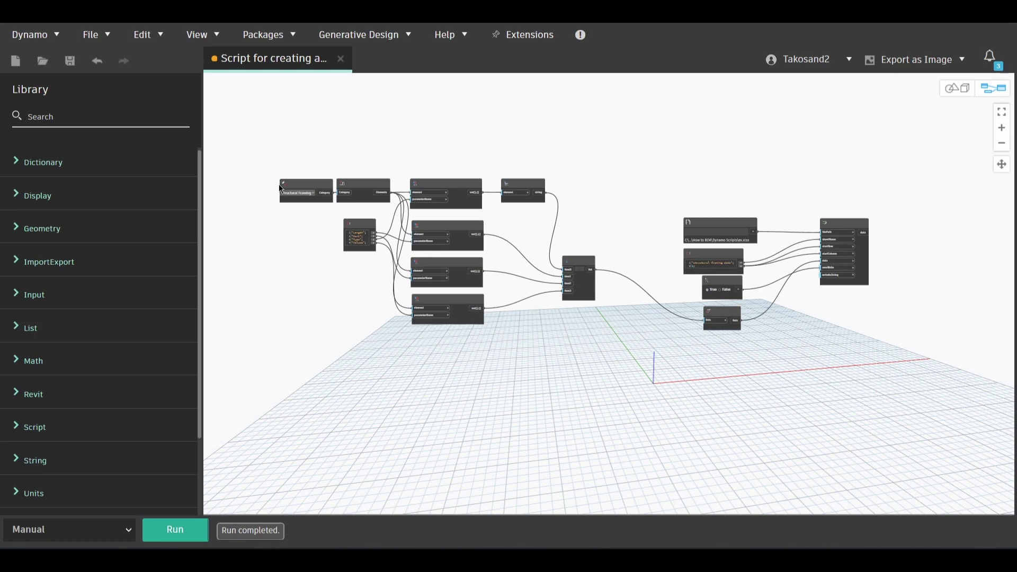
scroll(688, 386, "up", 2)
scroll(689, 387, "down", 2)
scroll(749, 295, "up", 2)
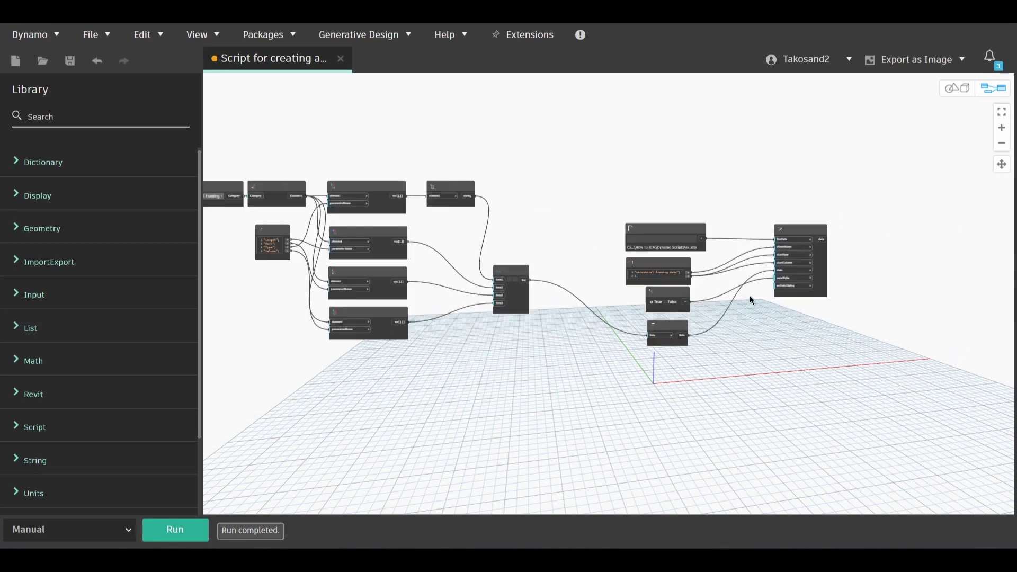
scroll(769, 302, "up", 3)
scroll(803, 286, "down", 3)
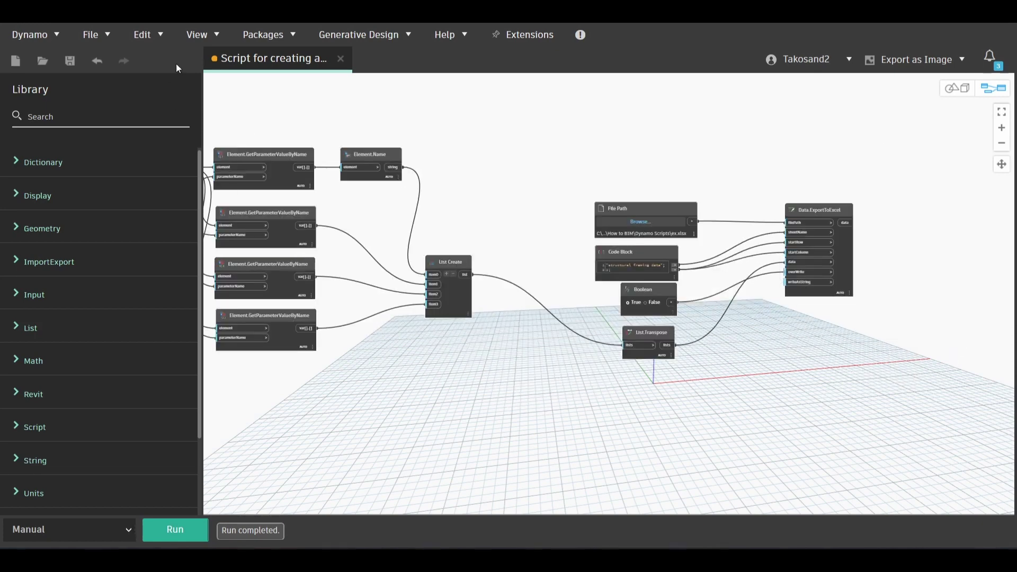
Step: Save an image of the Dynamo workspace, then save the script
left_click(912, 59)
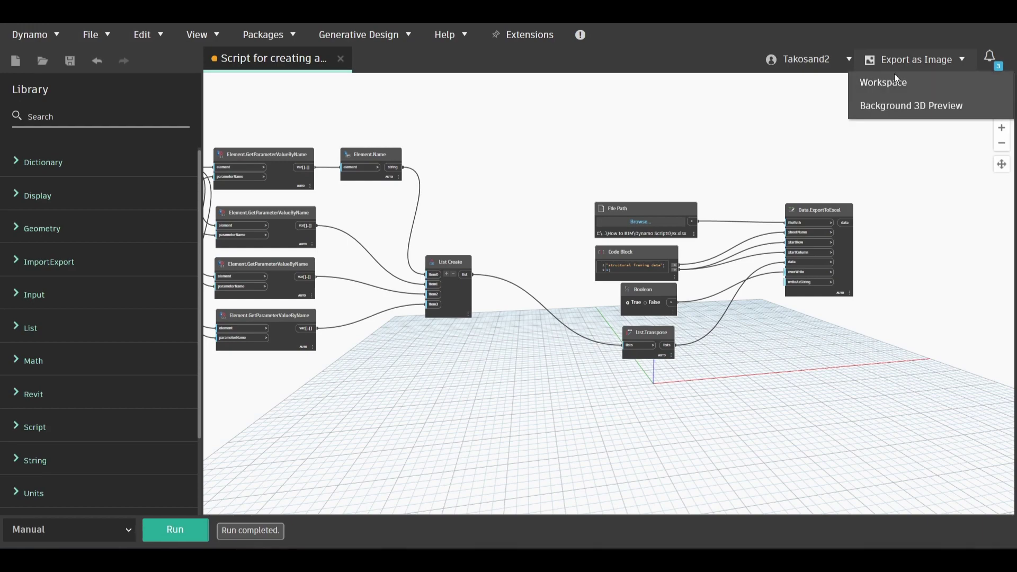
left_click(895, 87)
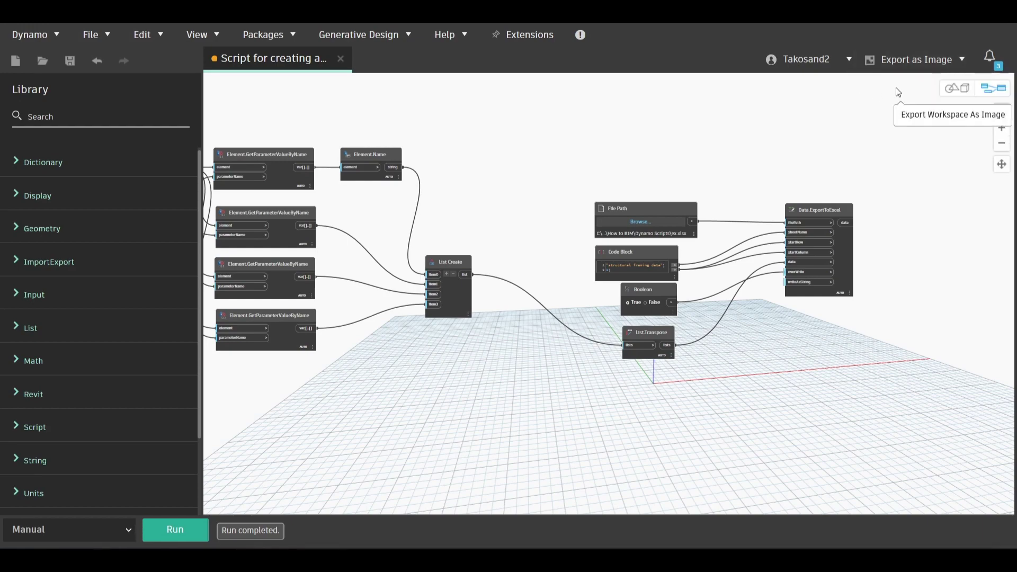
left_click(388, 317)
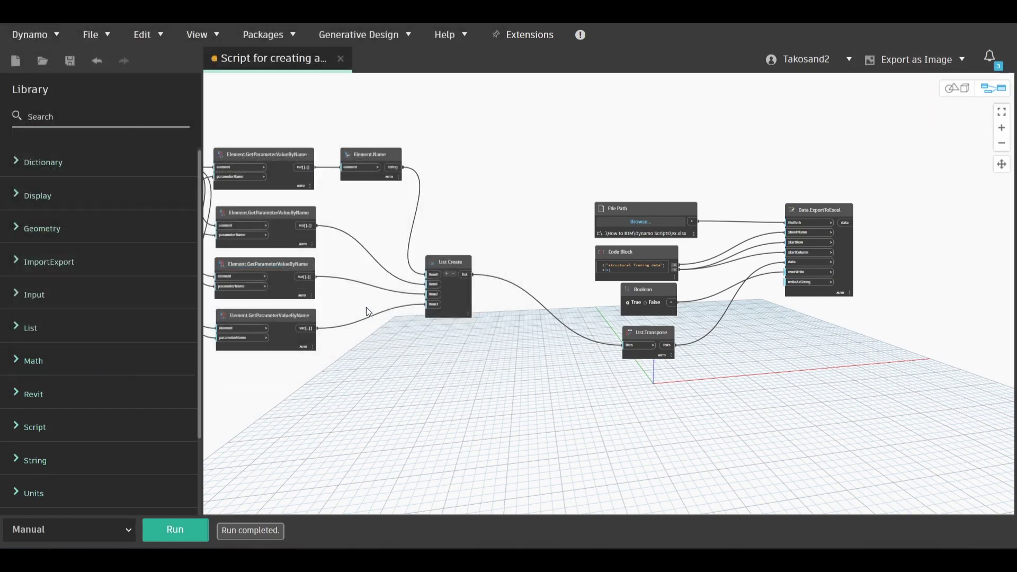
left_click(90, 33)
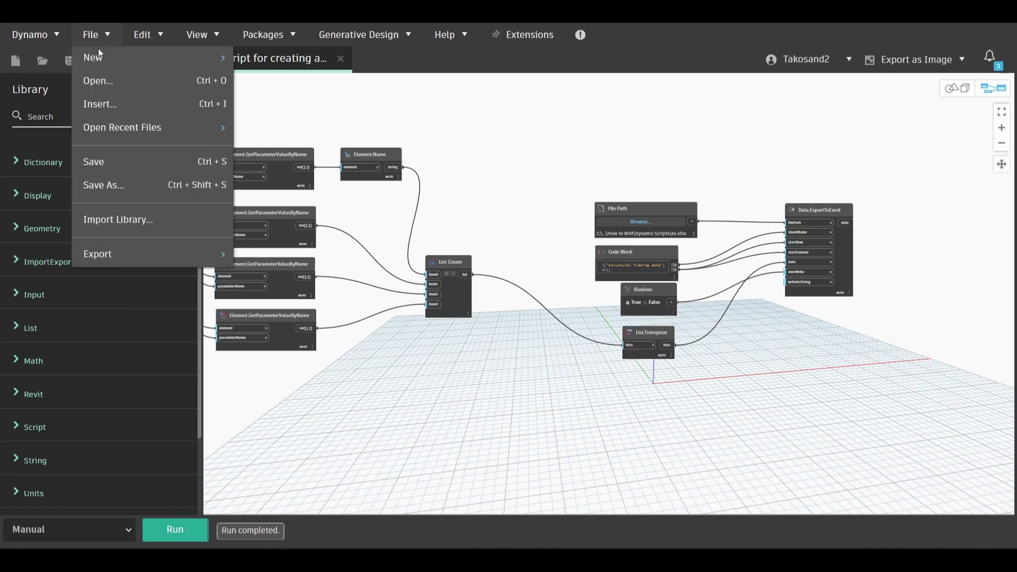
left_click(109, 165)
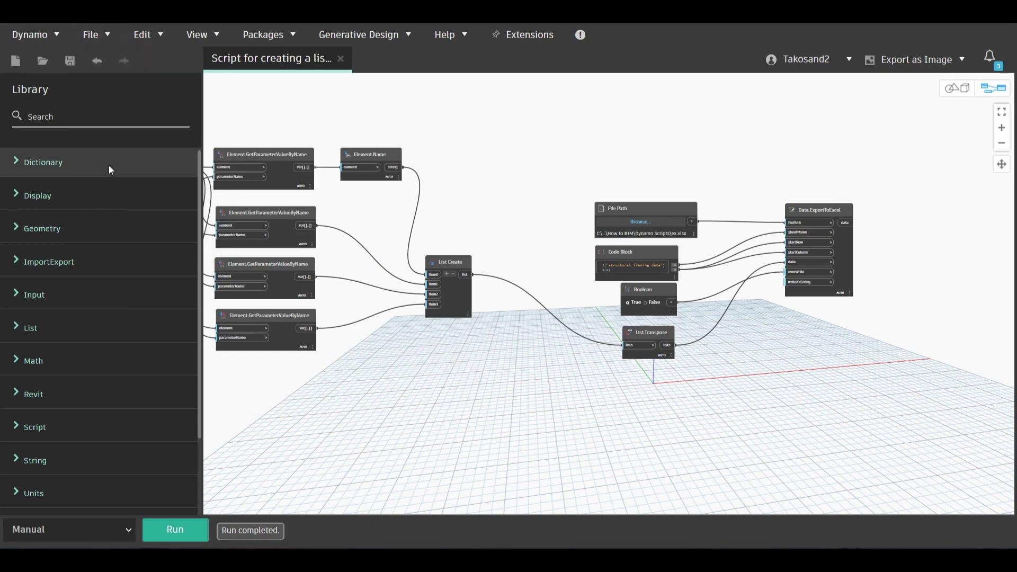
Step: Open Save As, keep the Dynamo workspace file type, and close it without saving
left_click(109, 37)
left_click(115, 184)
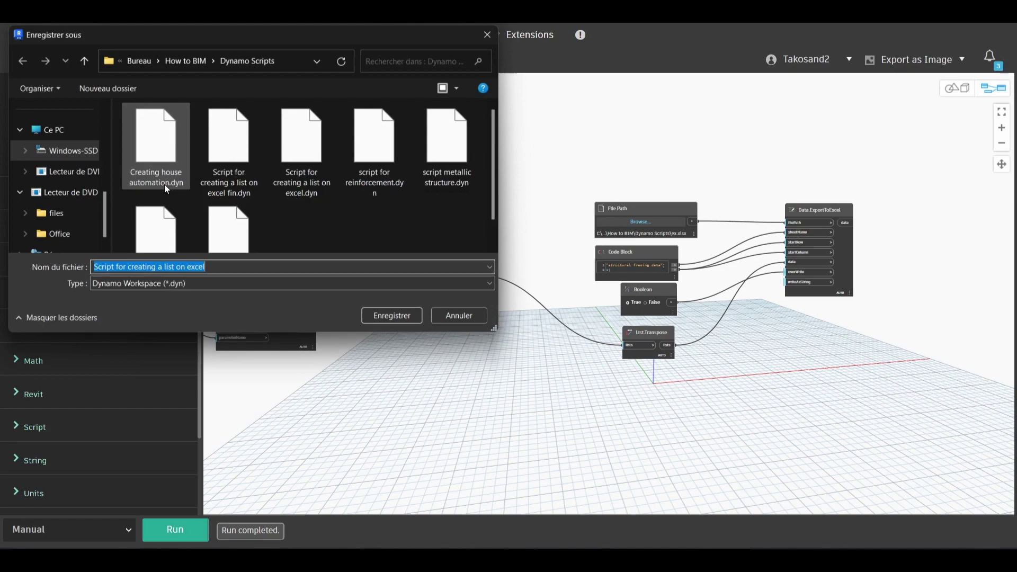
left_click(202, 290)
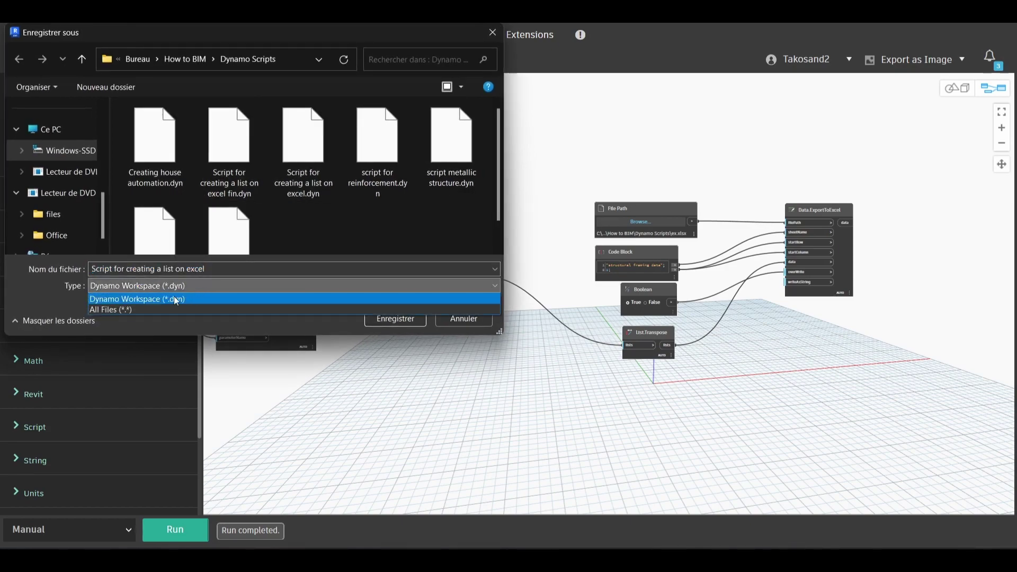
left_click(493, 32)
left_click(493, 32)
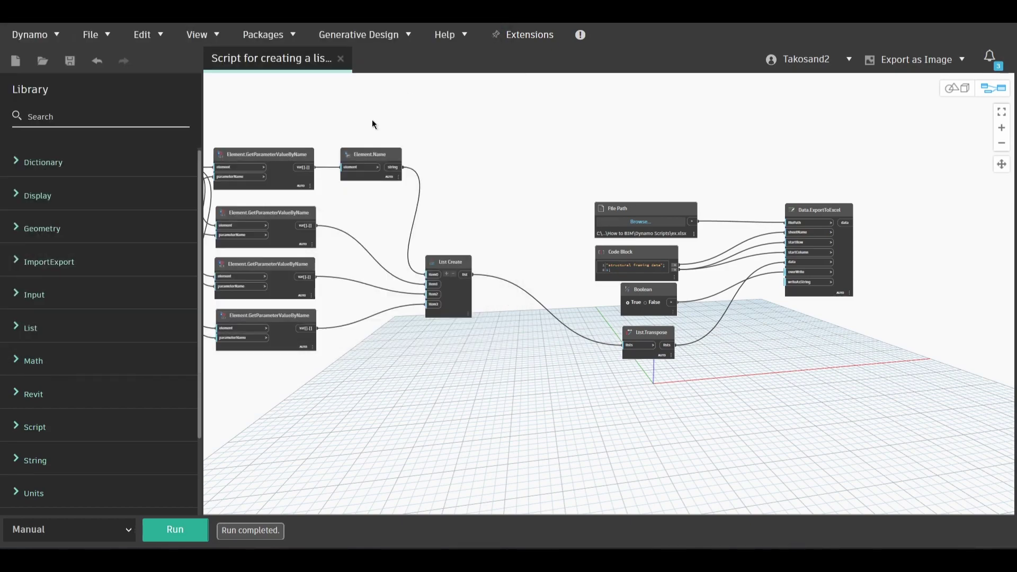
scroll(510, 362, "down", 3)
scroll(510, 361, "down", 1)
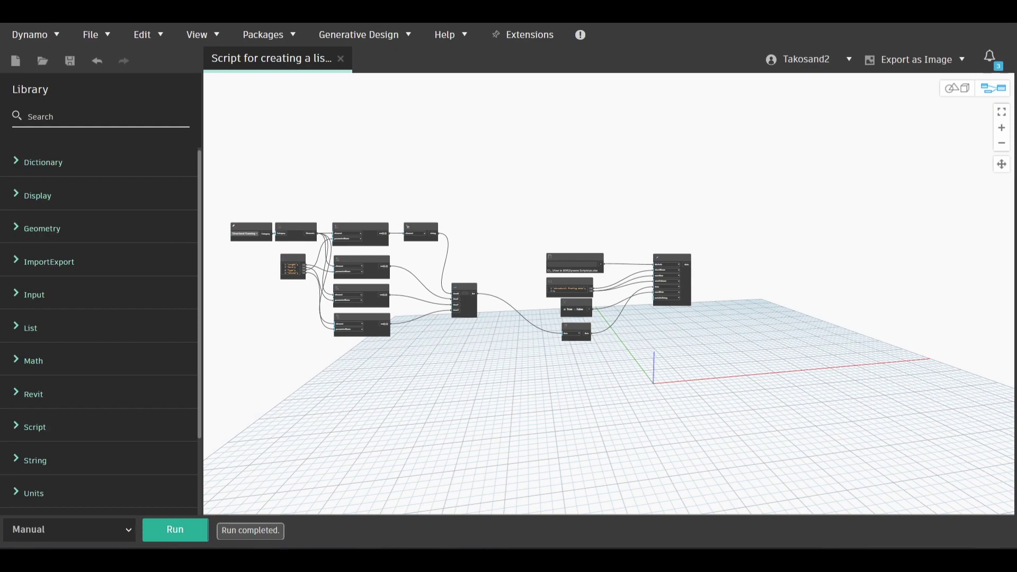